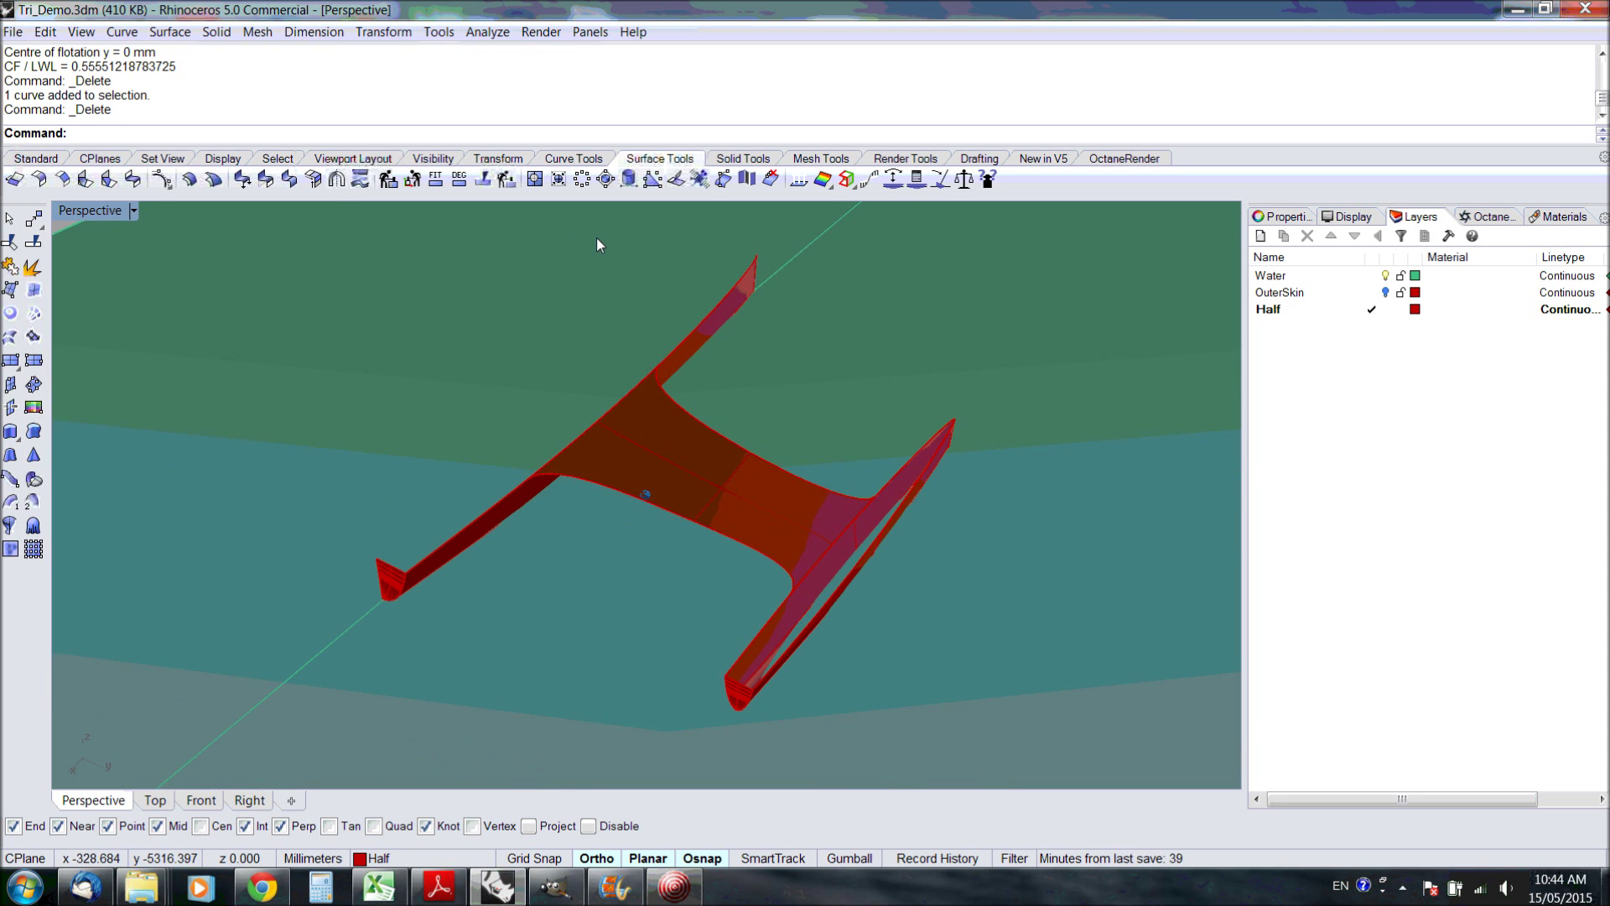
Examine the half trimaran hull model and its position in the water from several angles
right_drag(597, 239, 621, 272)
key(Left)
key(Left)
key(Left)
key(Left)
key(Left)
key(Left)
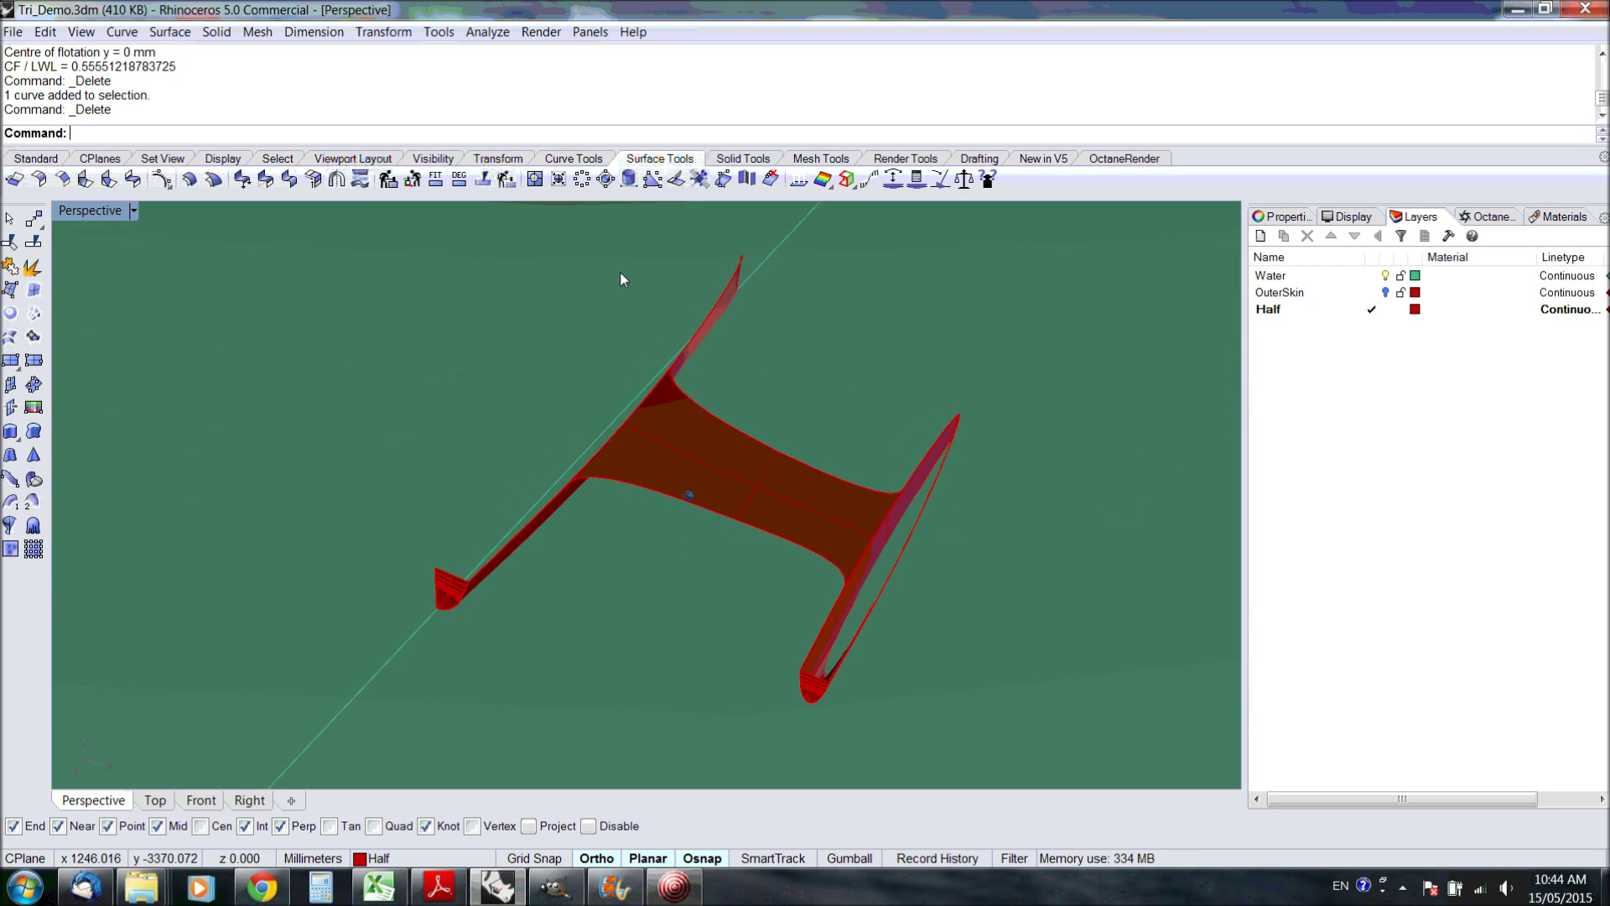
key(Left)
key(Left)
key(Left)
key(Left)
key(Left)
key(Left)
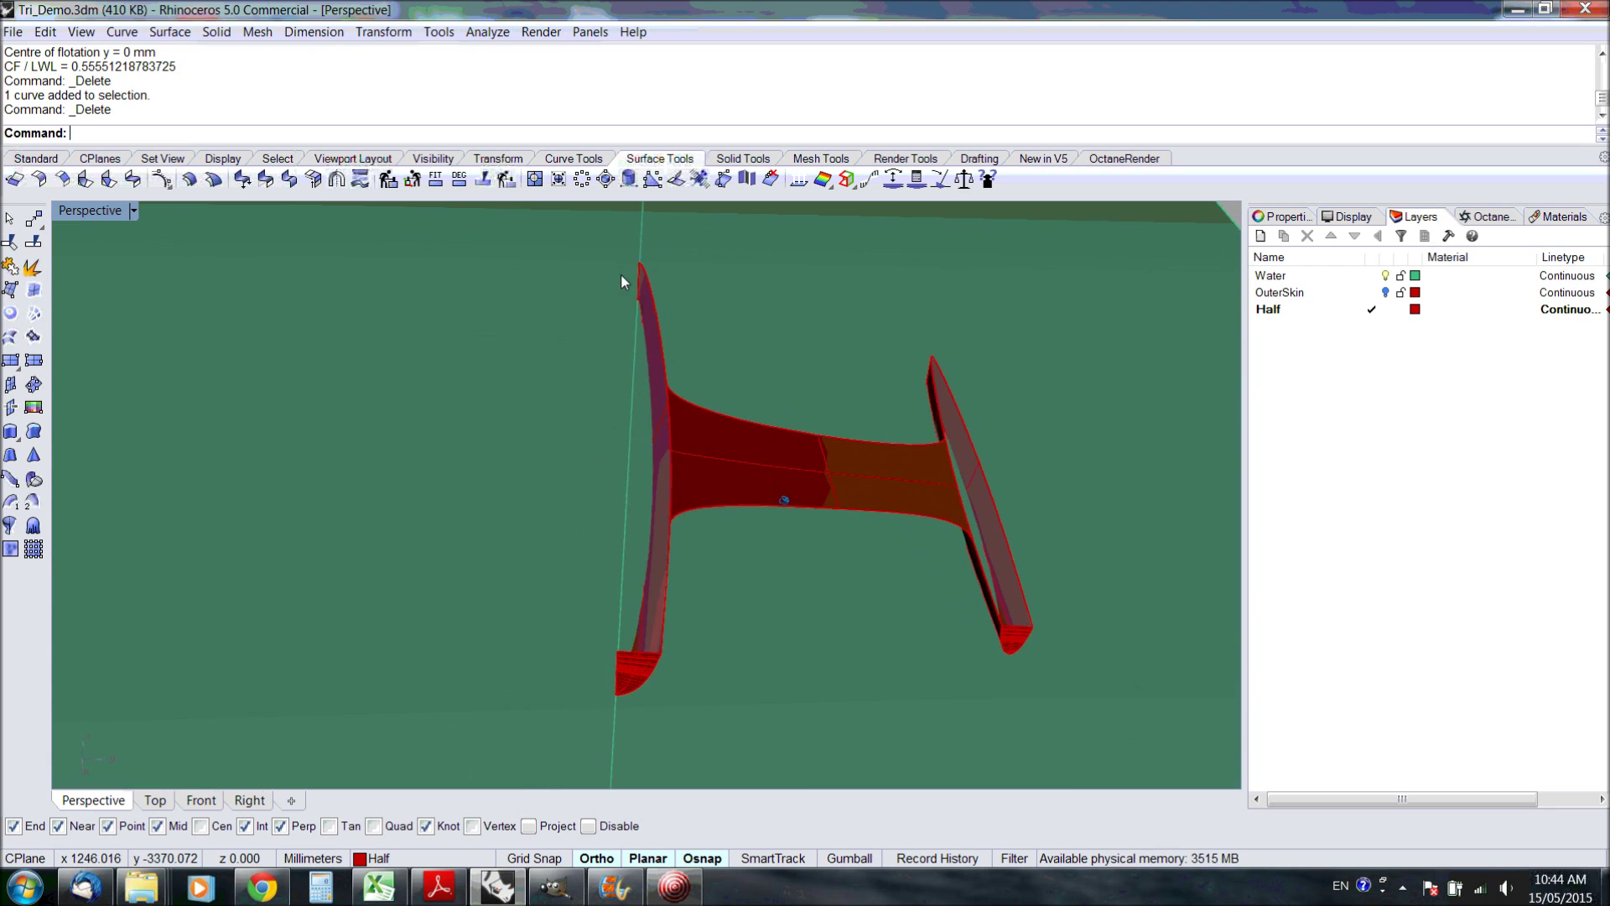
key(Left)
key(Left)
key(Left)
key(Left)
key(Left)
key(Left)
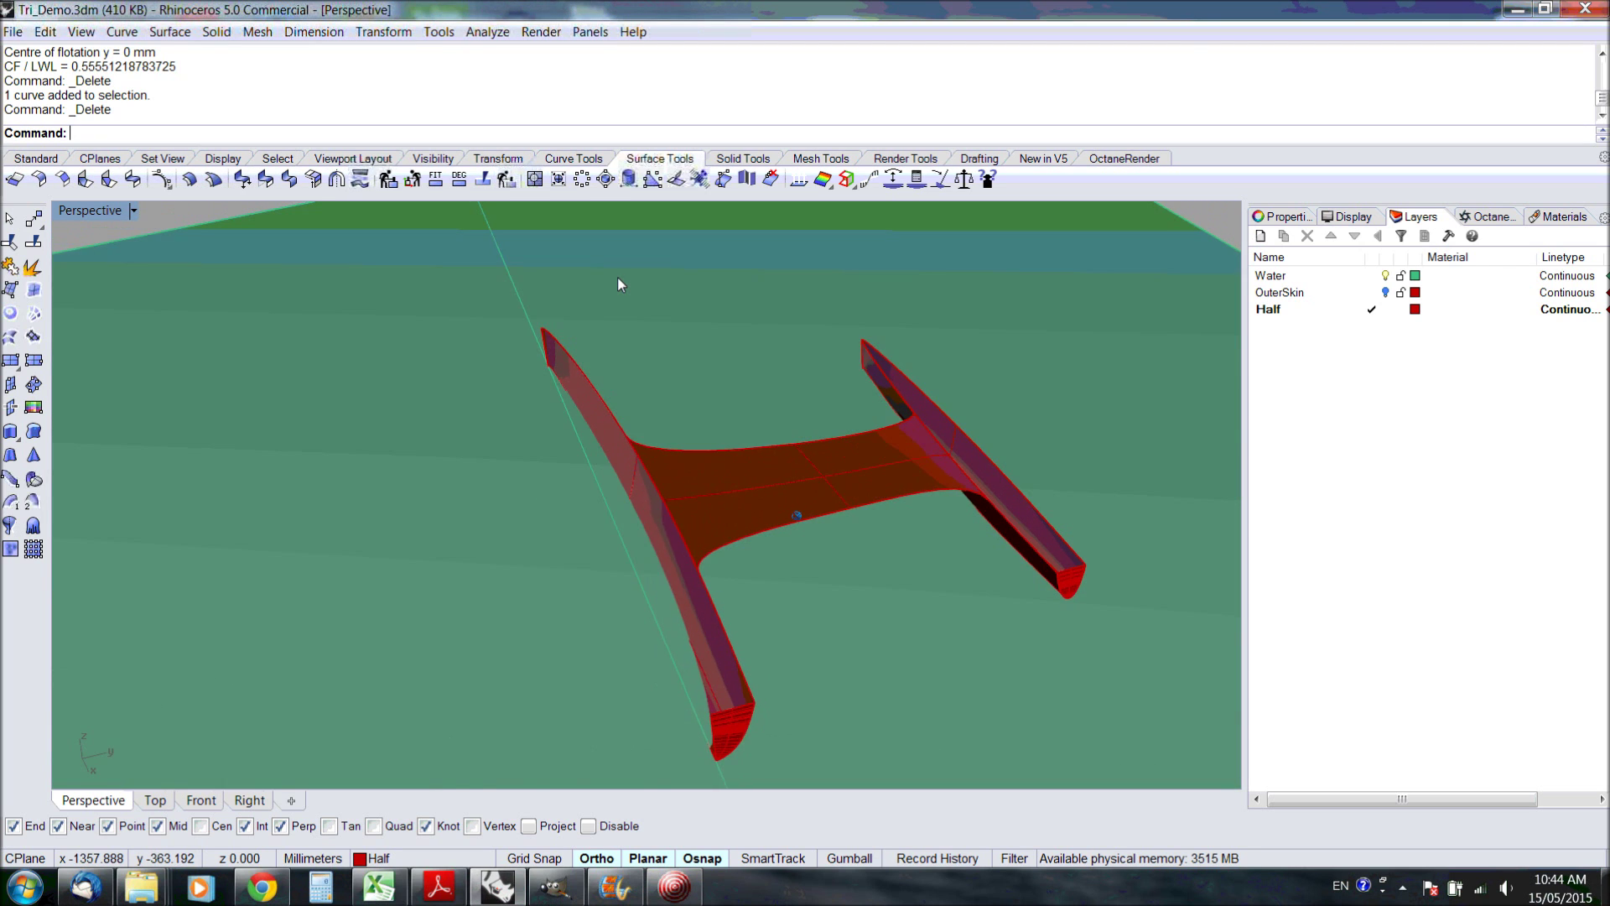
key(Left)
key(Left)
key(Left)
key(Left)
key(Left)
key(Left)
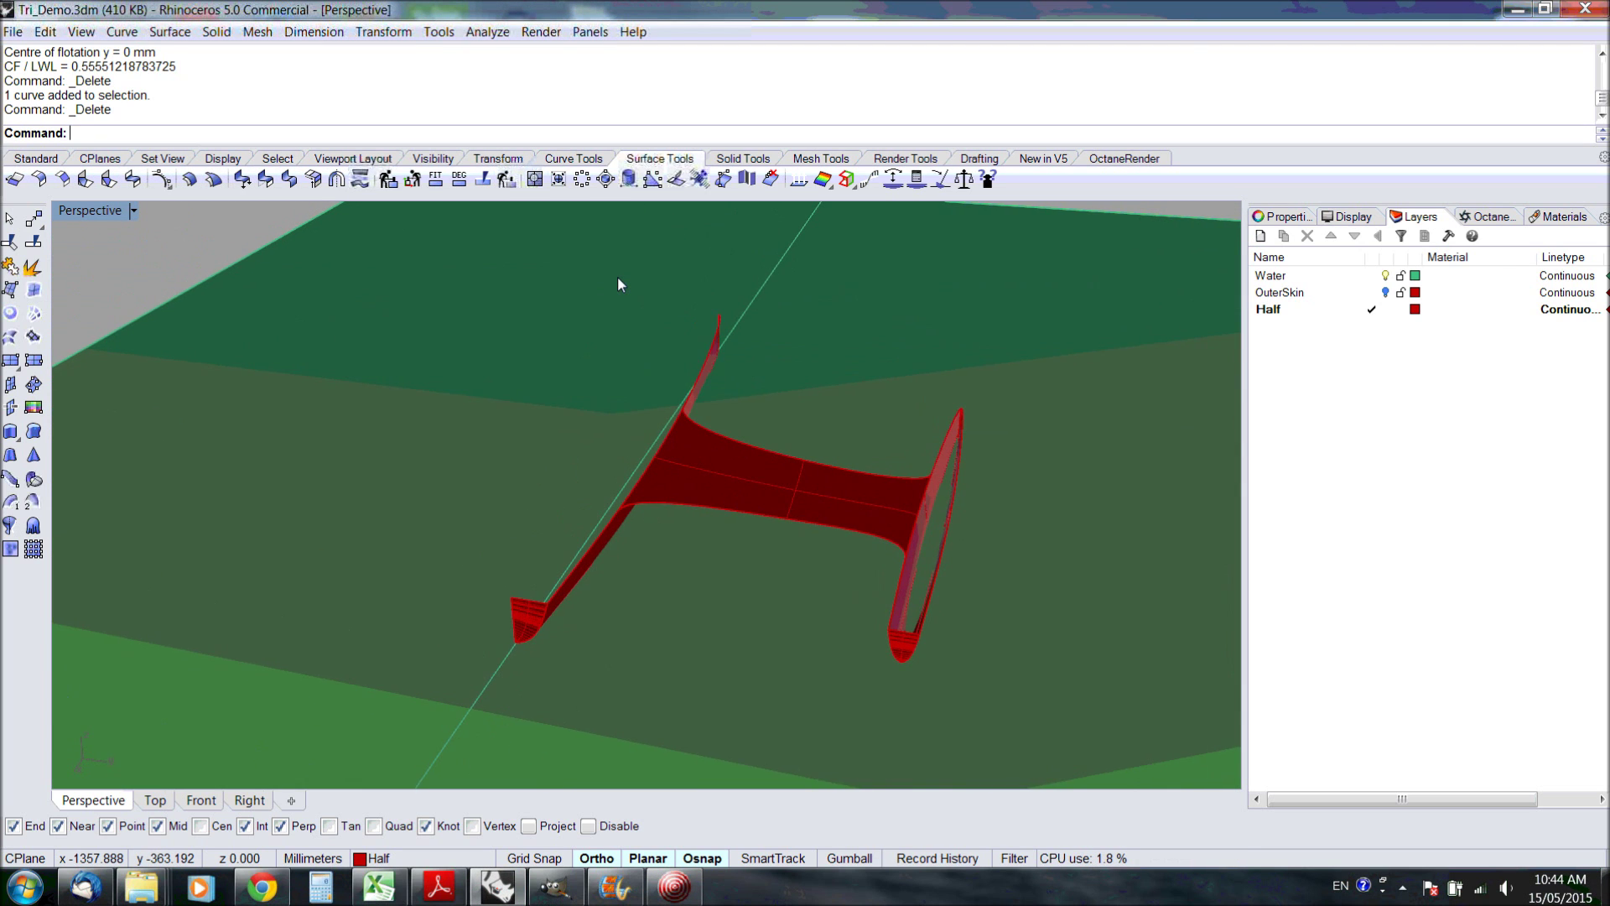
key(Left)
key(Left)
key(Left)
key(Left)
key(Left)
key(Left)
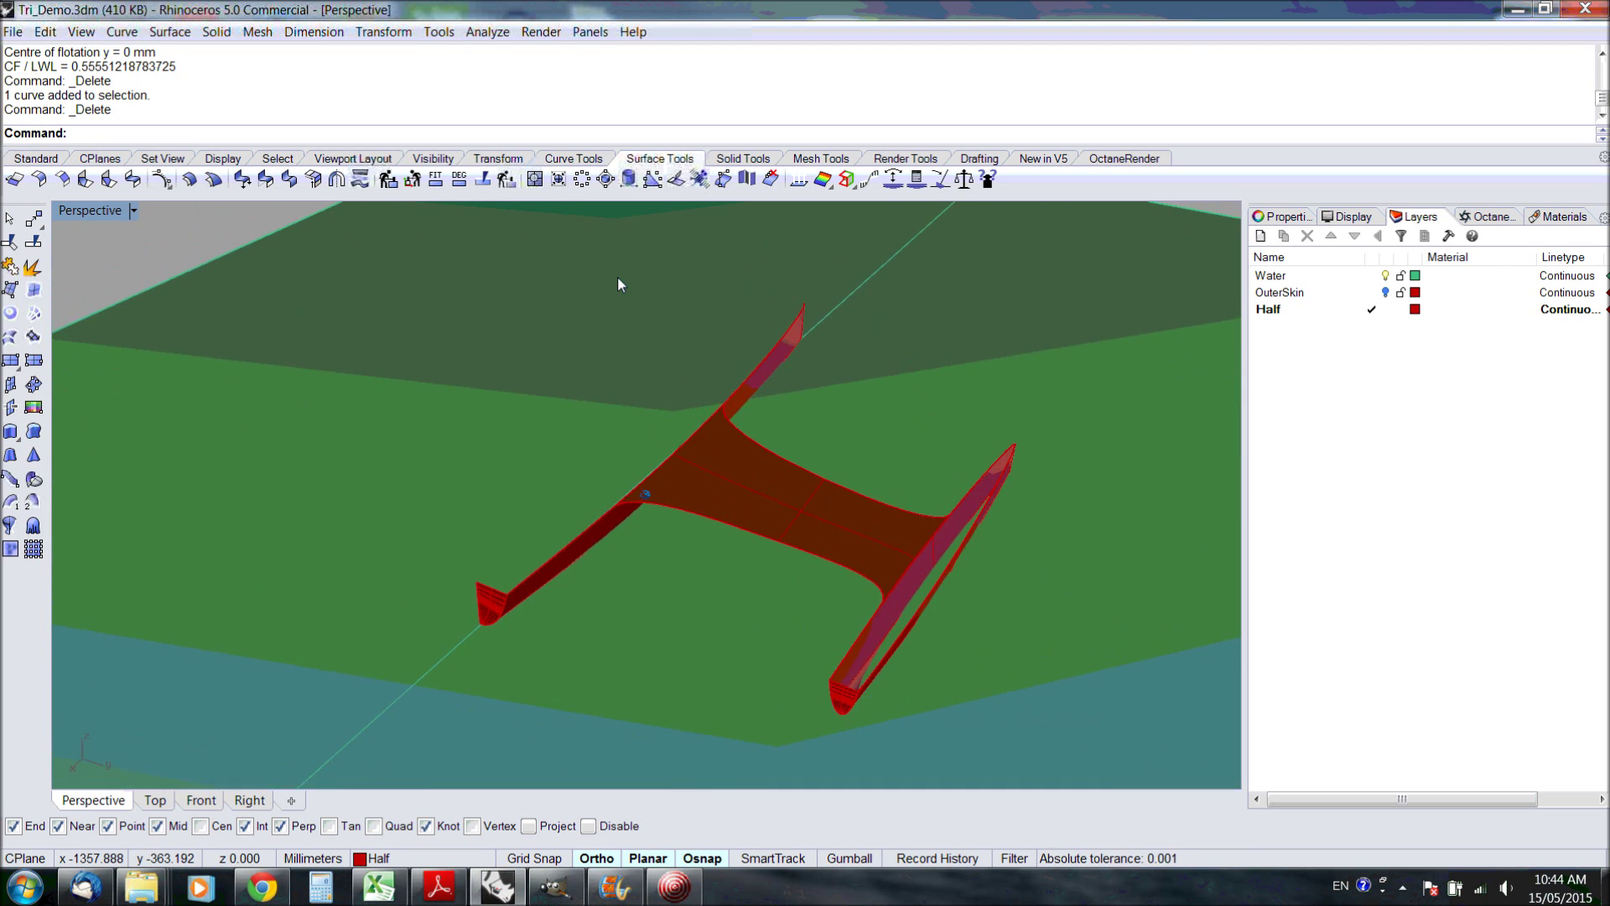
key(Left)
key(Left)
key(Left)
key(Left)
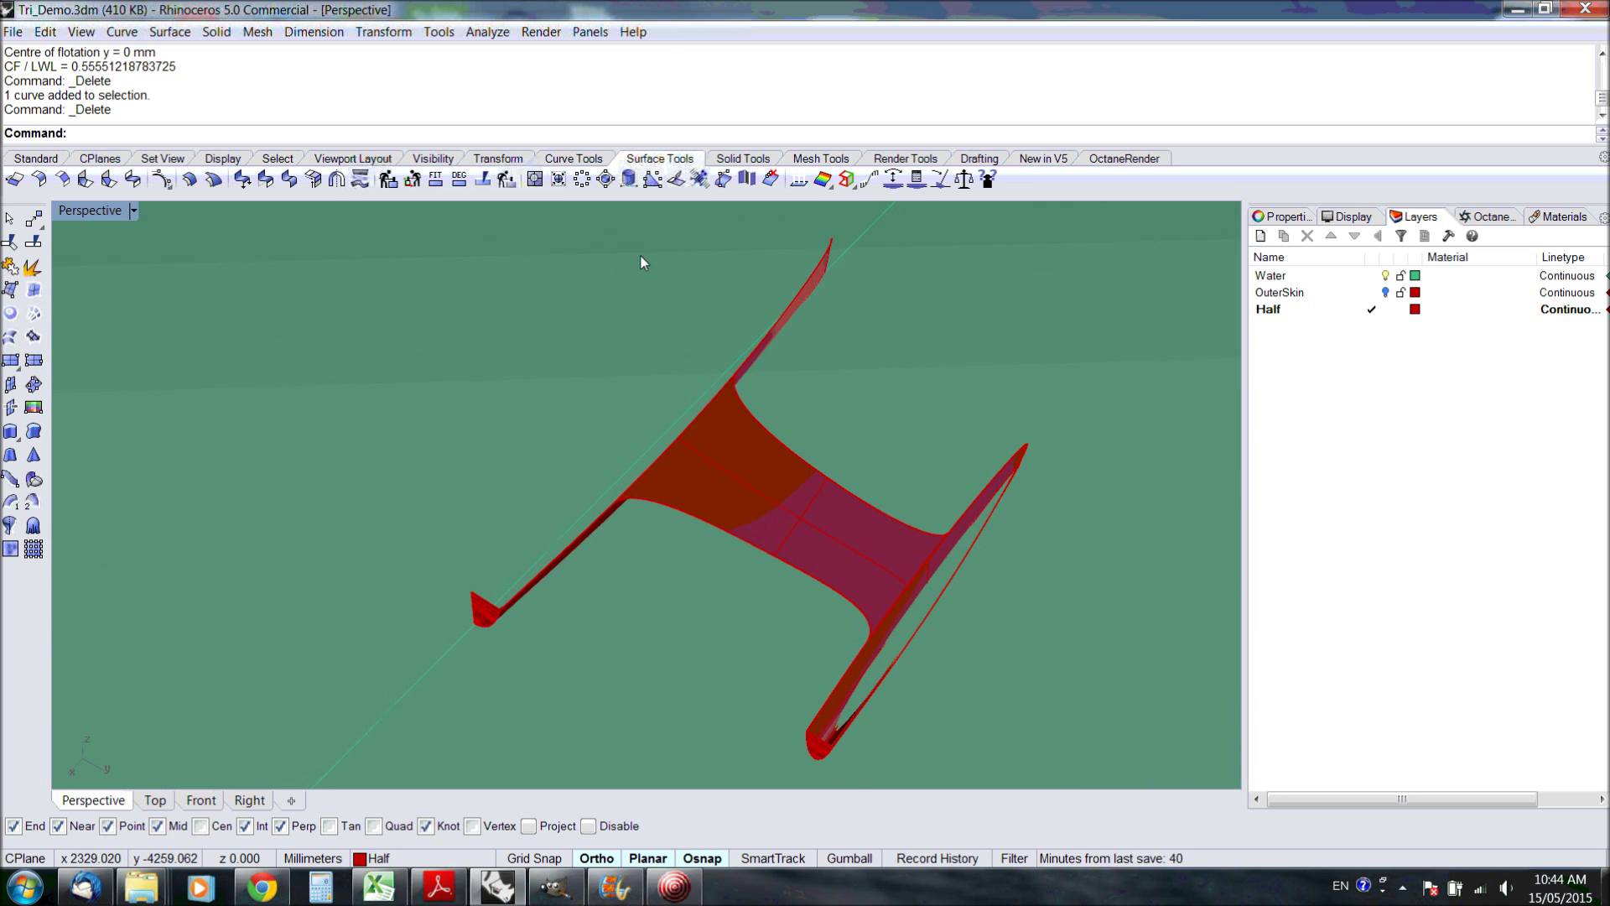
key(Left)
key(Left)
key(Left)
key(Left)
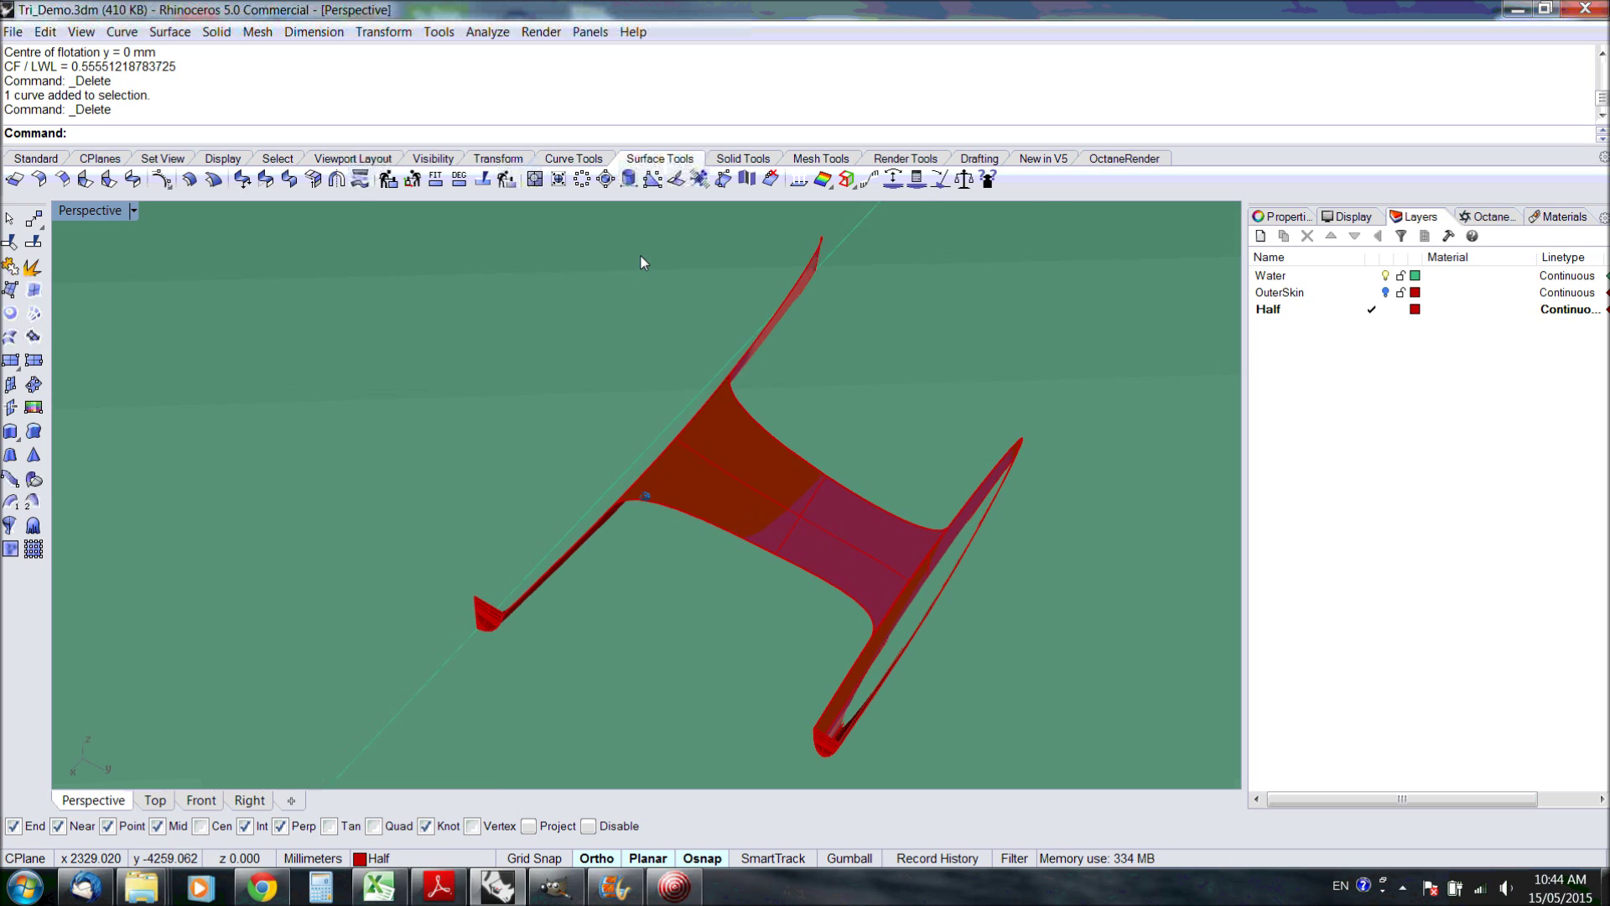
key(Right)
key(Right)
key(Right)
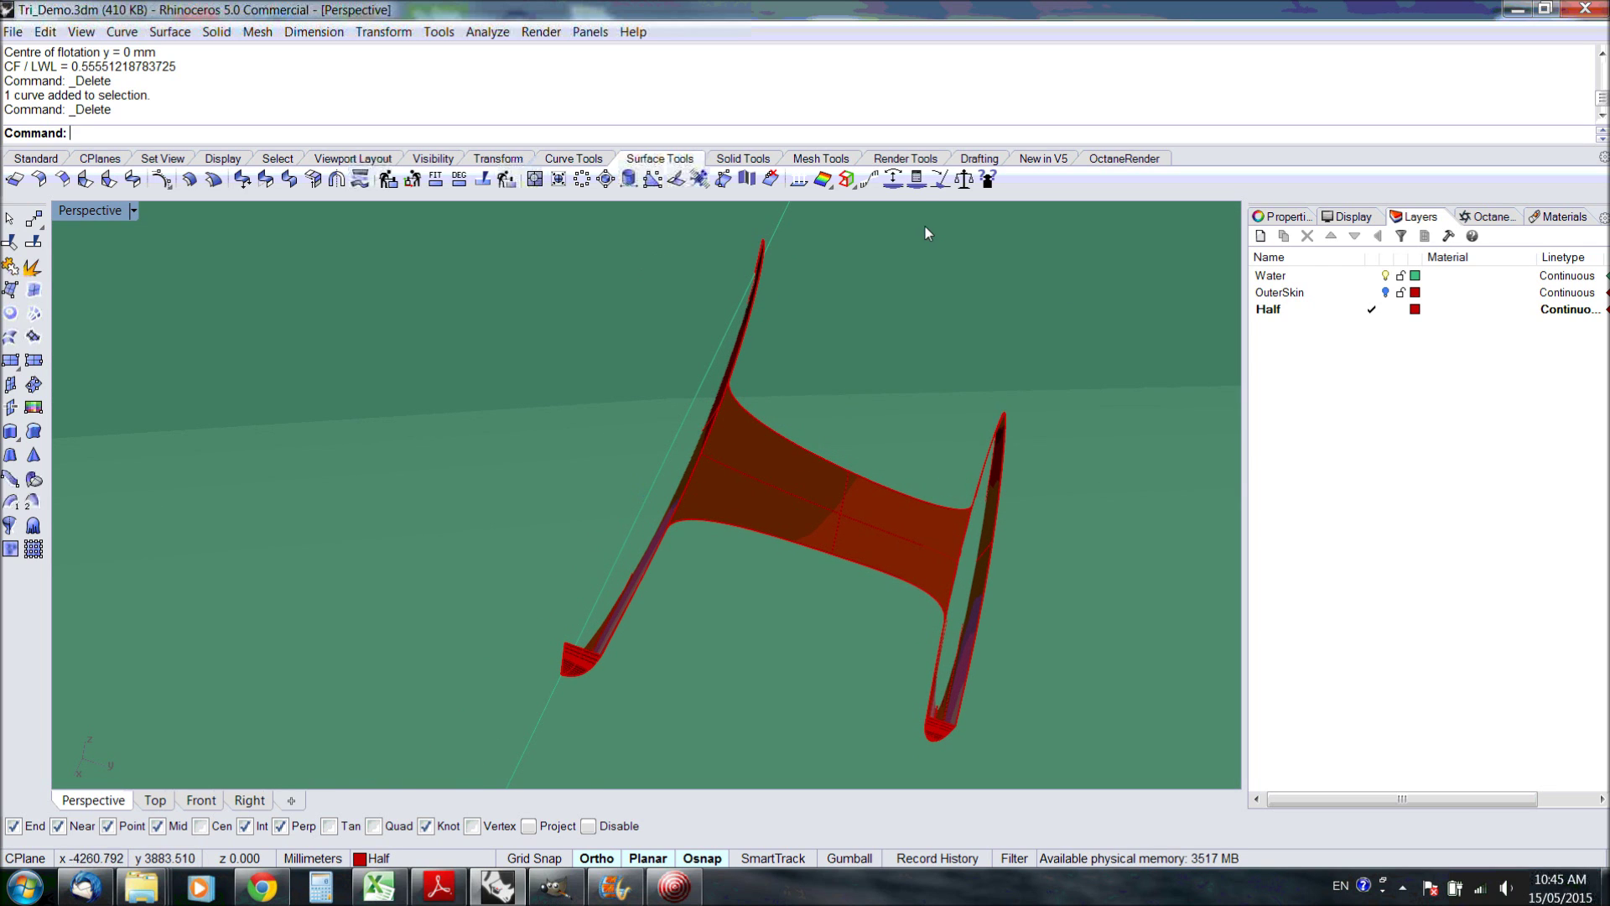
Run Hull Analysis on the half hull with 20 sections, symmetry on, graph drawing enabled and results written to a file
click(916, 180)
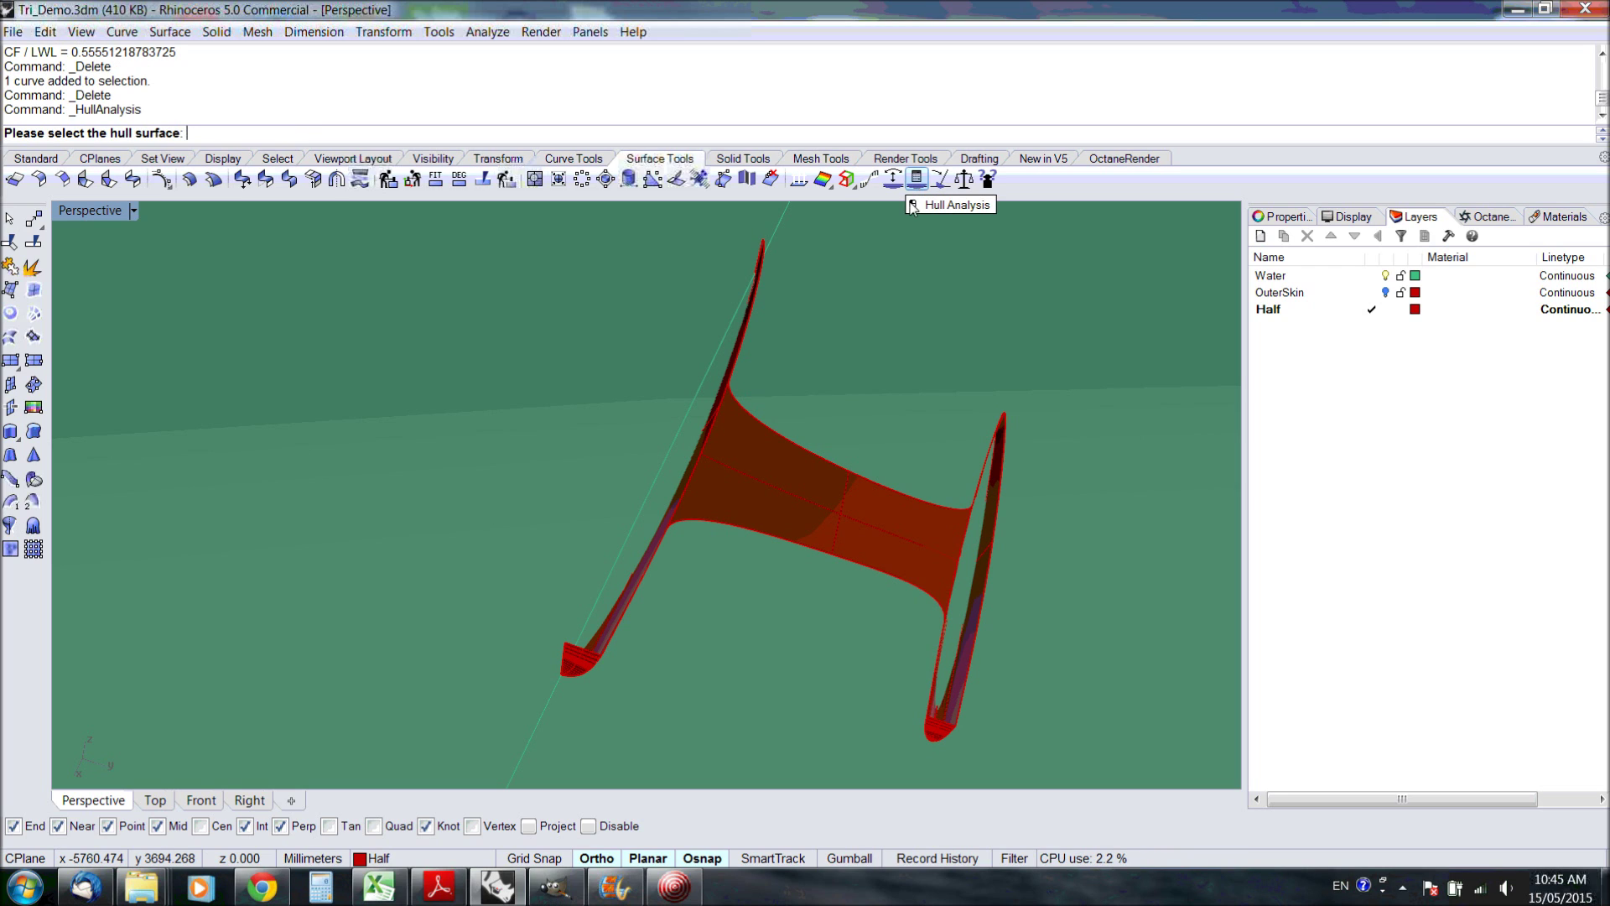
click(718, 430)
click(790, 497)
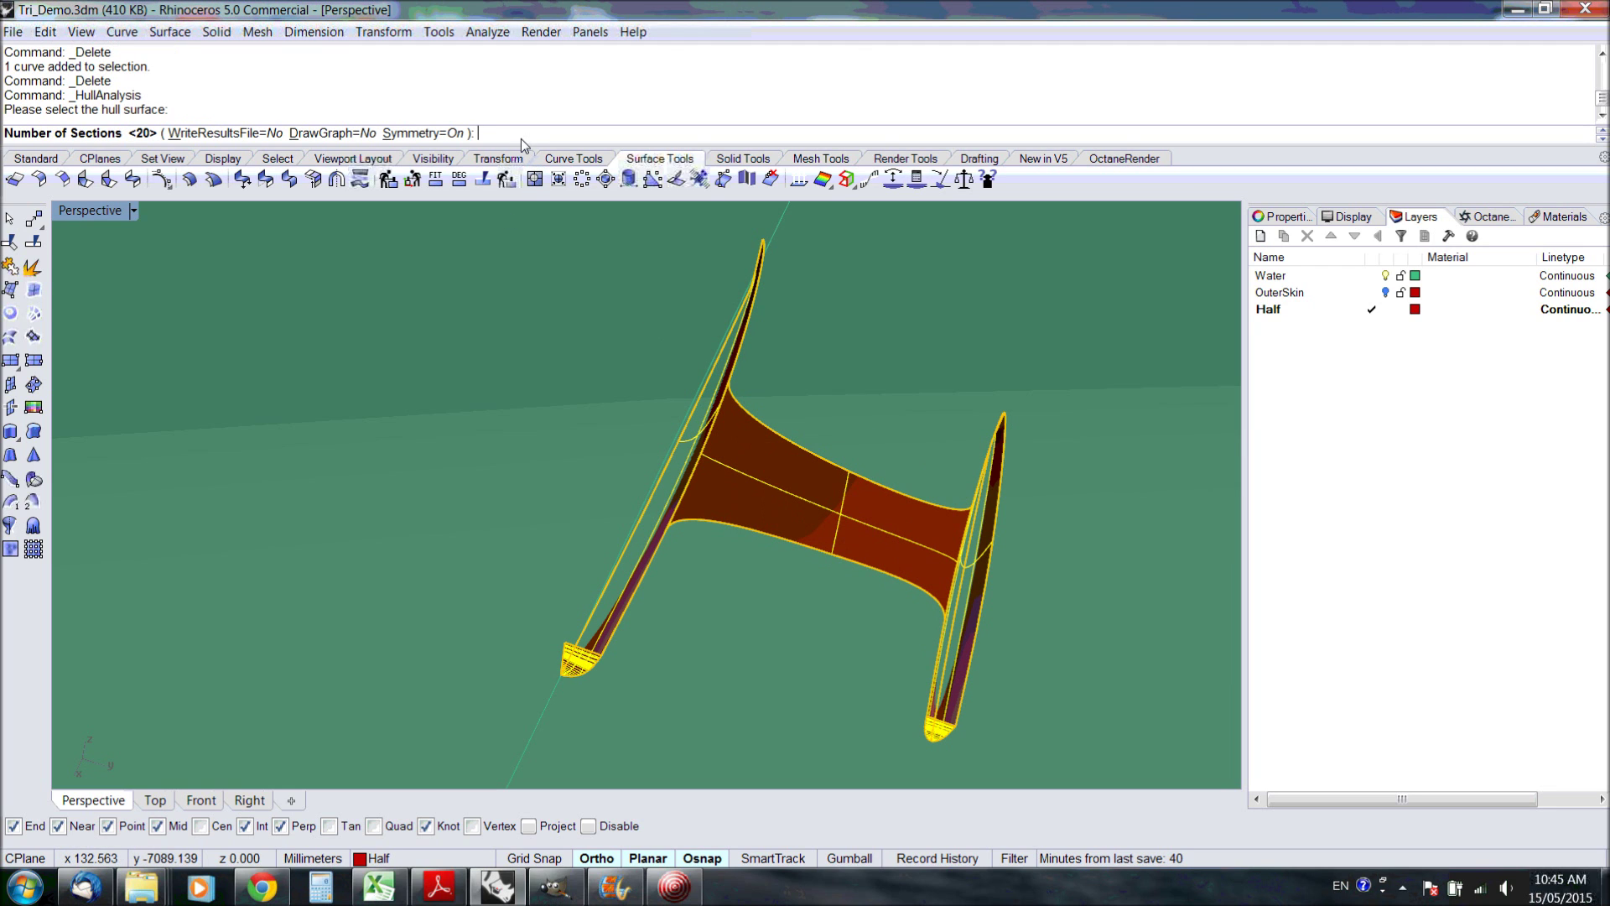
click(325, 135)
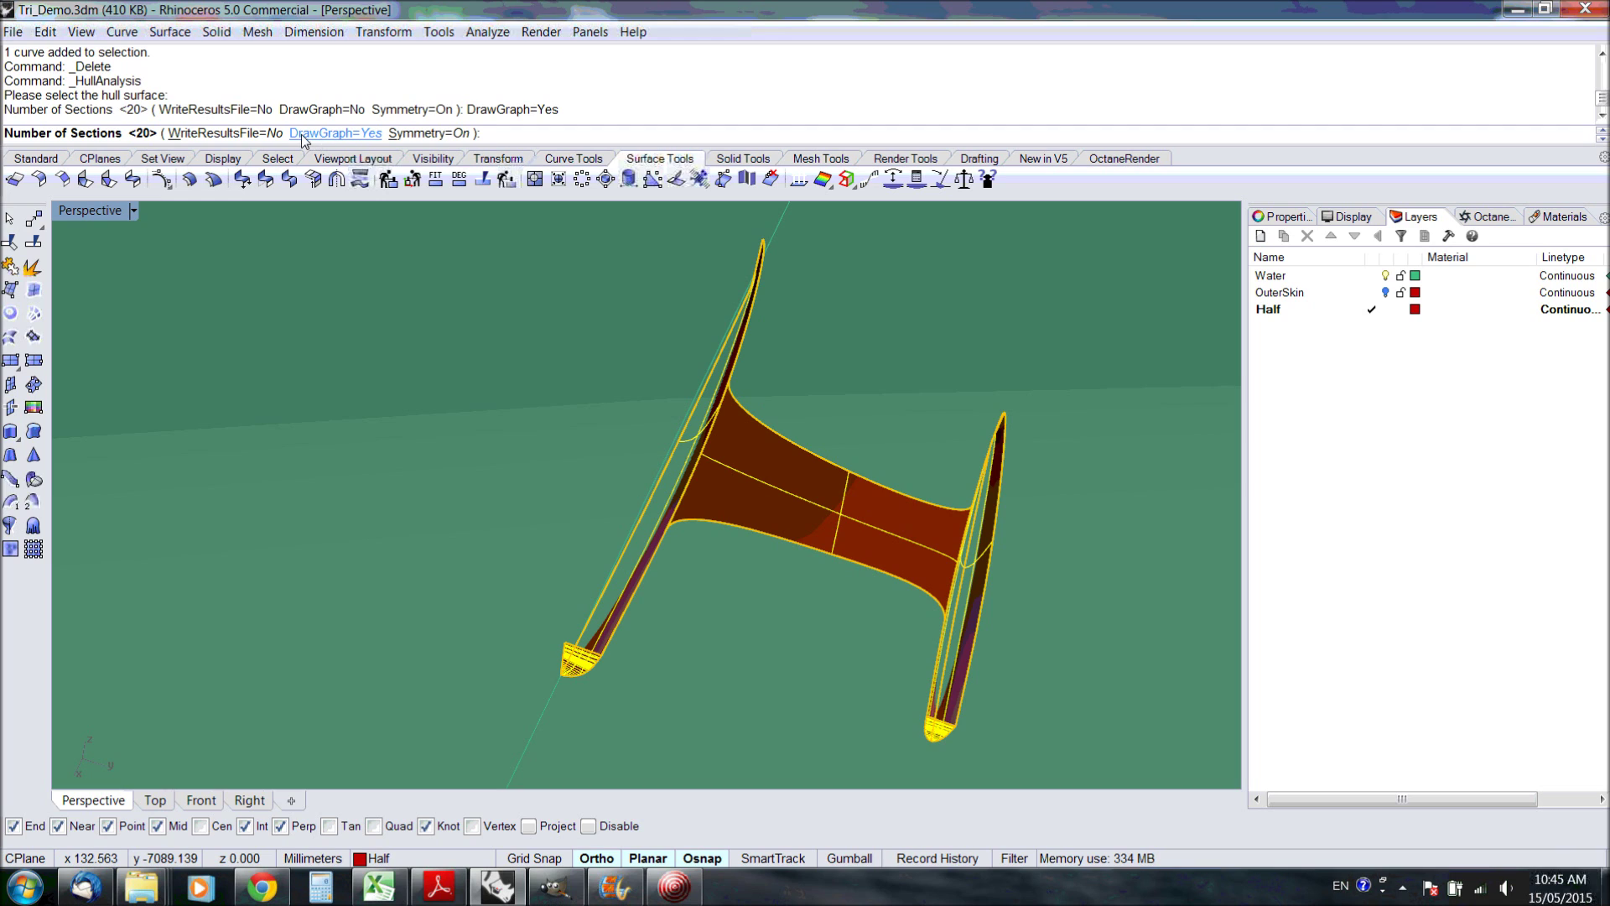
click(233, 134)
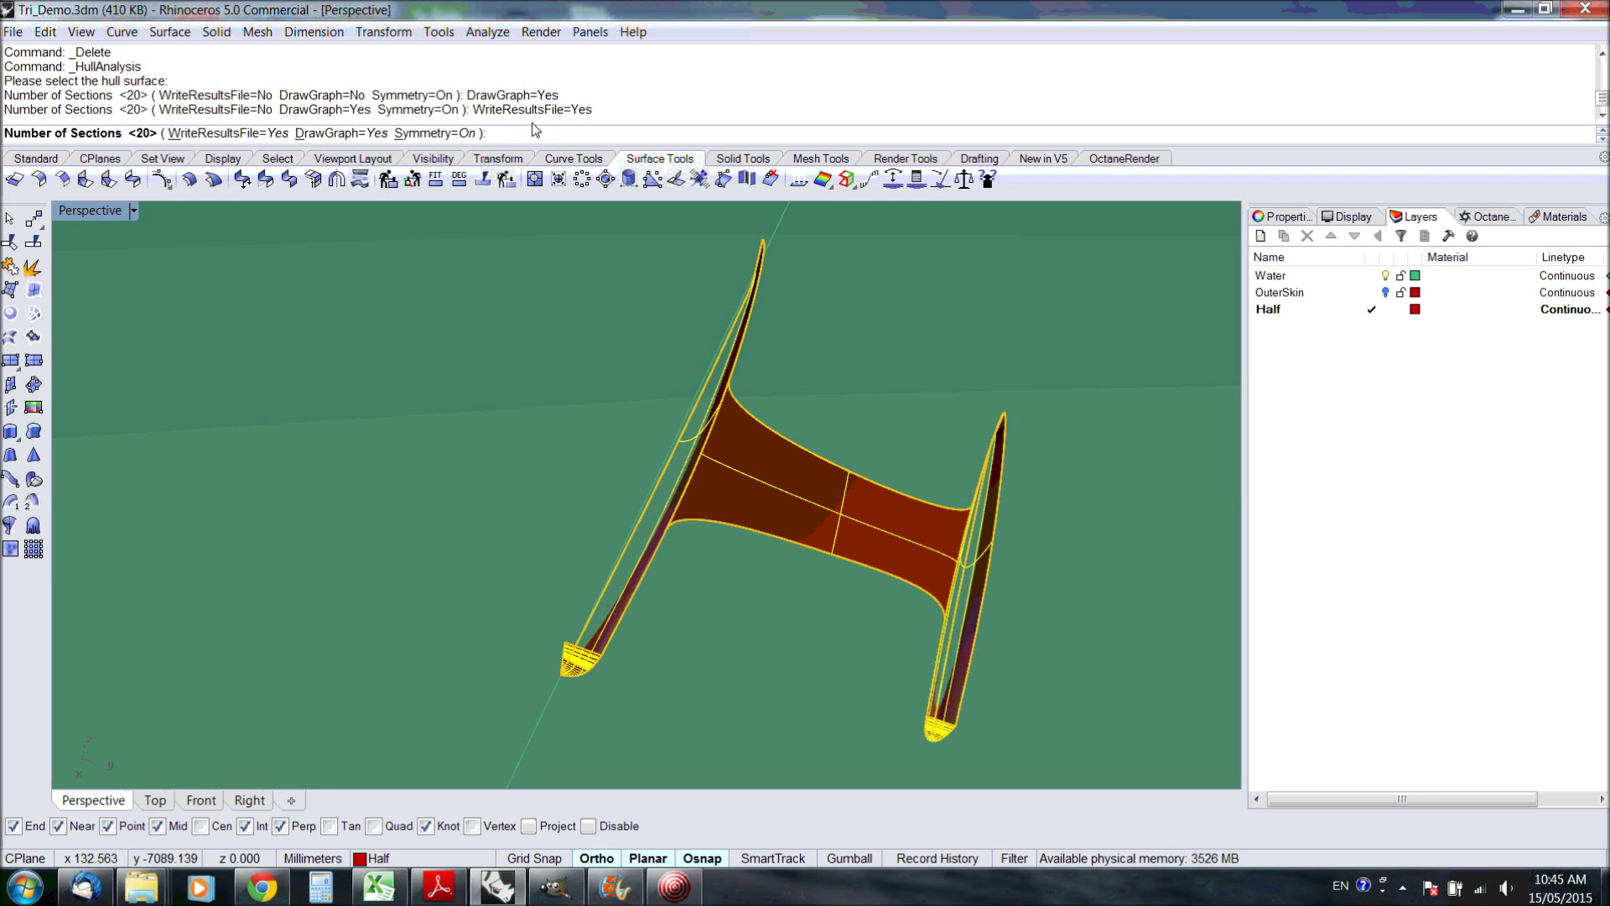
key(Return)
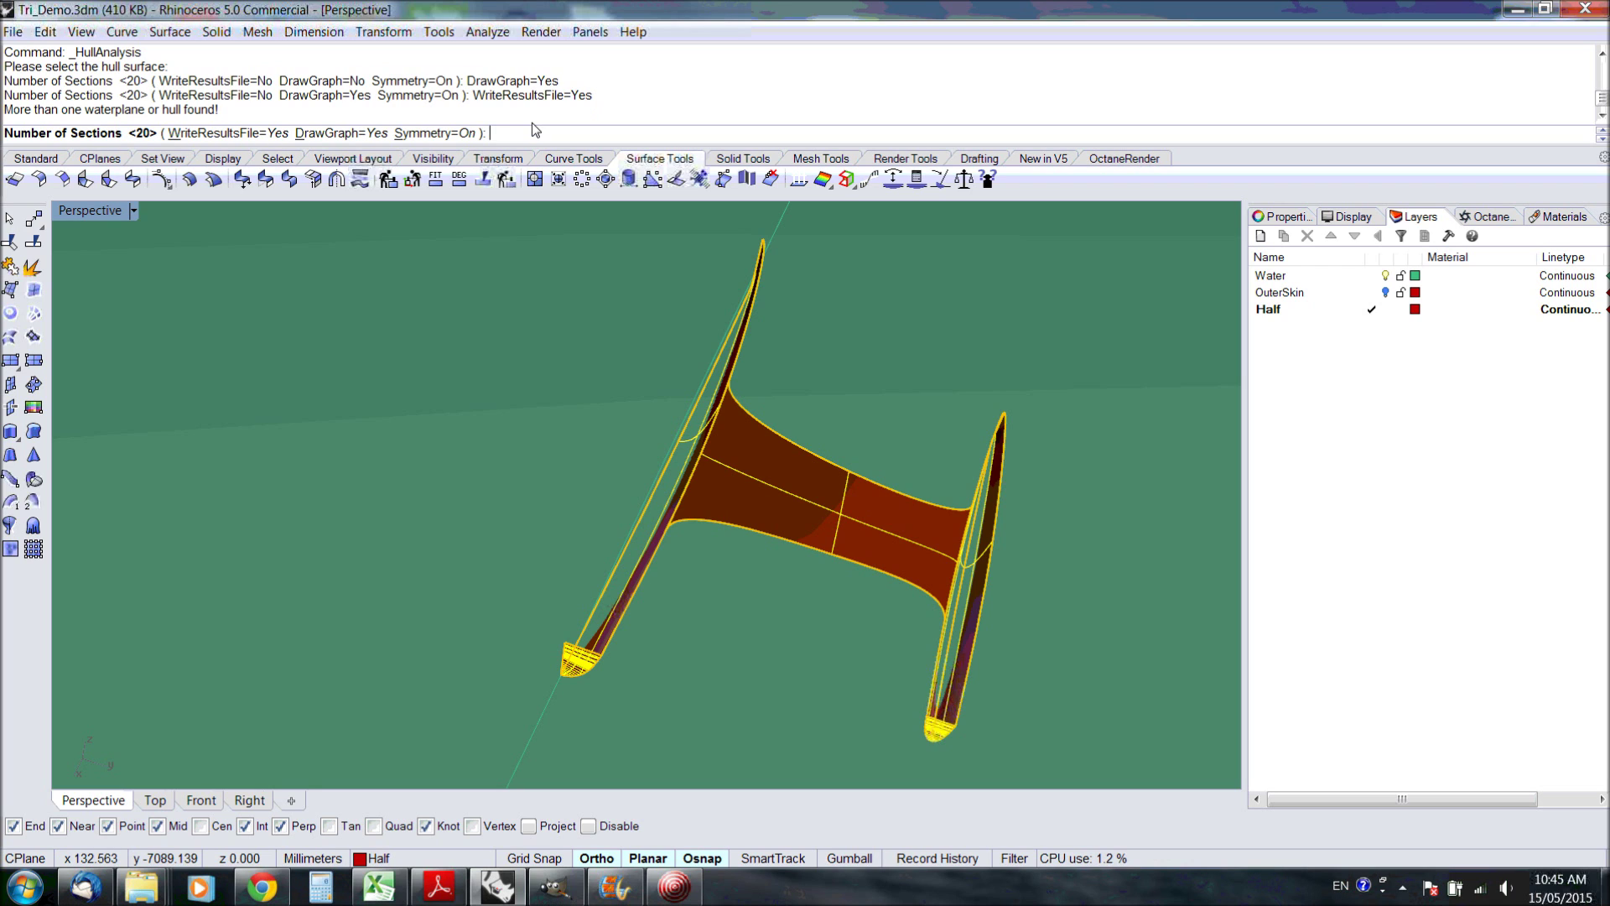
key(Return)
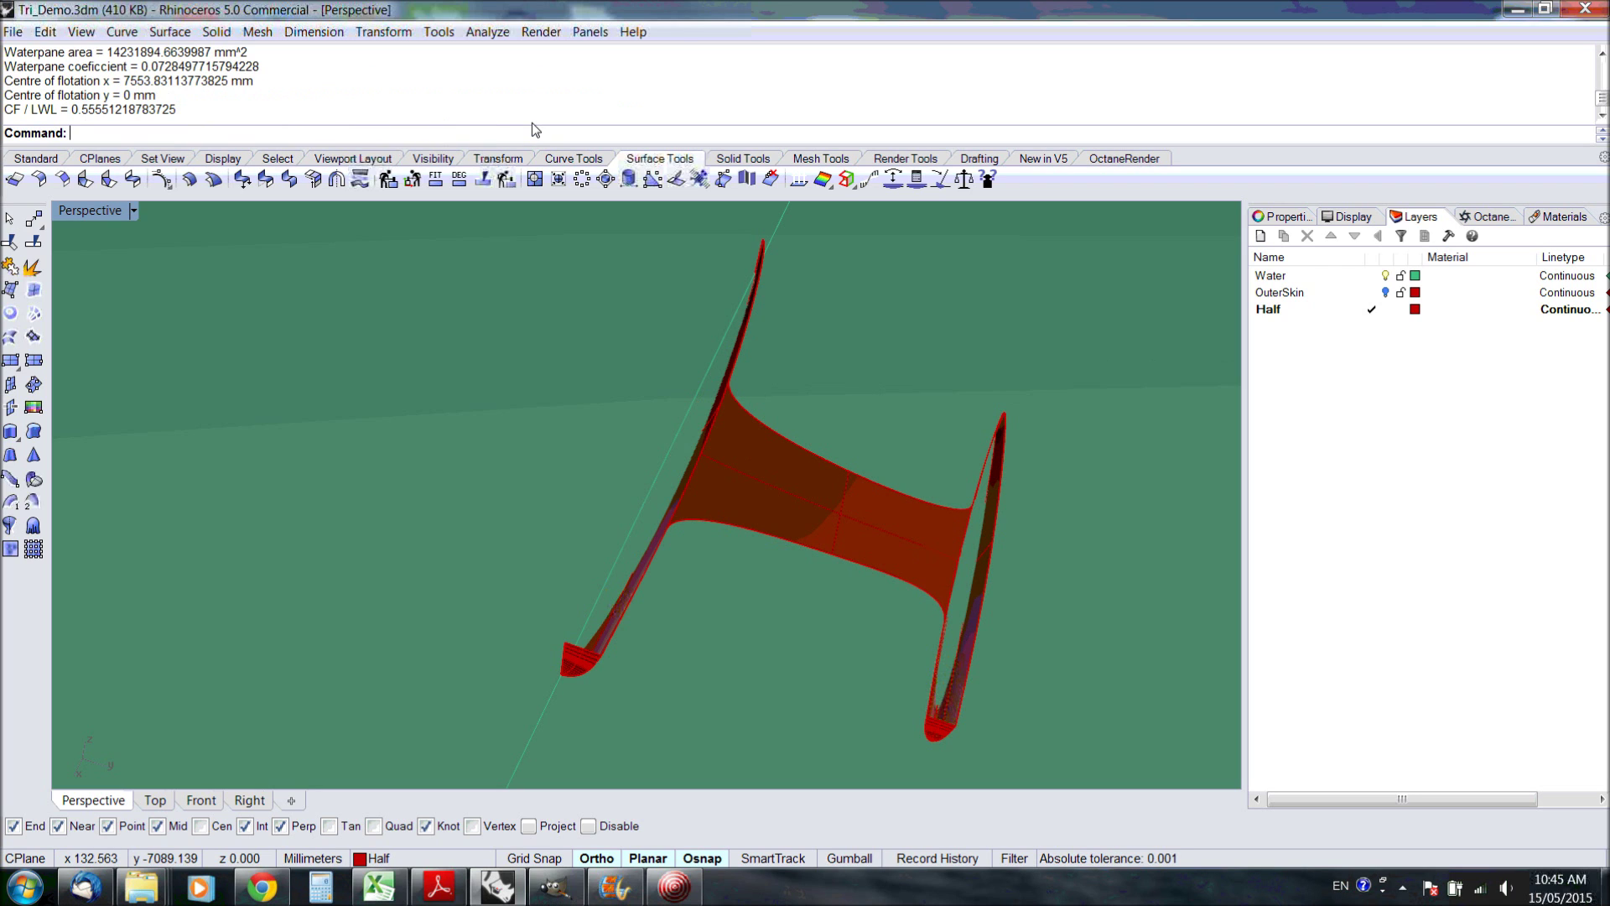
Review the hull analysis results in the command history and view the trimaran hull from other angles
key(Left)
key(Left)
key(Left)
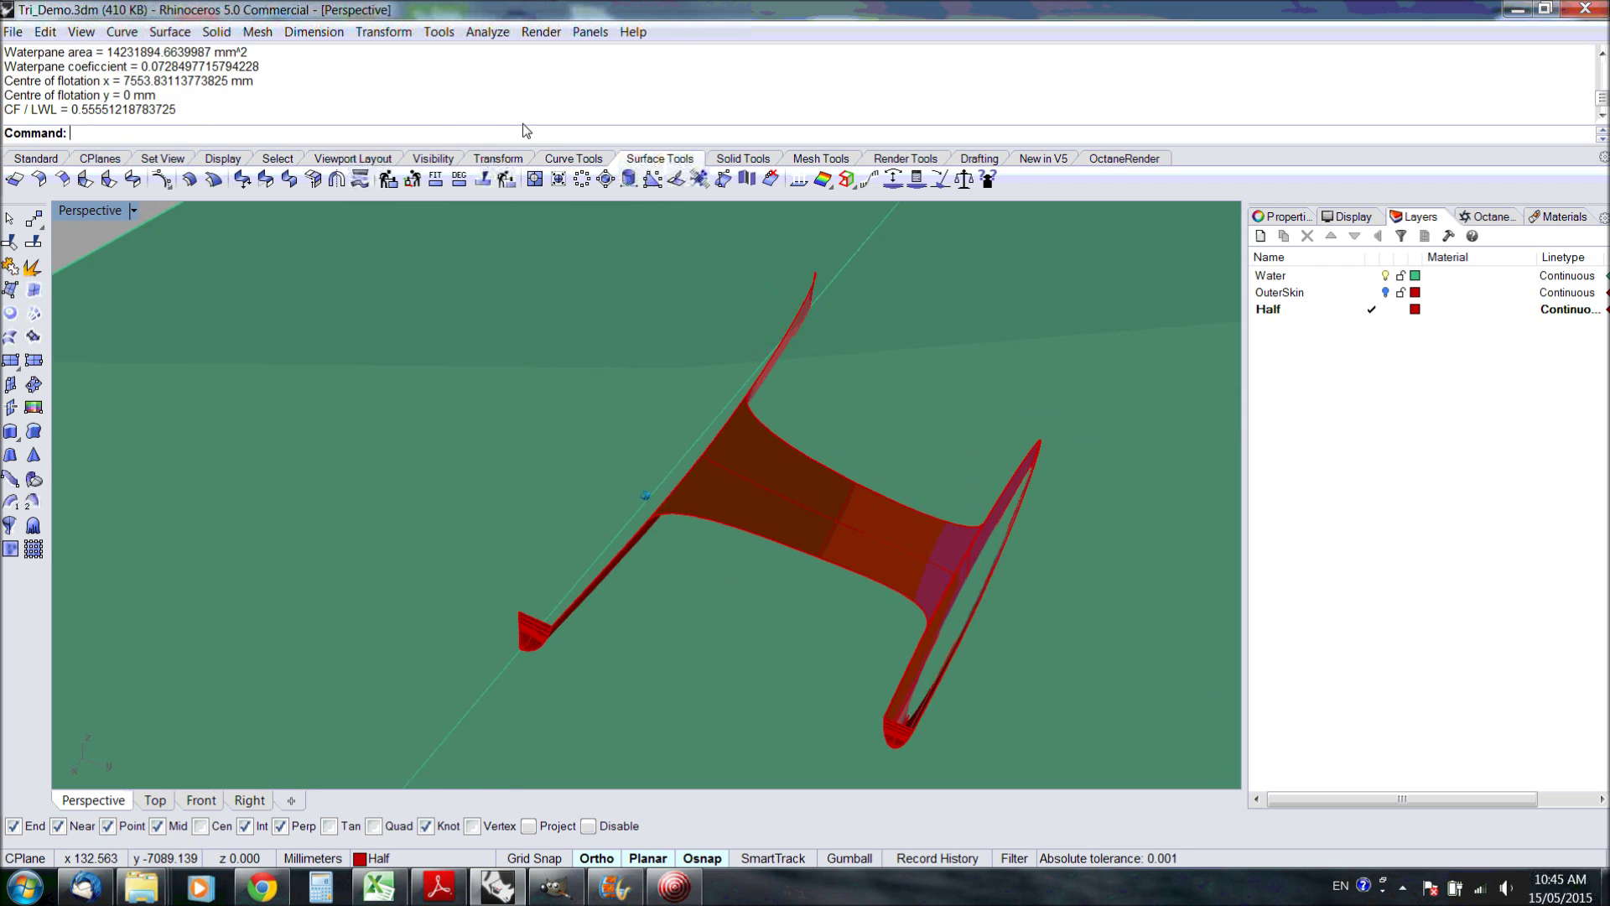
click(1602, 55)
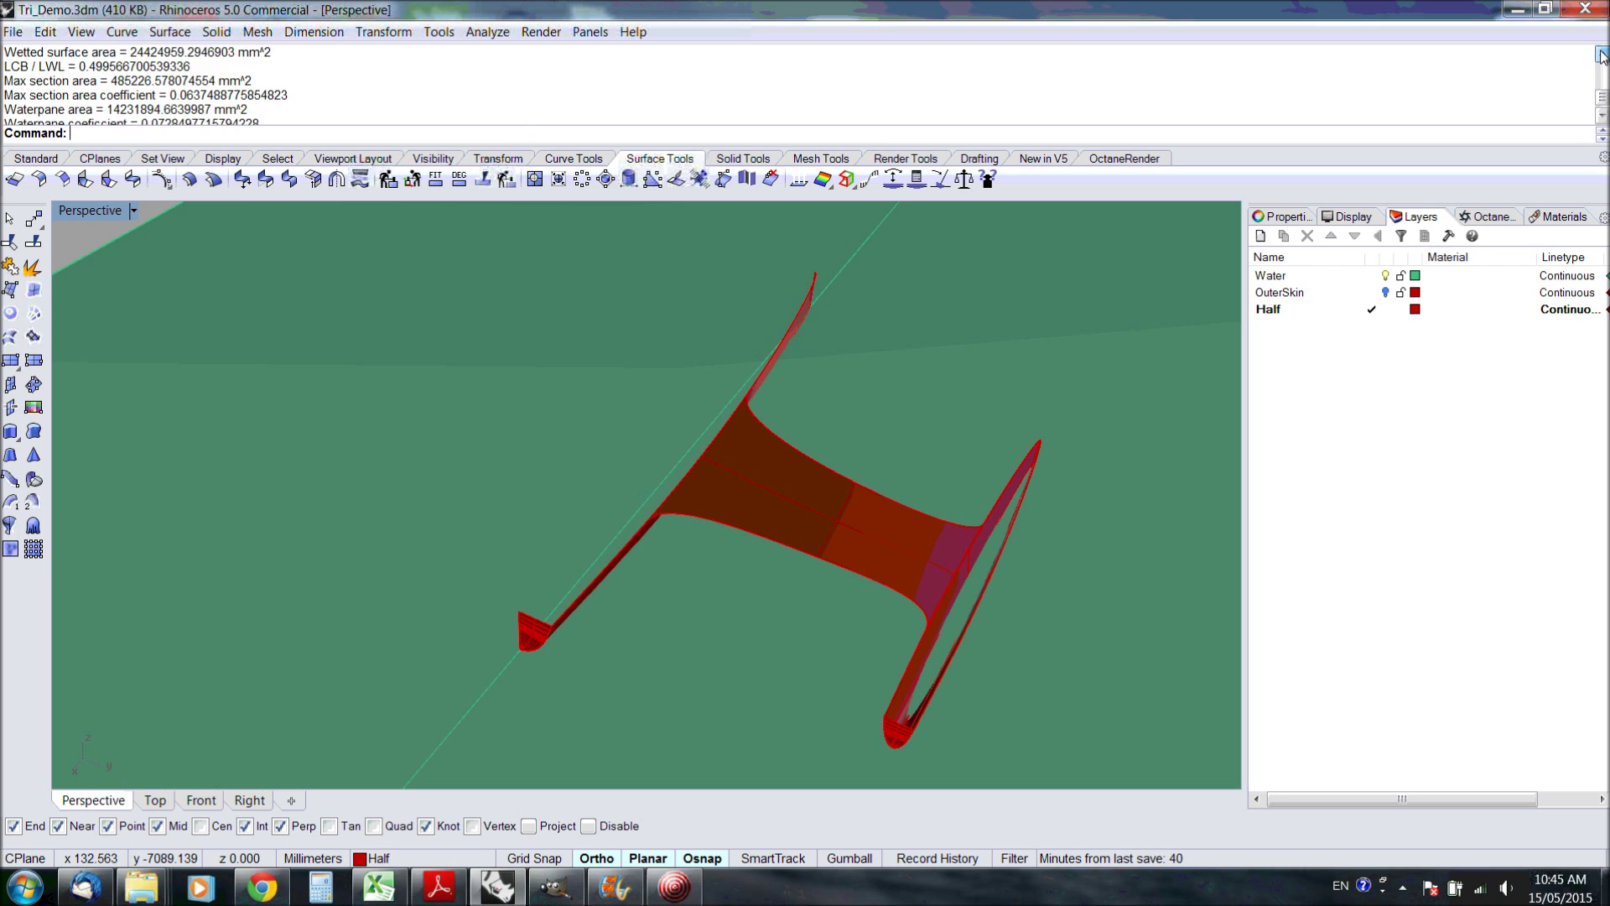
click(1602, 55)
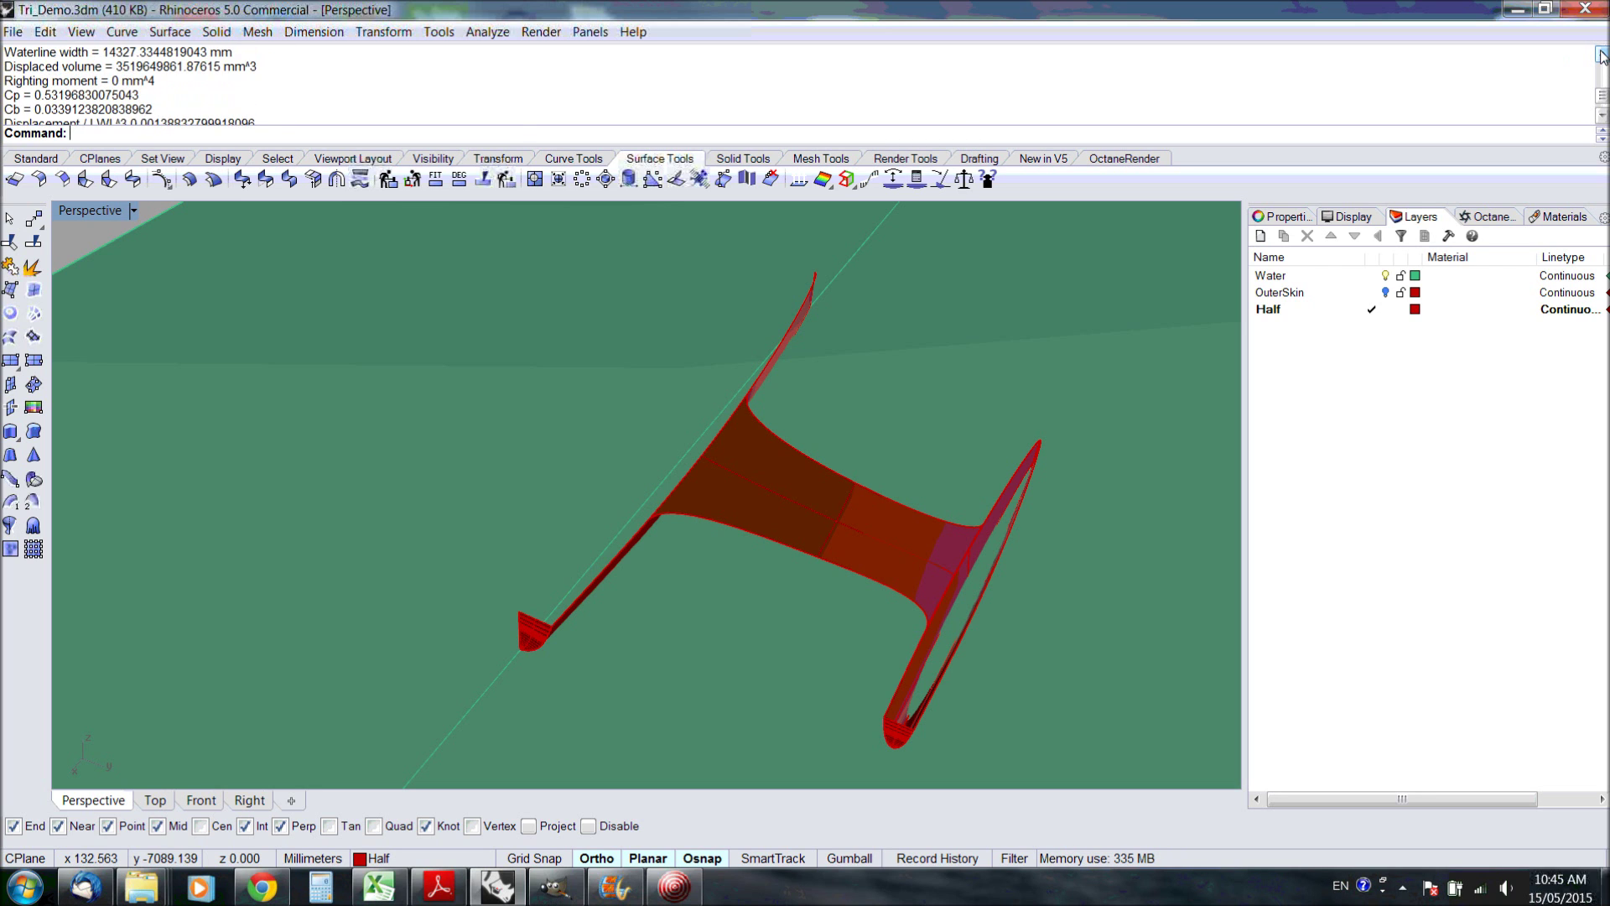
click(1602, 56)
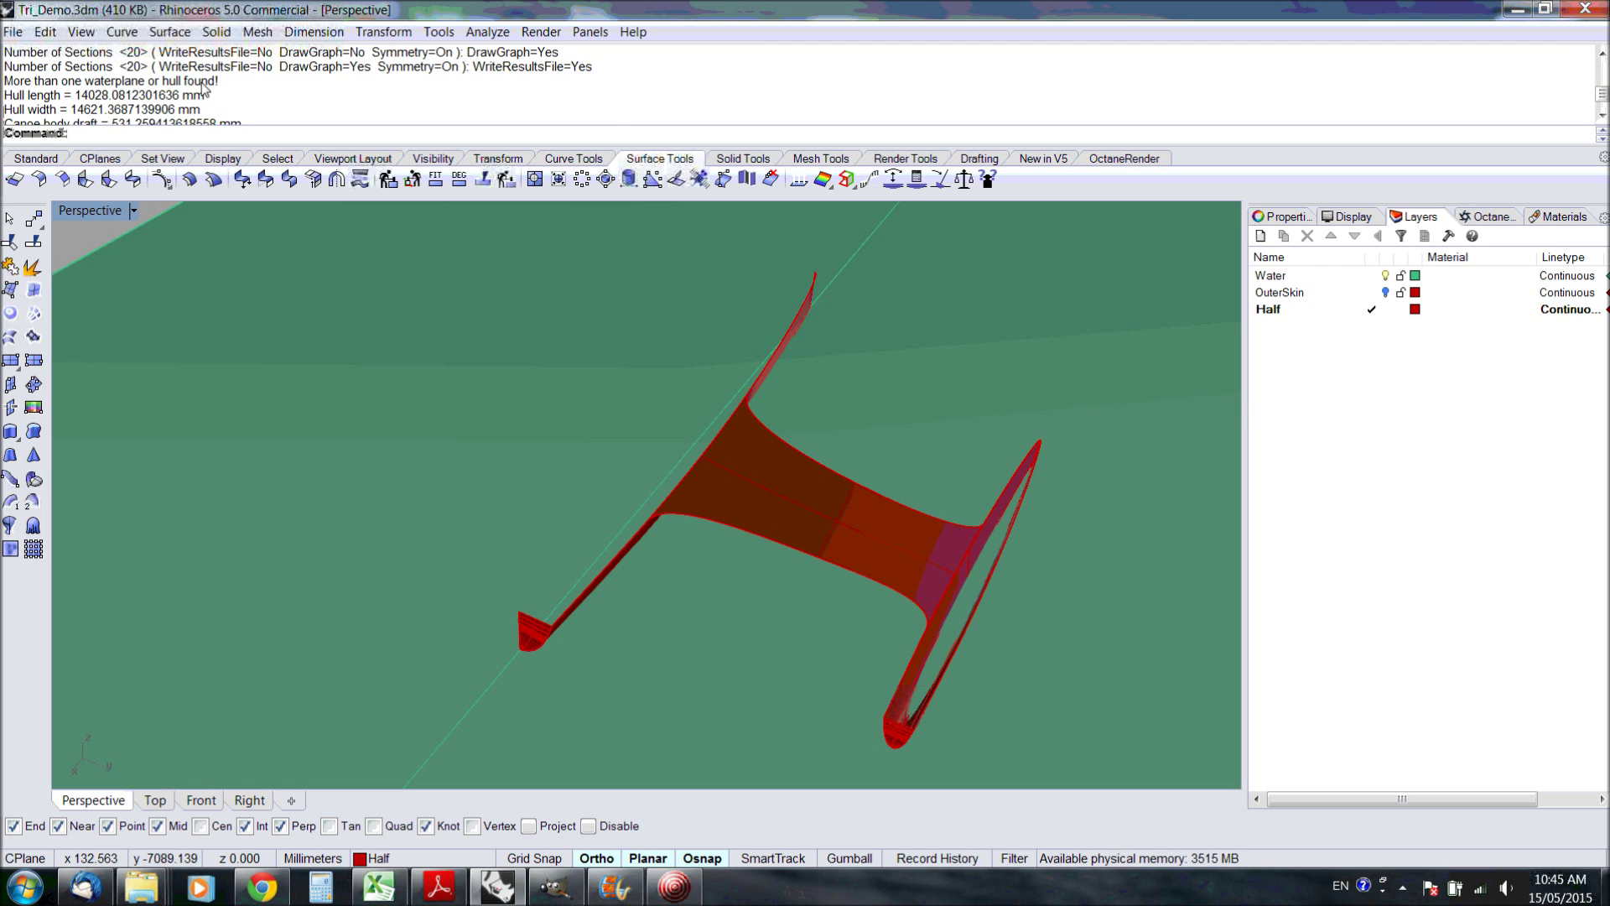
mouse_move(378, 285)
right_down()
mouse_move(344, 243)
mouse_move(355, 272)
right_up()
right_drag(435, 333, 570, 441)
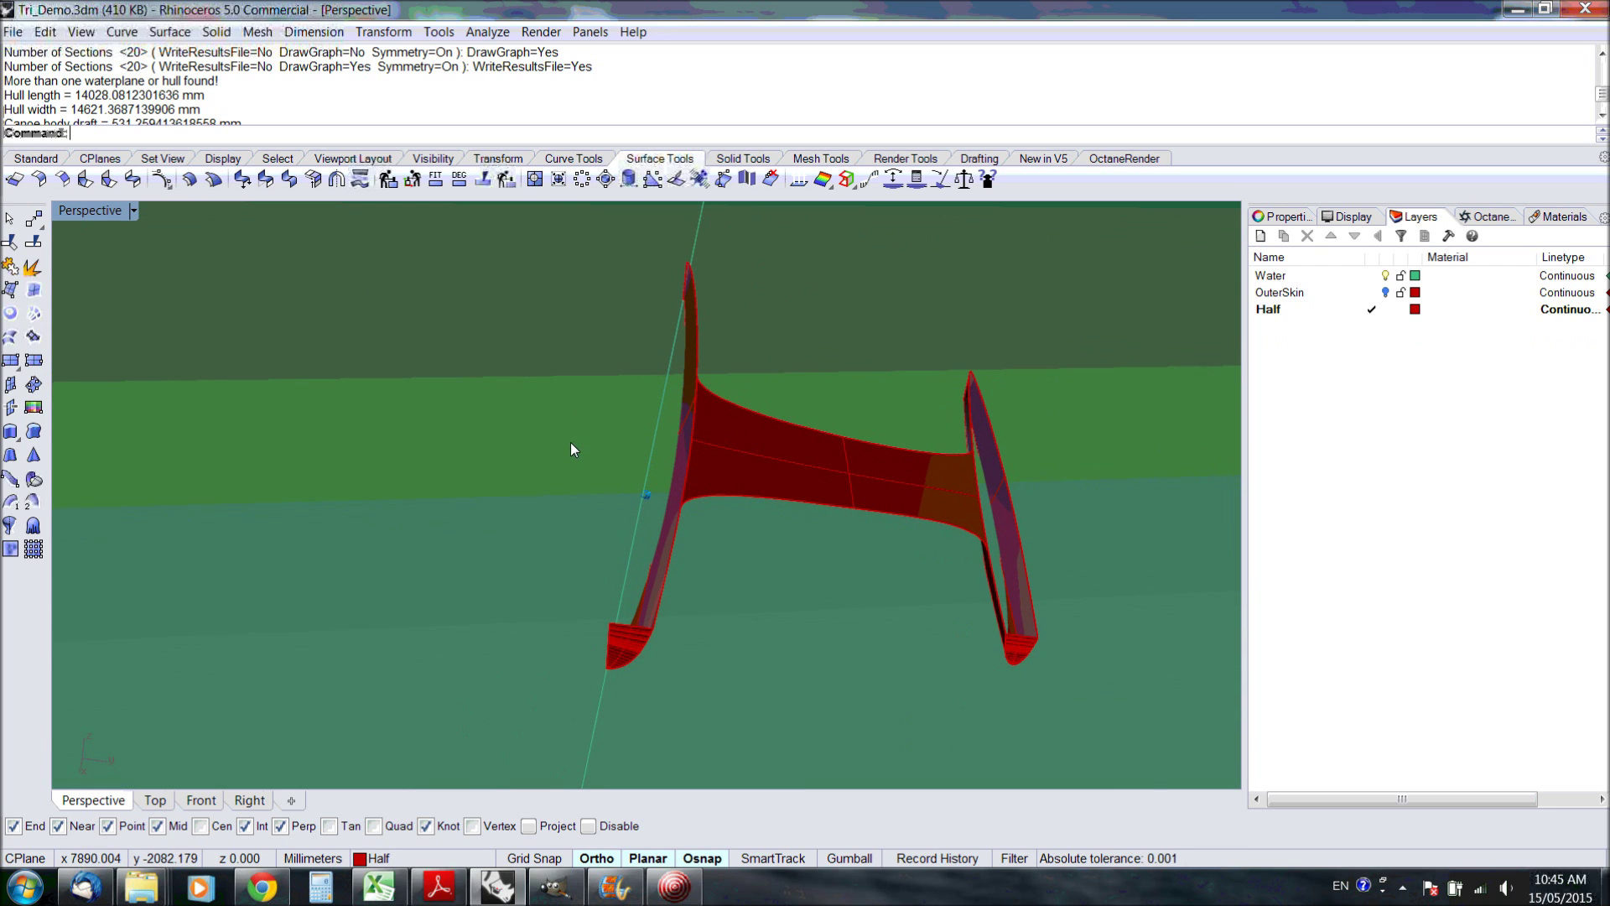
In the Front view, move the section area curve up to just below the hull profile
click(201, 801)
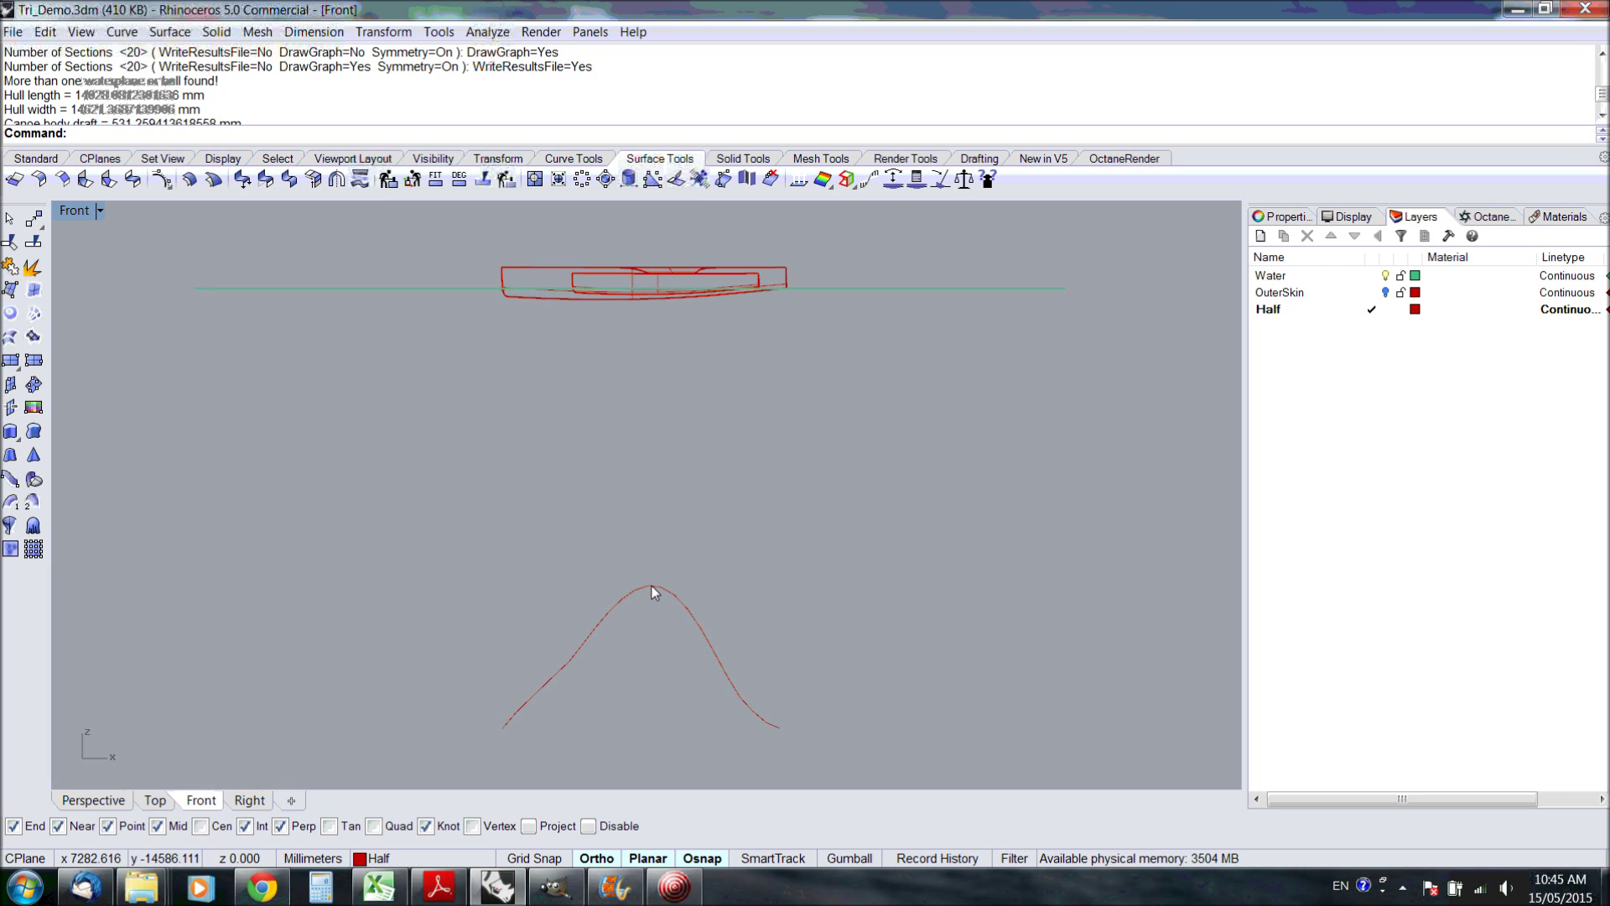
drag(651, 585, 646, 351)
click(495, 374)
scroll(495, 374, up, 4)
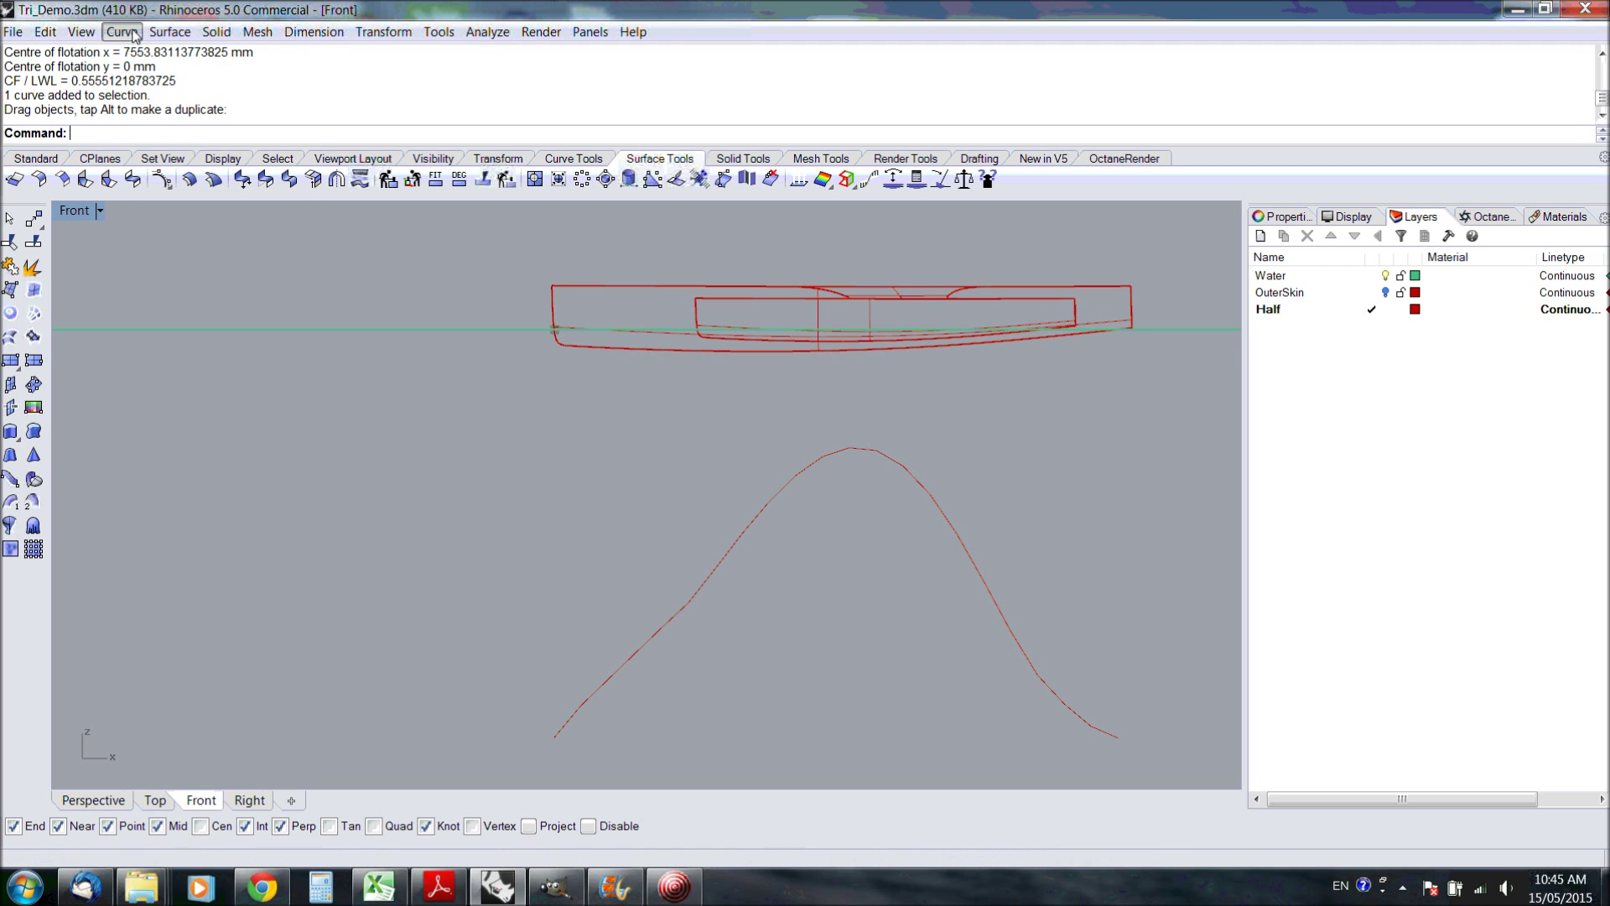
Draw a vertical line from the kink in the section area curve's aft part up past the hull profile
click(122, 32)
mouse_move(251, 102)
click(356, 104)
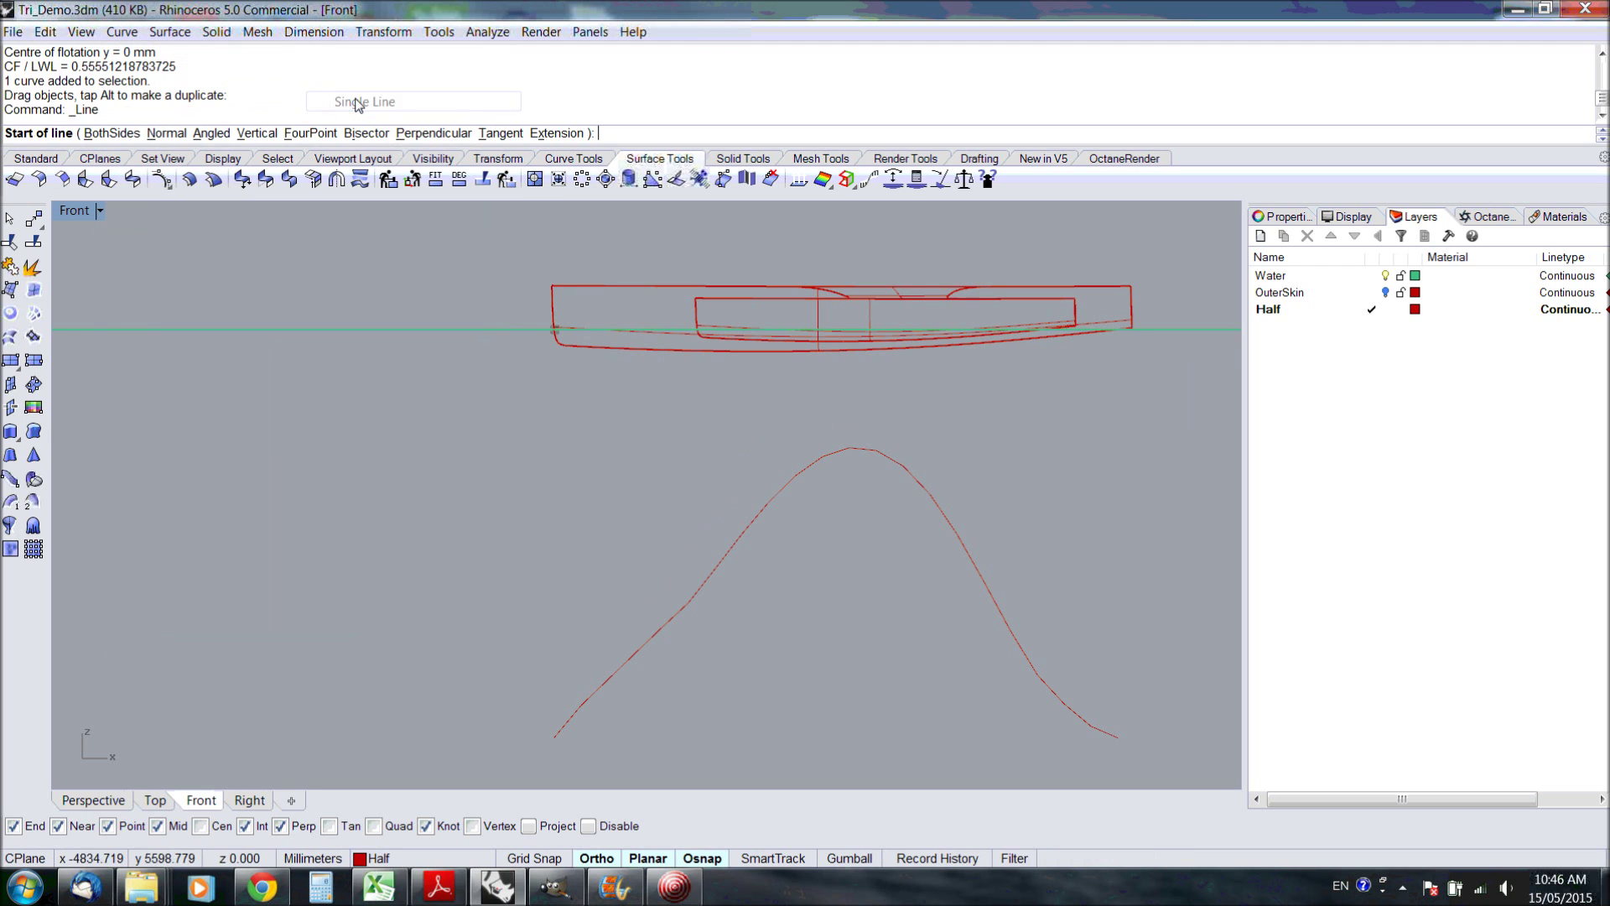
click(692, 607)
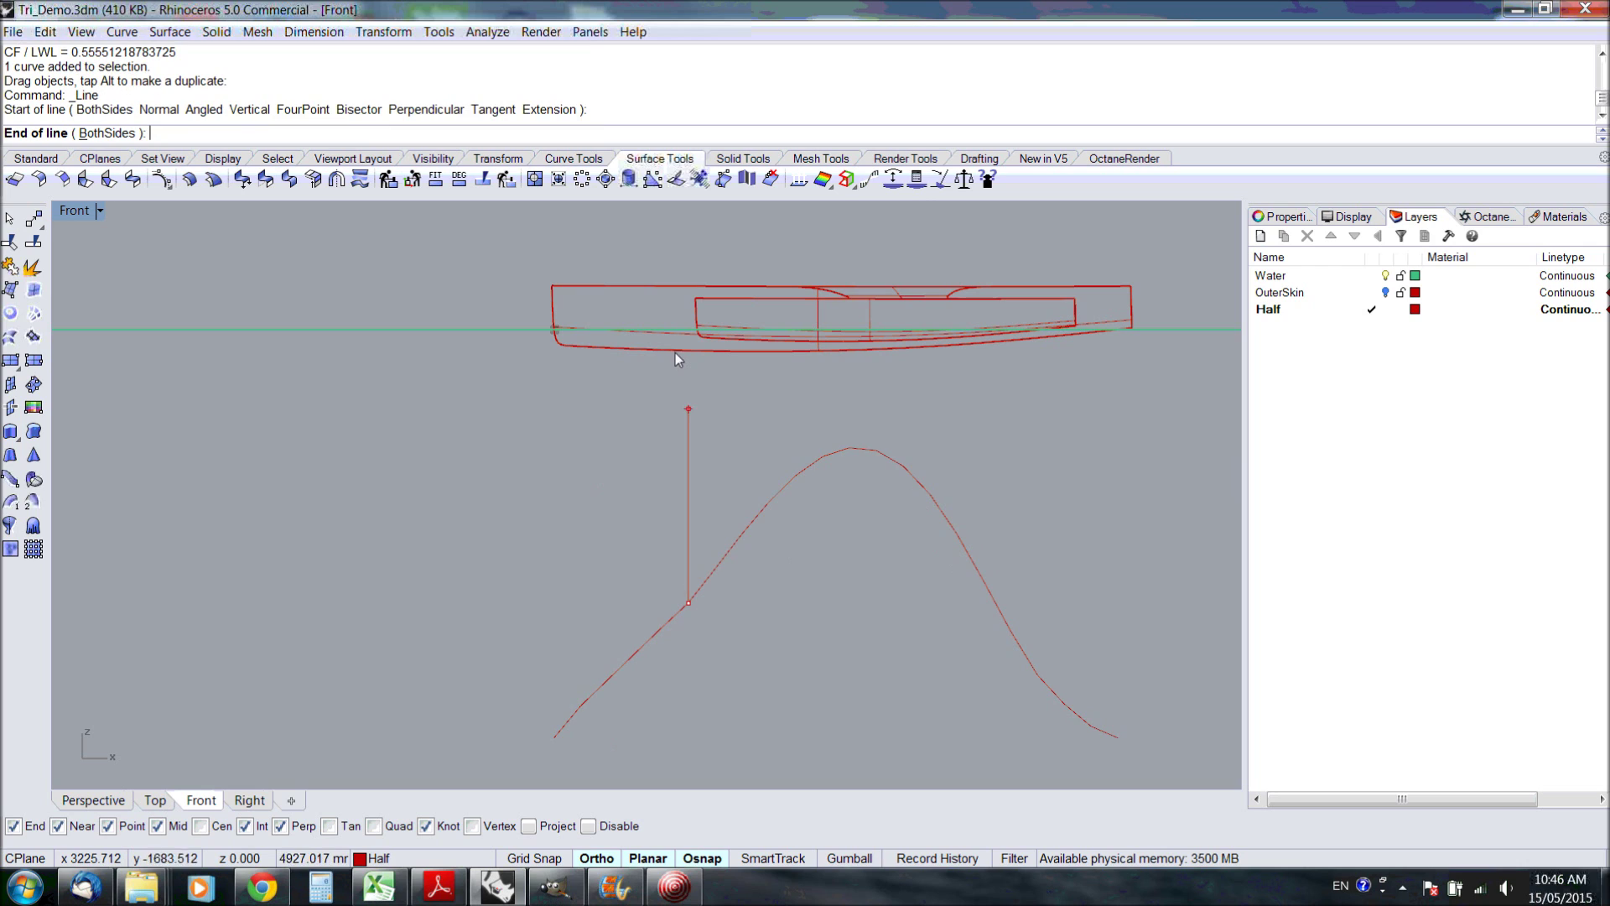
click(689, 249)
scroll(692, 329, up, 2)
scroll(708, 418, up, 1)
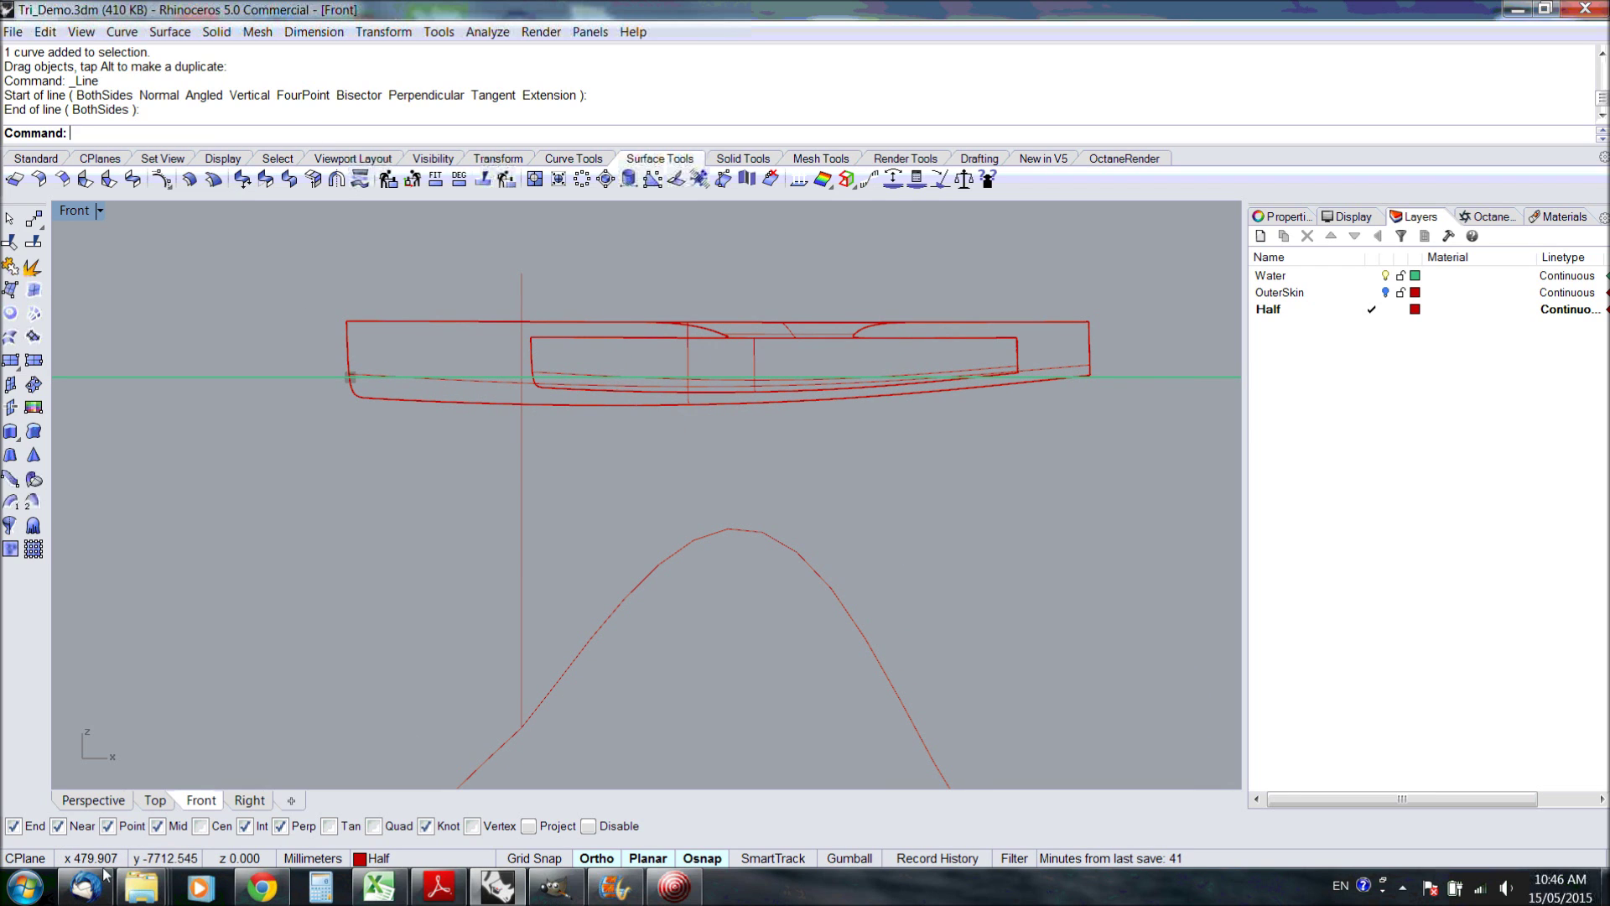
mouse_move(141, 887)
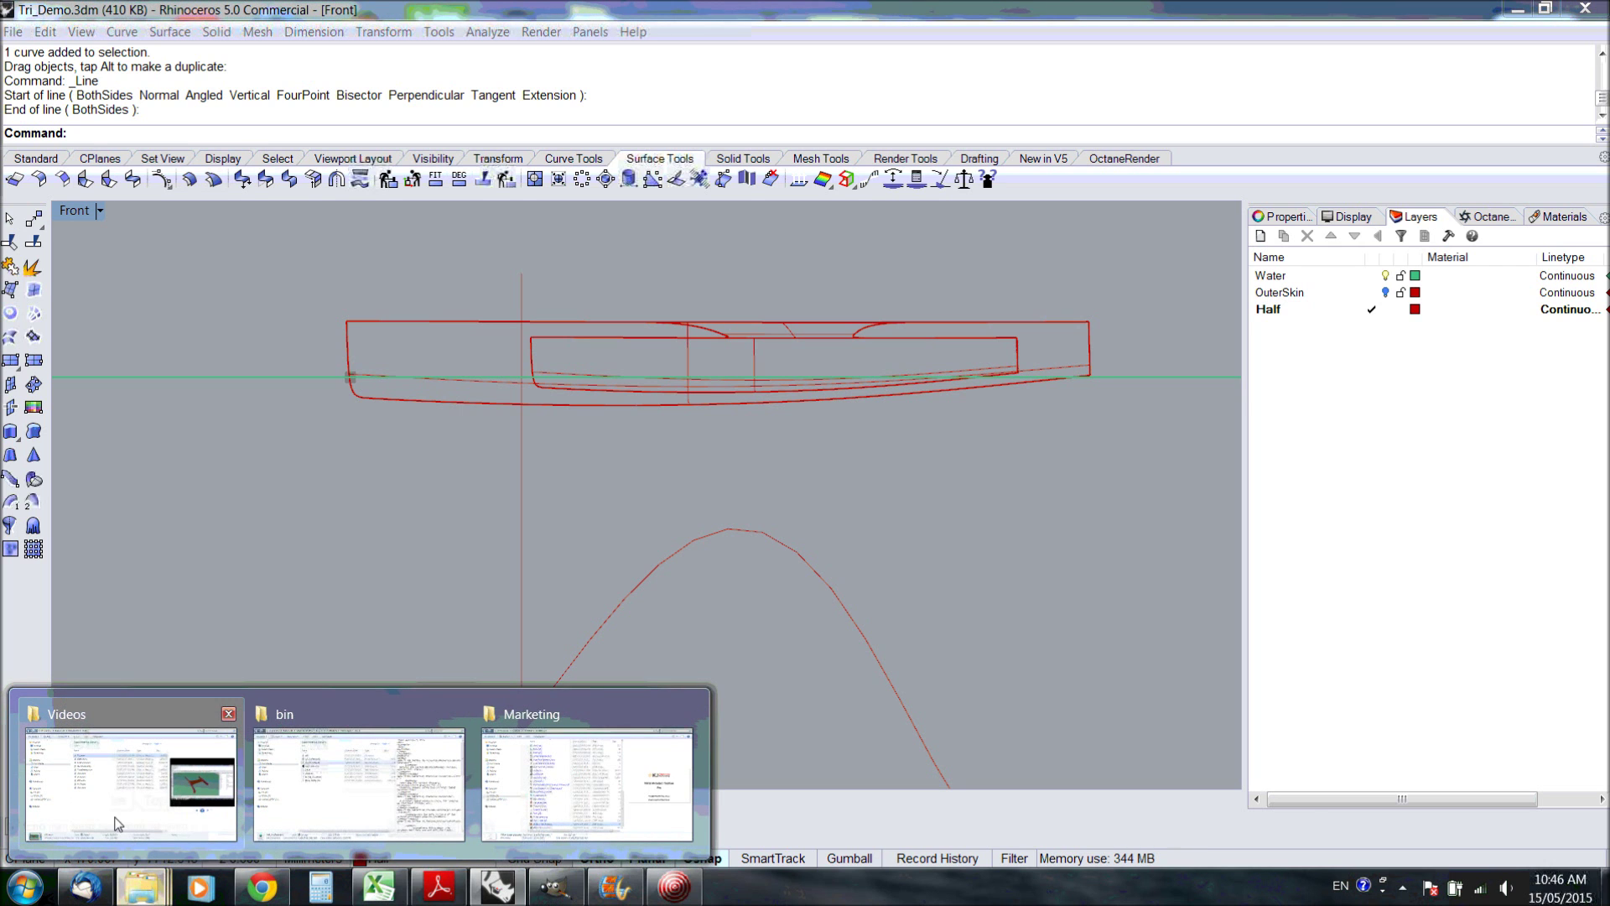
mouse_move(176, 812)
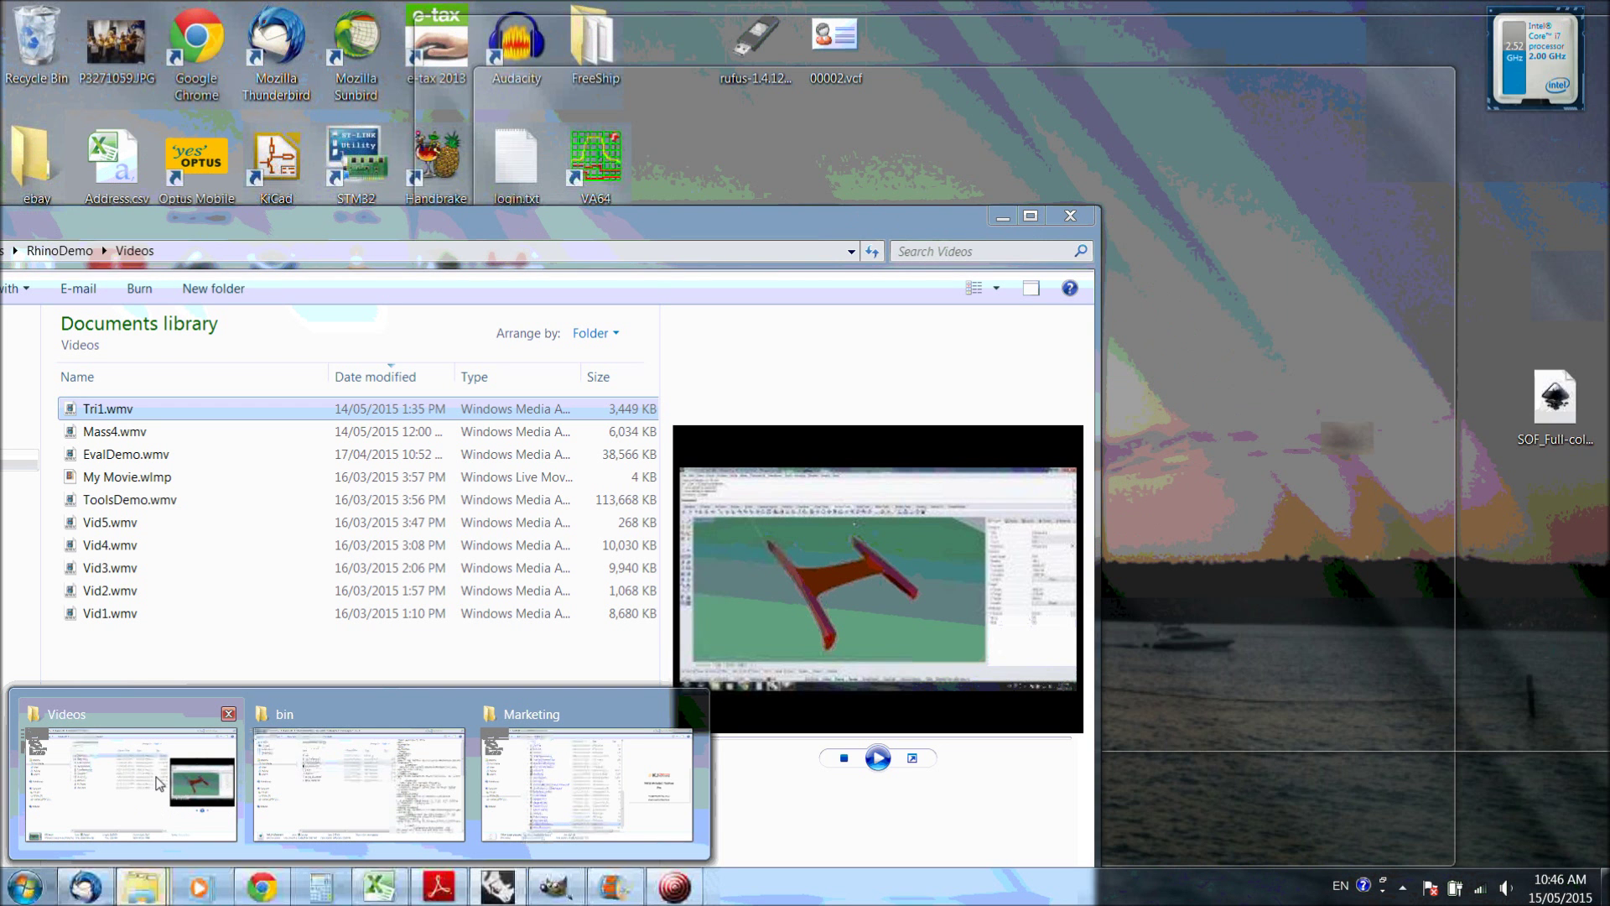
click(130, 796)
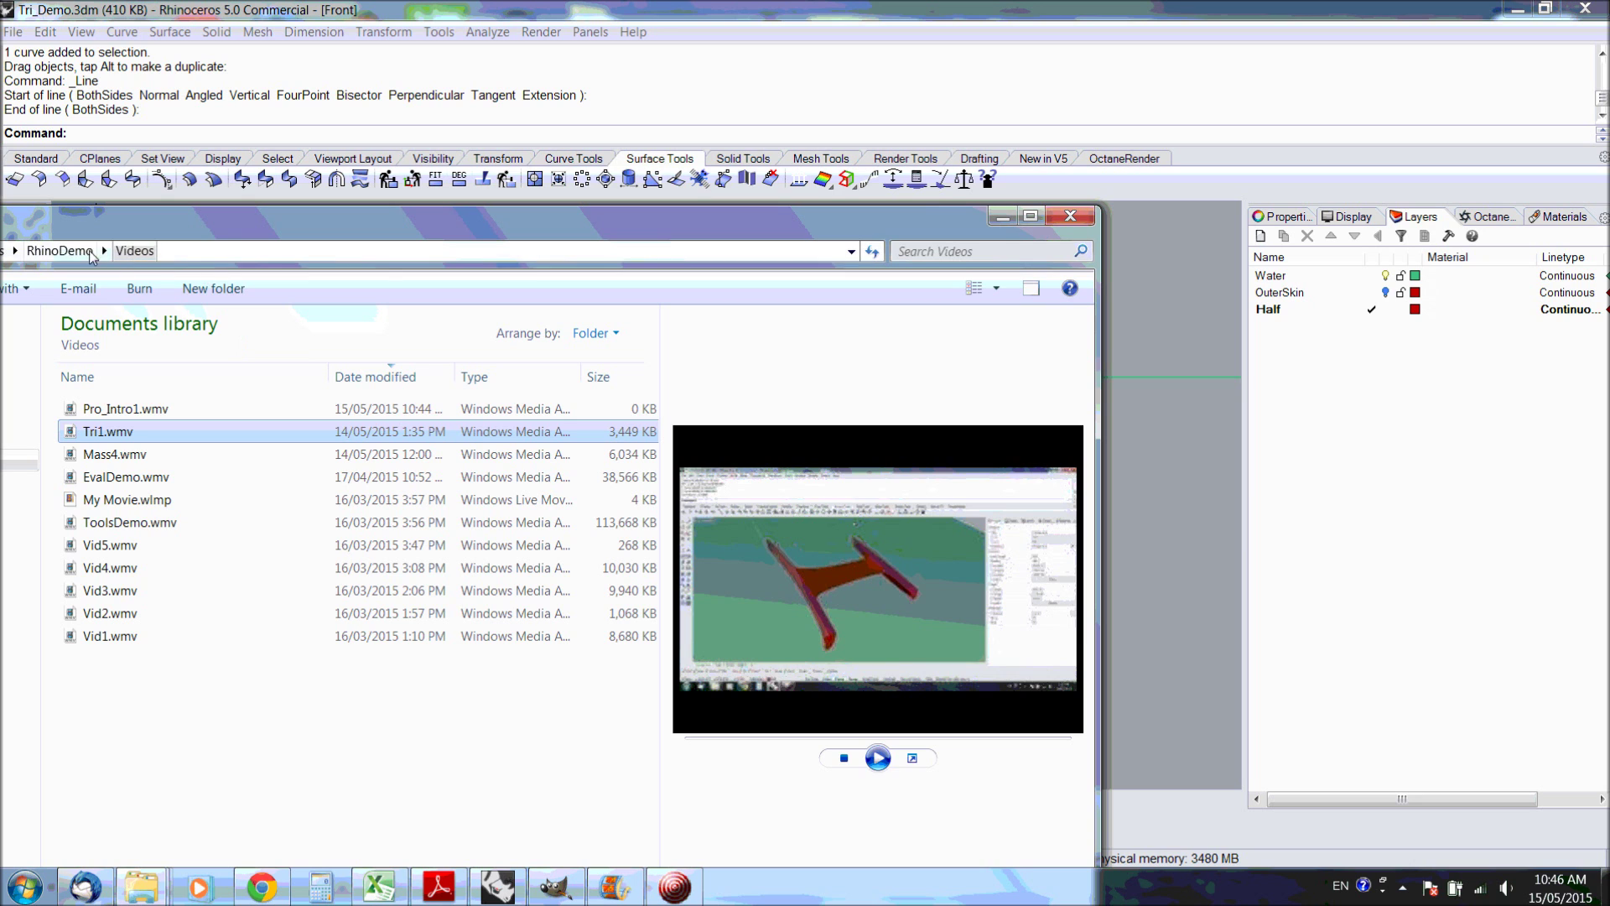
click(59, 250)
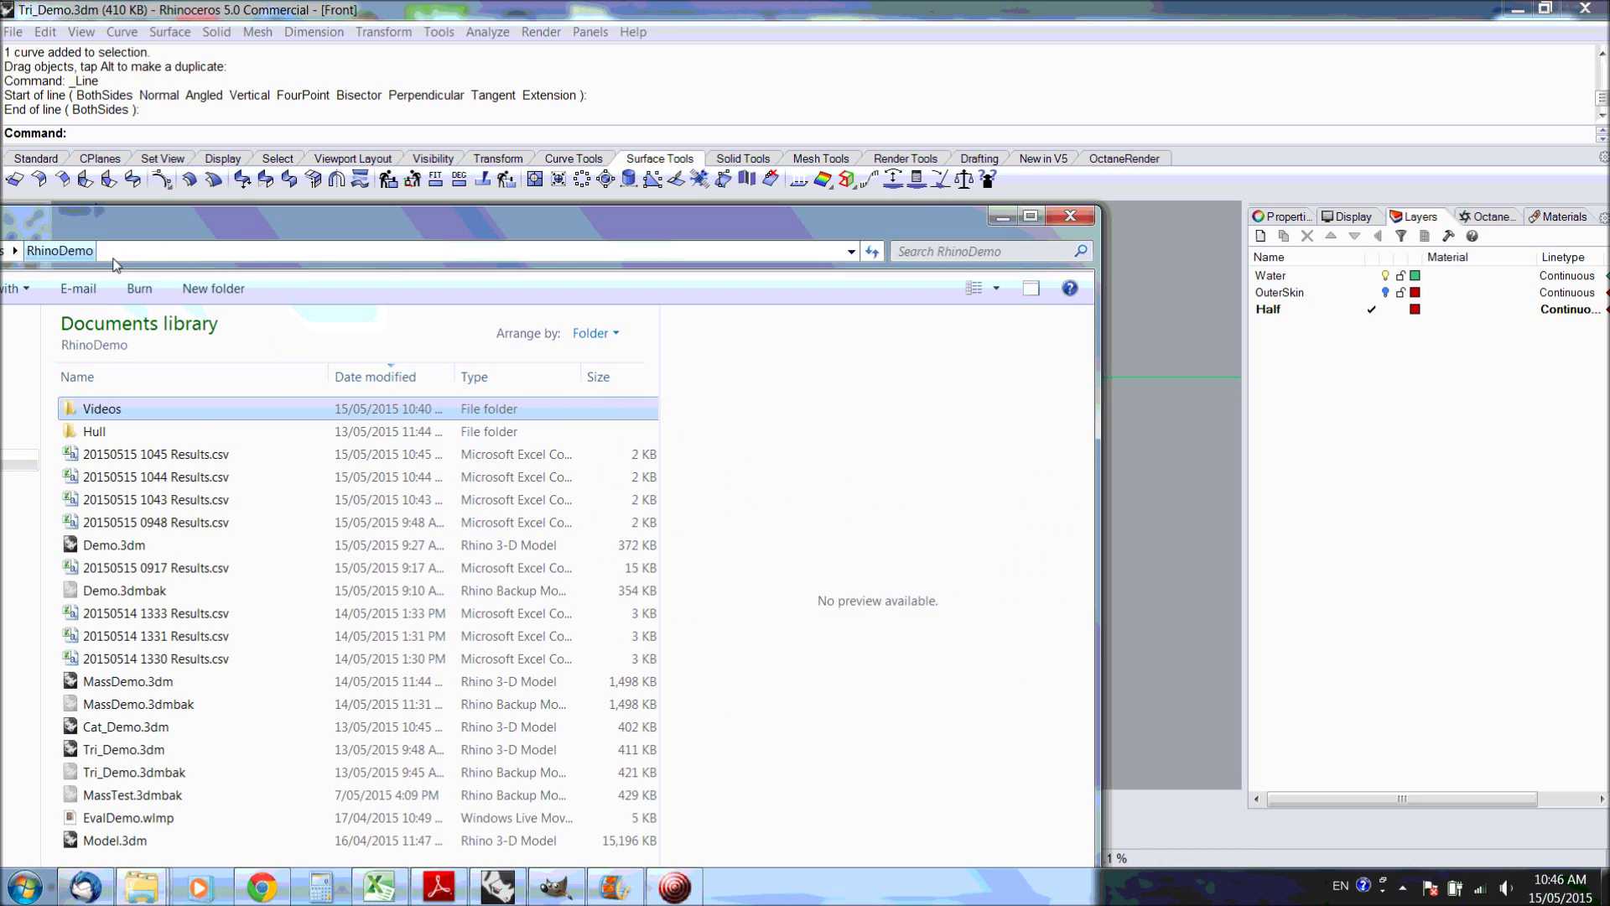
double_click(190, 459)
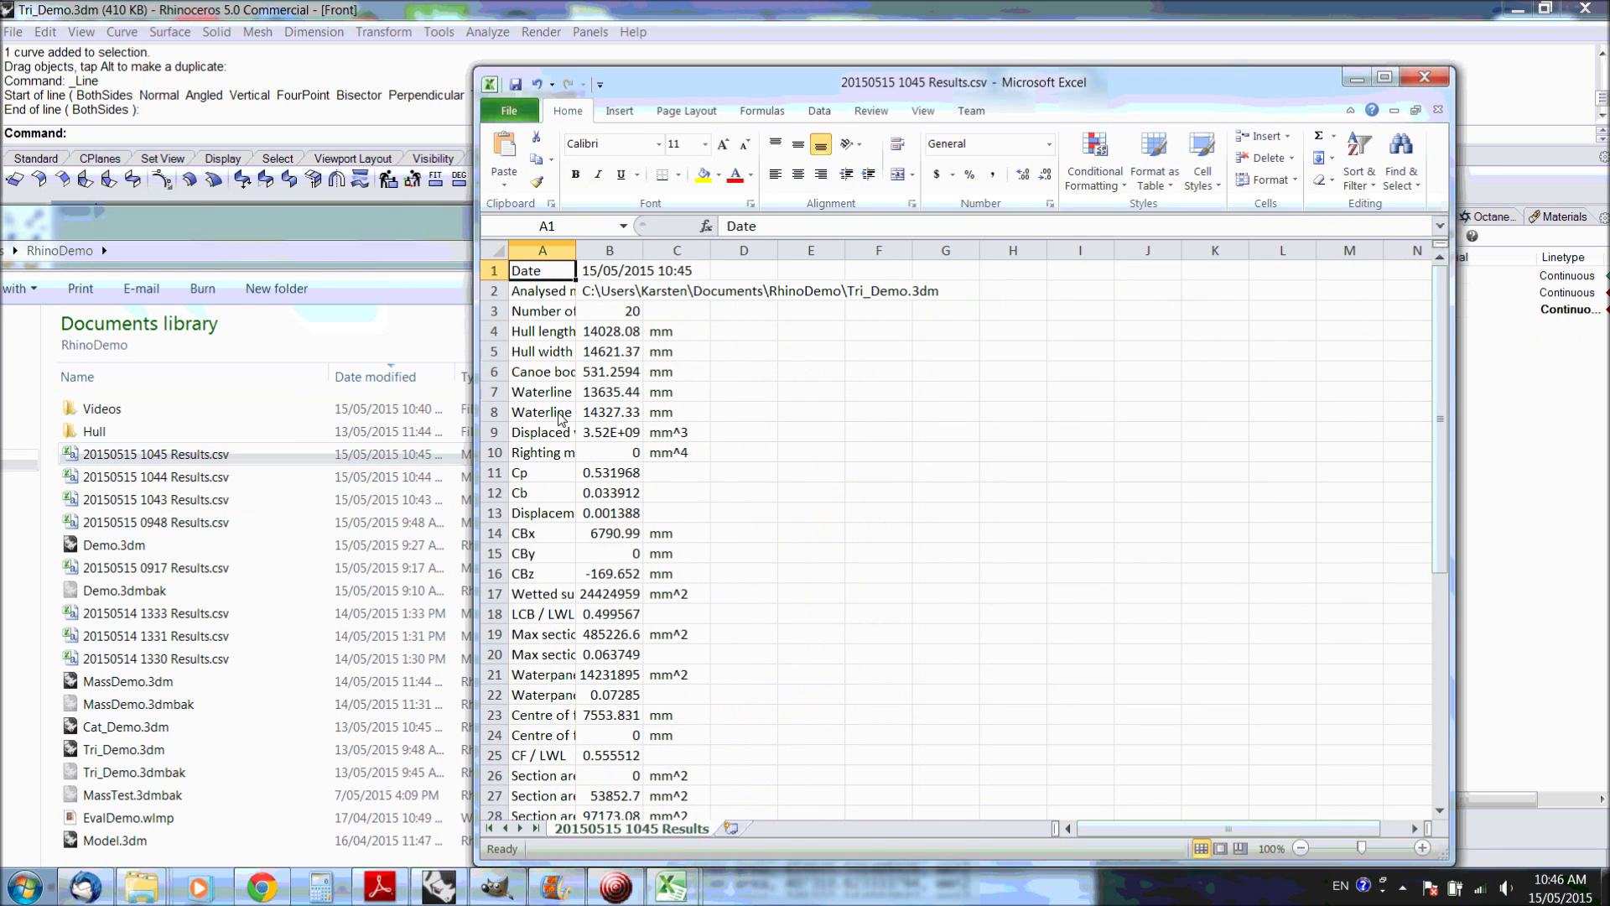
Widen the label and value columns of the results sheet and select the section area data in rows 26 to 47
drag(577, 254, 771, 260)
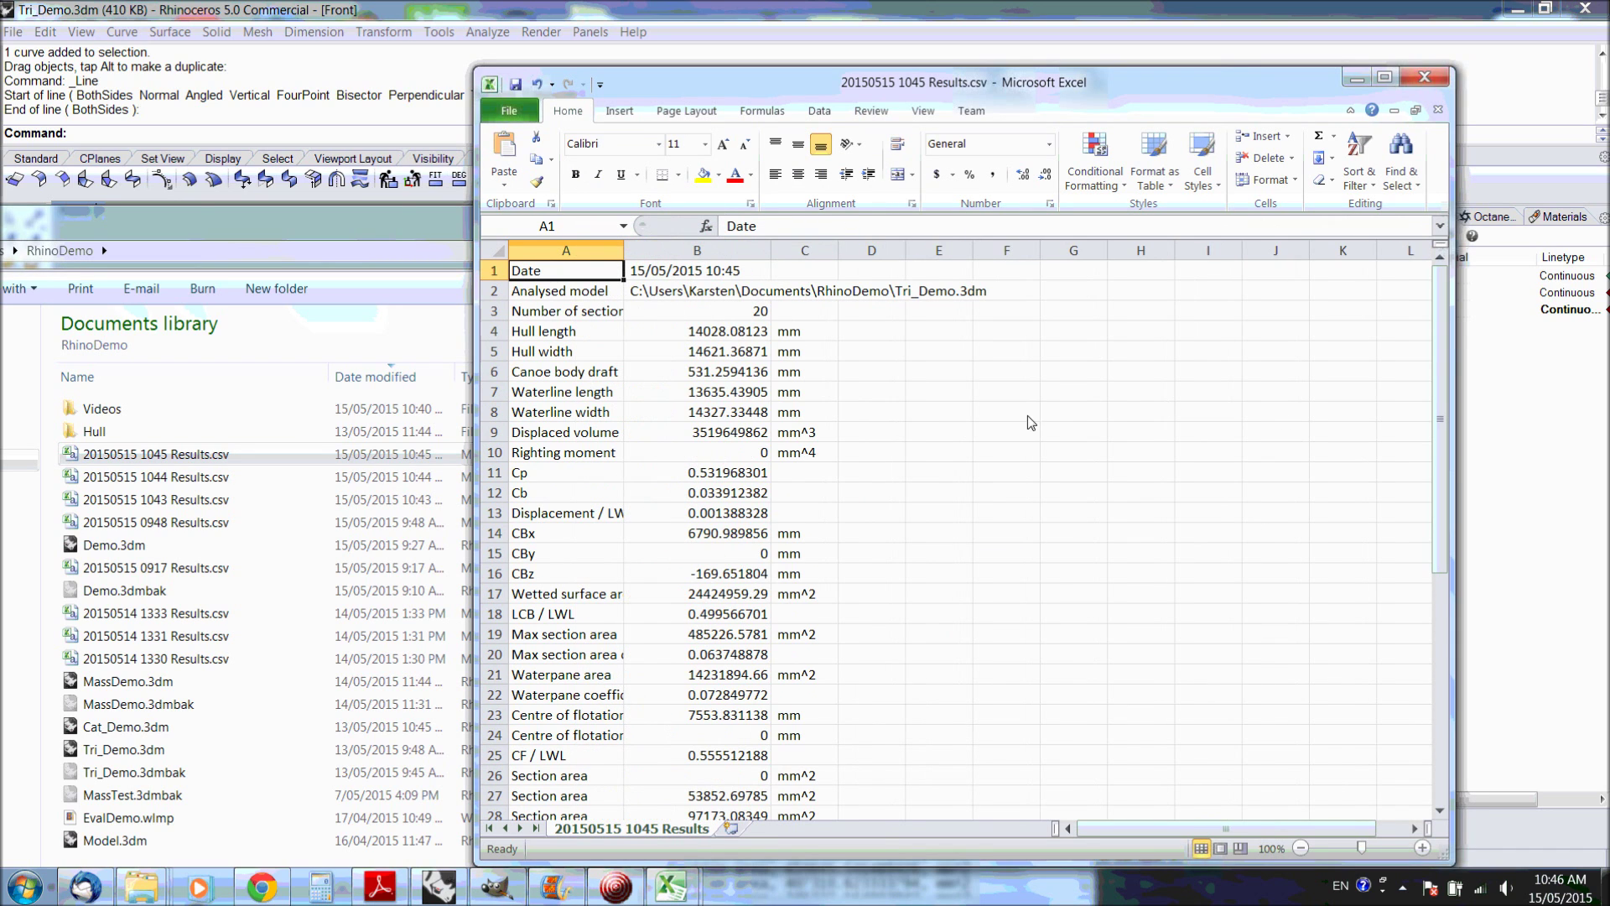
drag(1444, 334, 1432, 635)
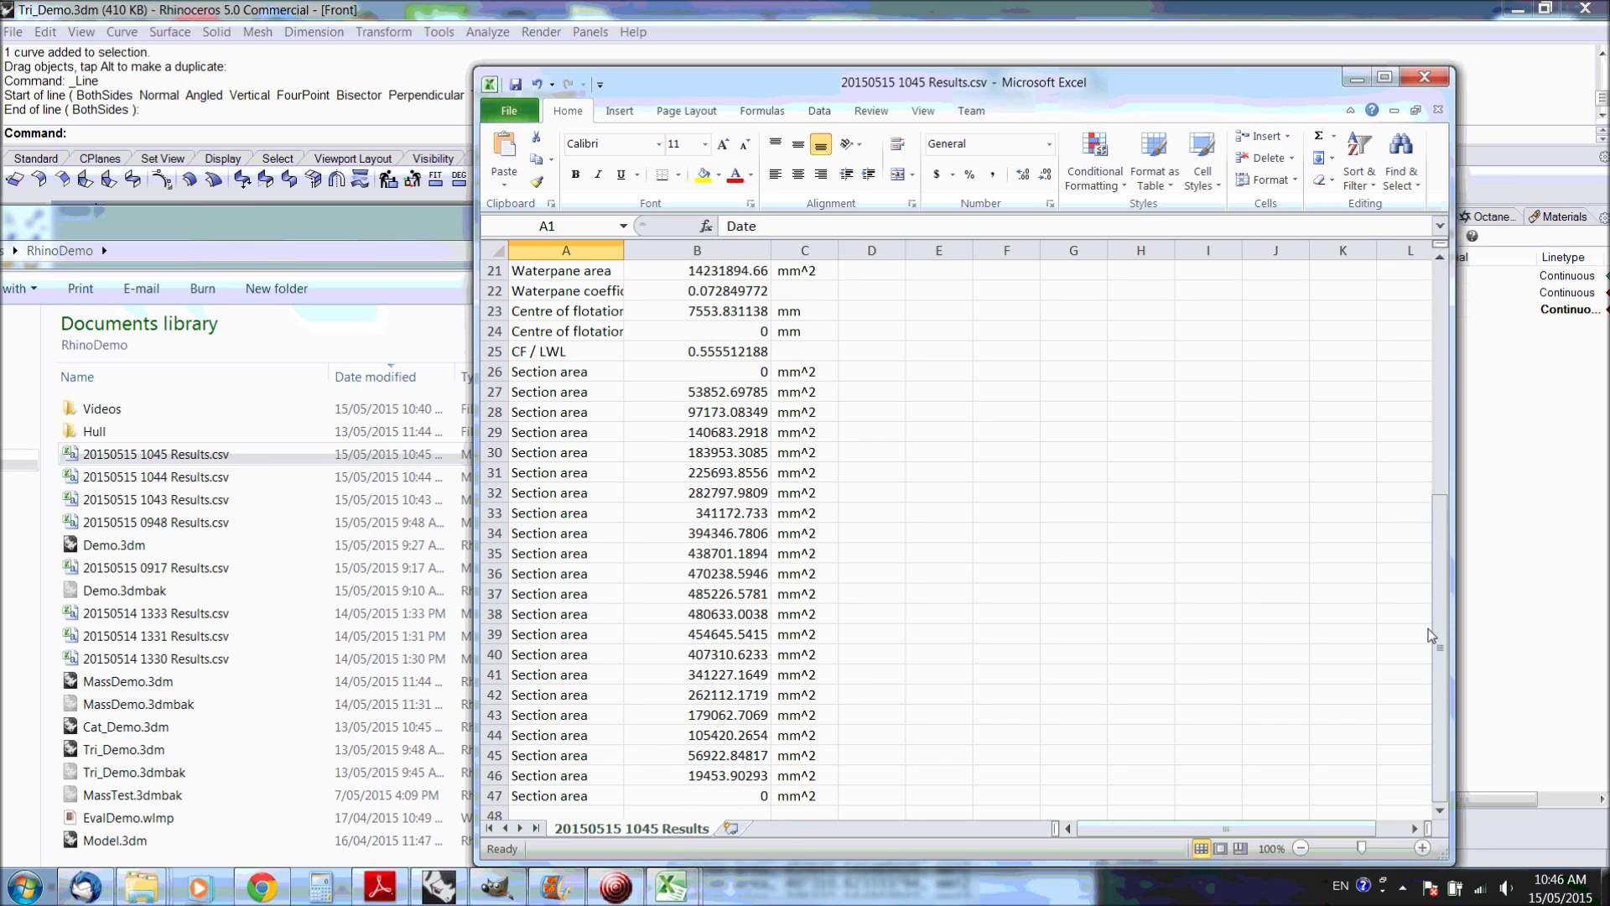
drag(570, 377, 803, 798)
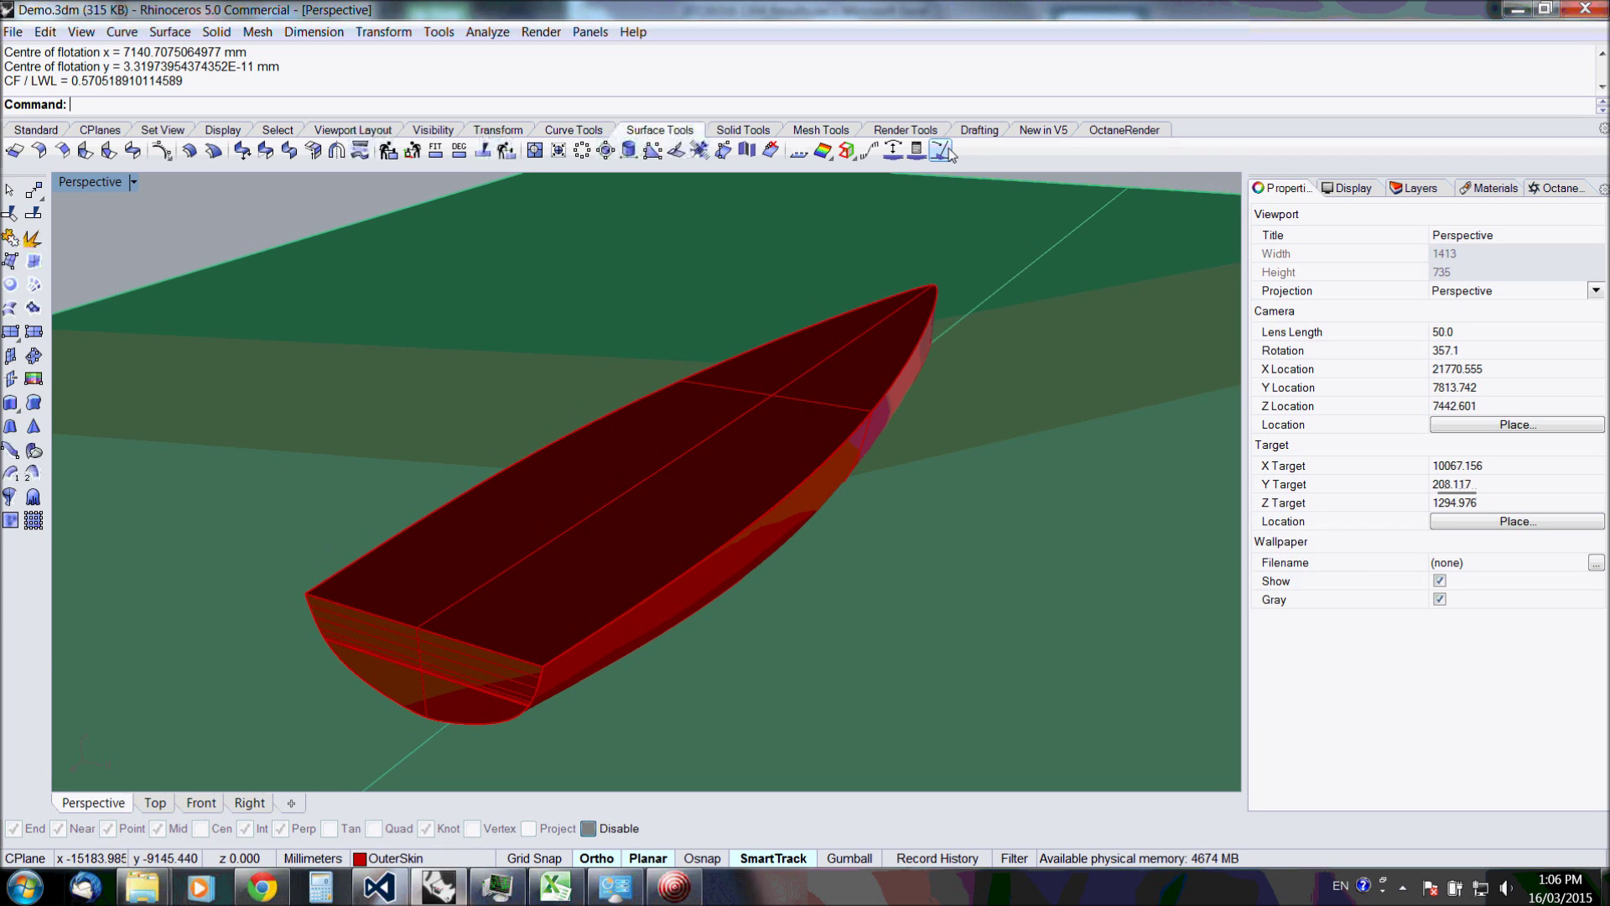
click(943, 151)
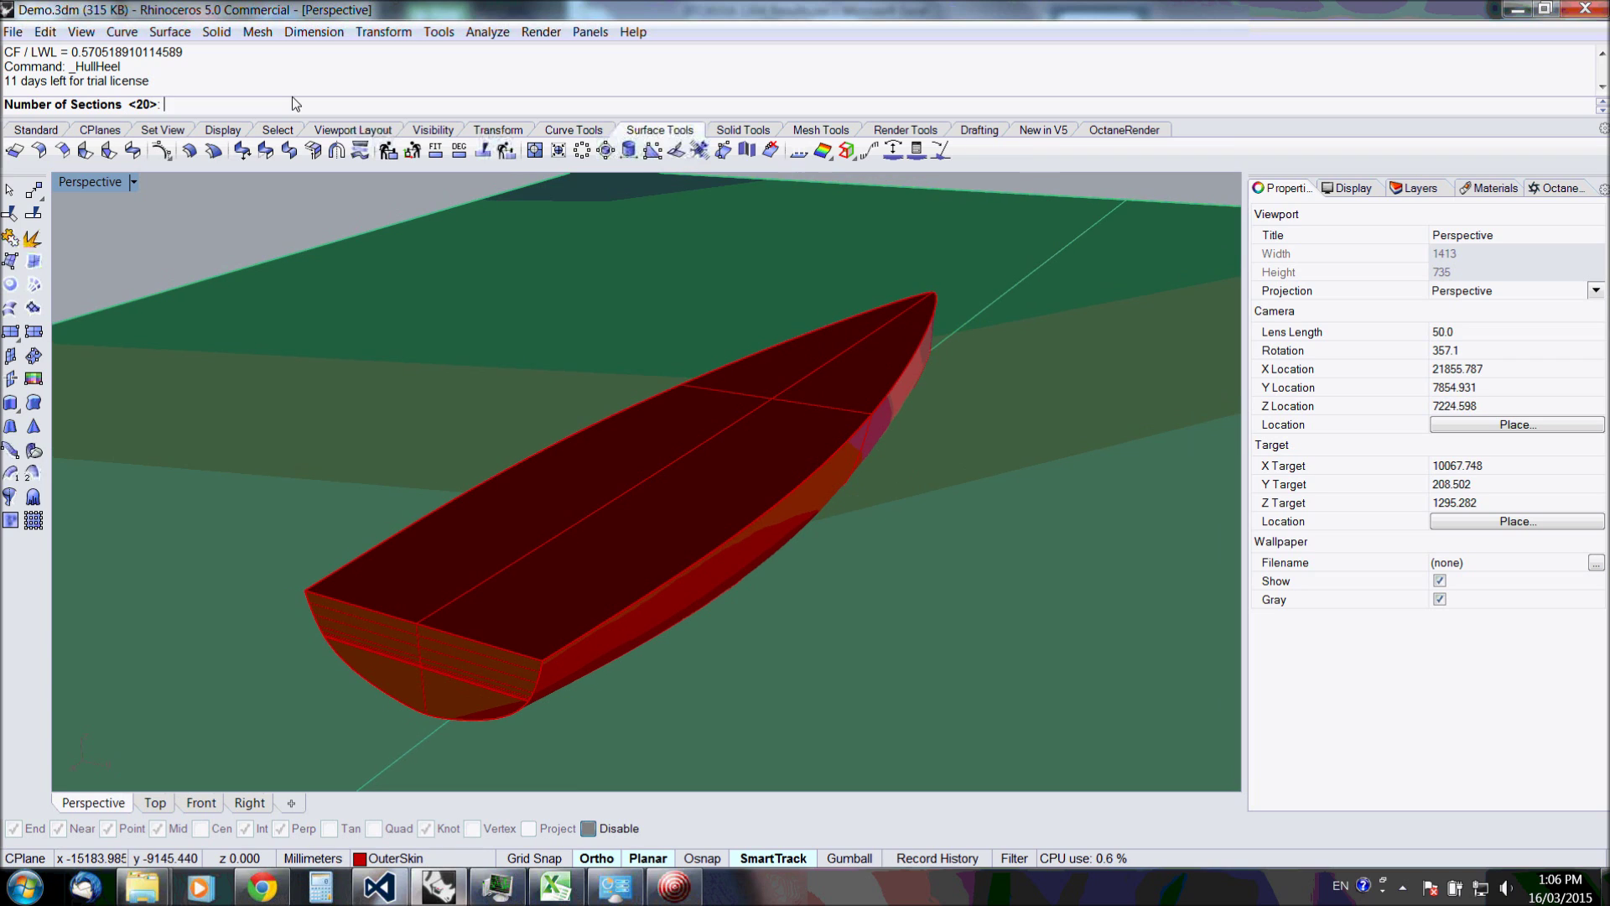
key(Return)
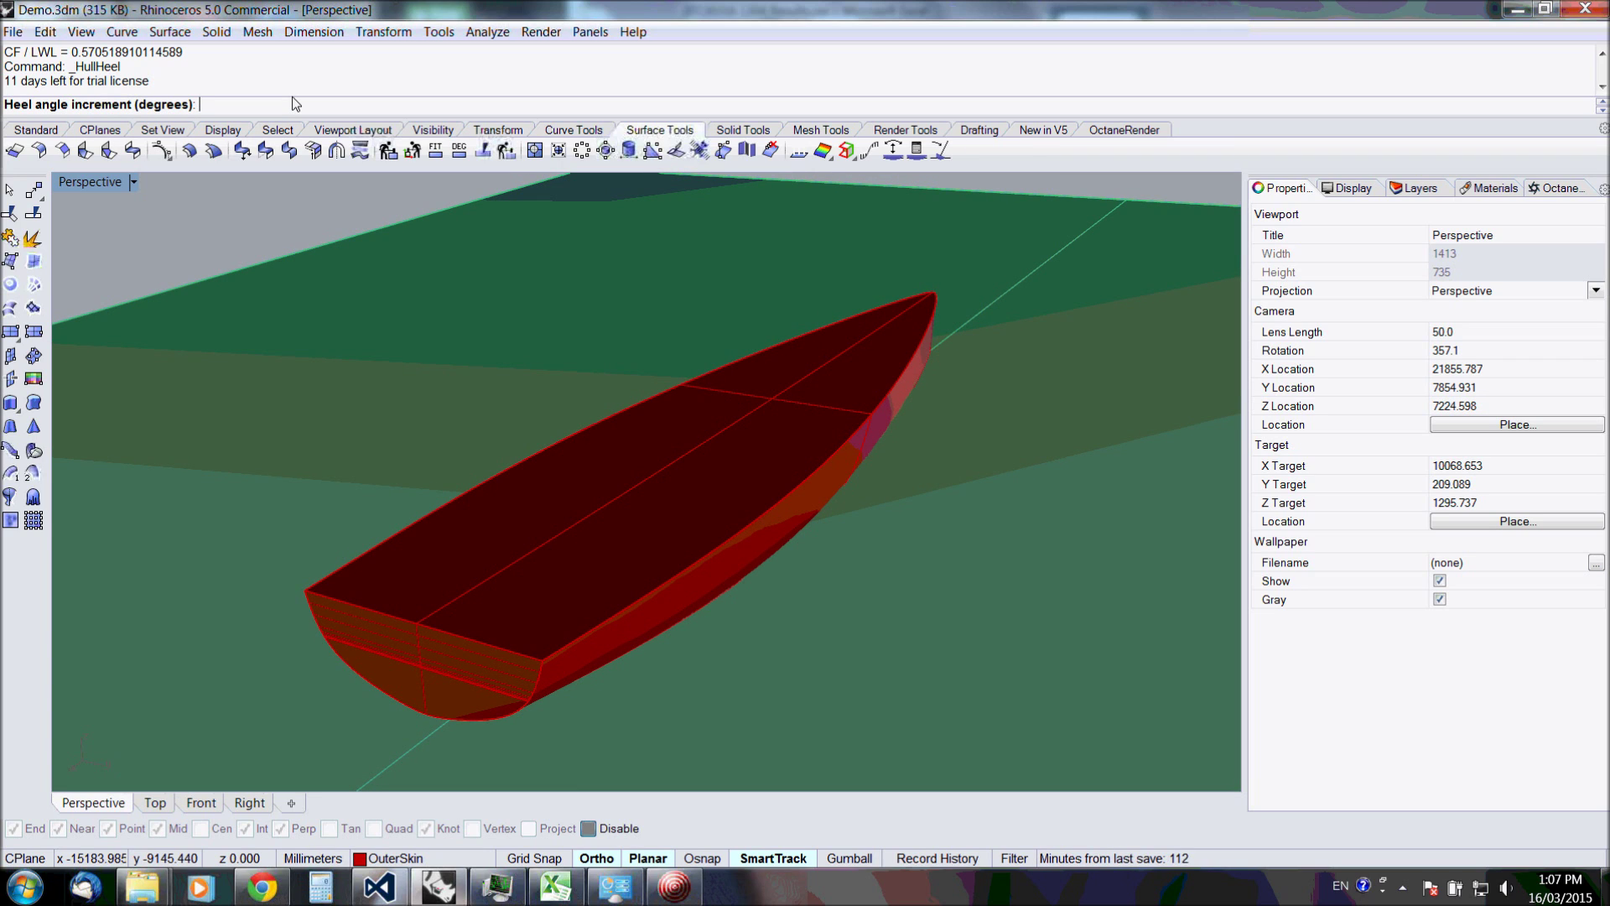
text(5)
key(Return)
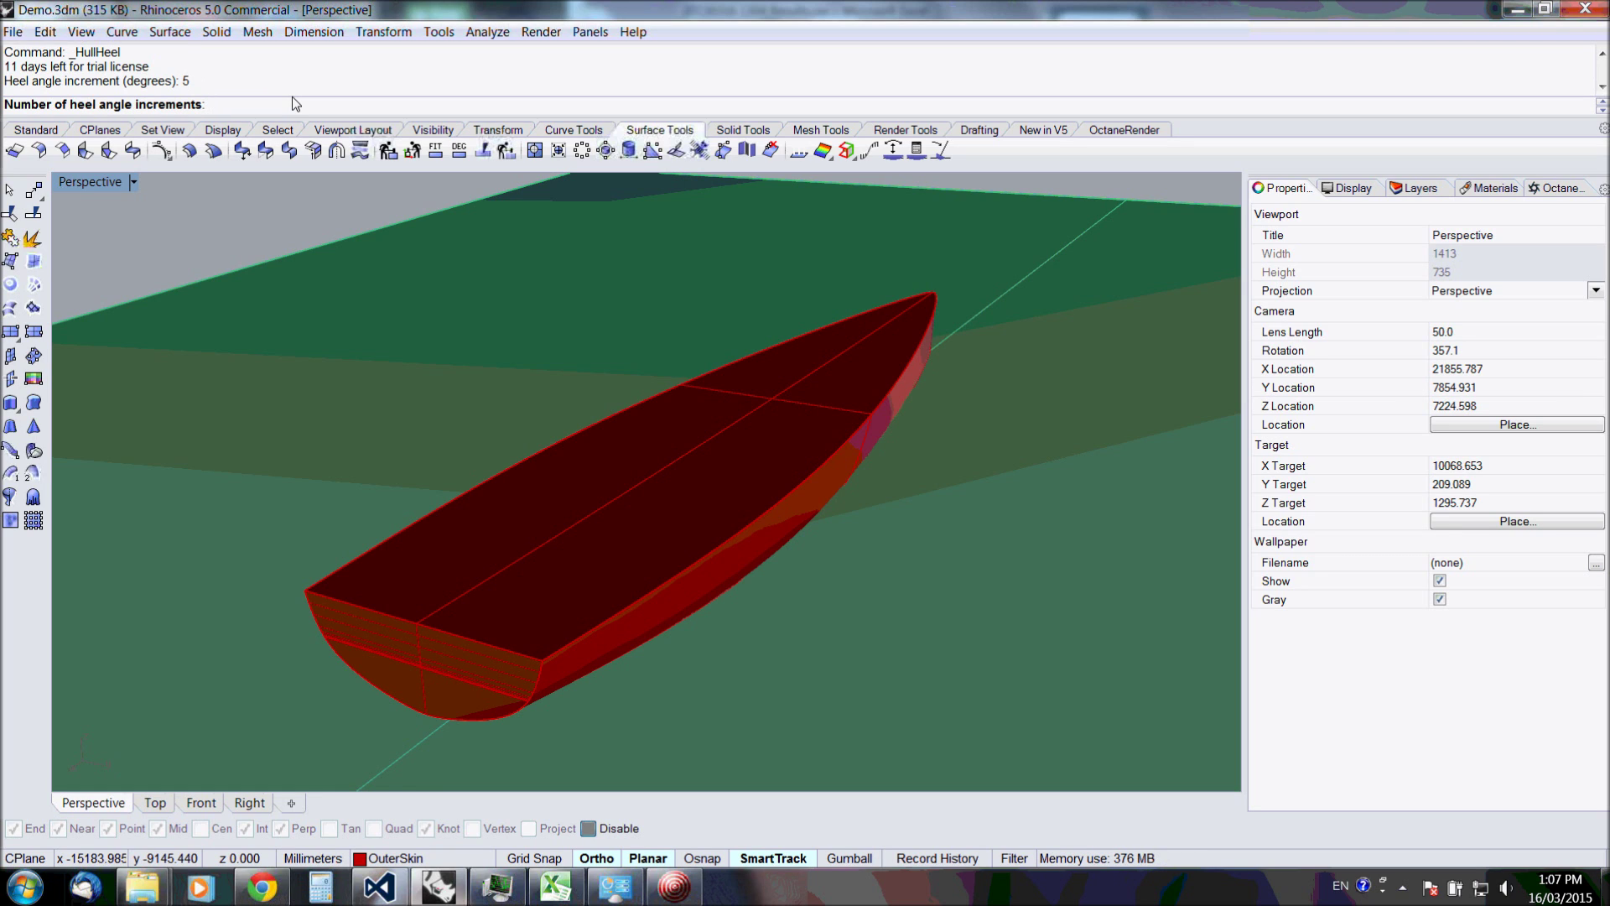
text(18)
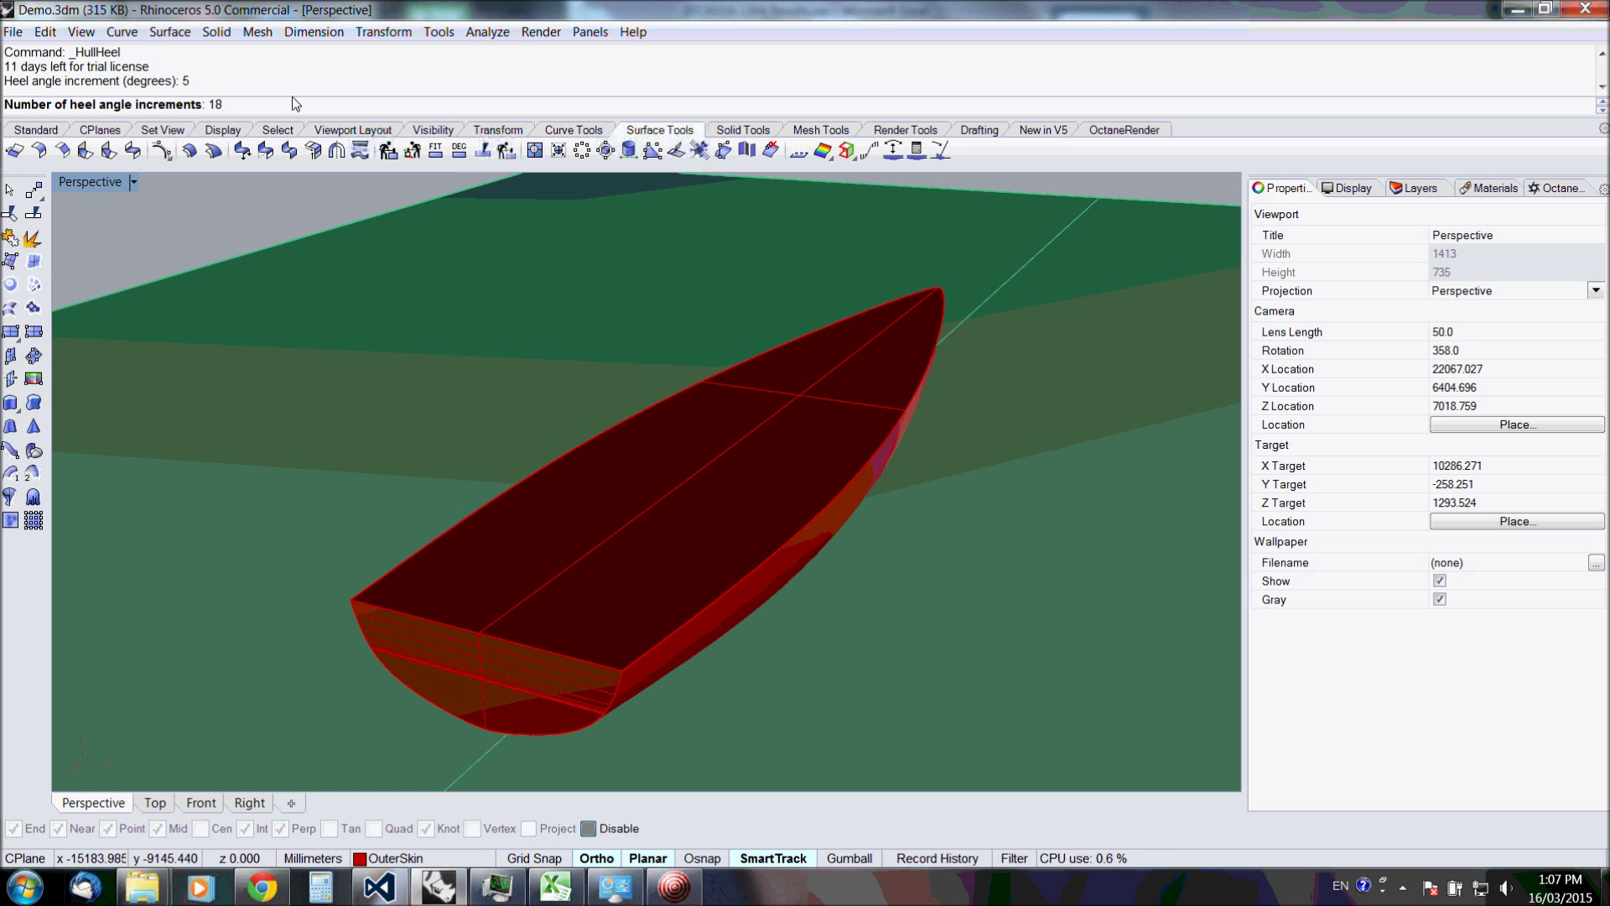
key(Return)
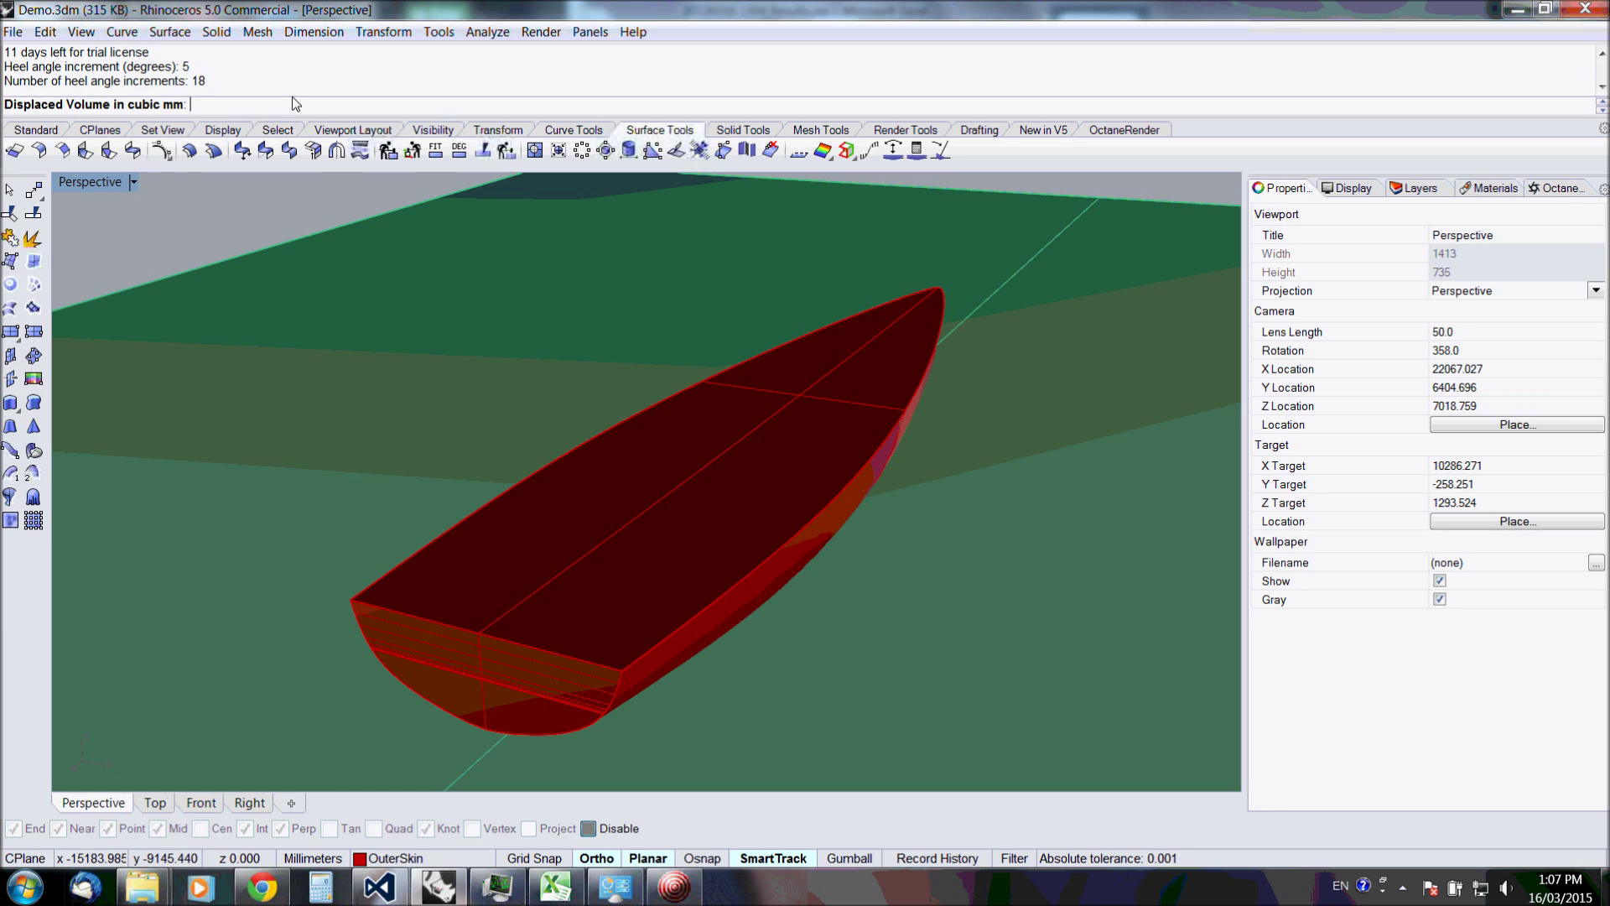
text(6500000)
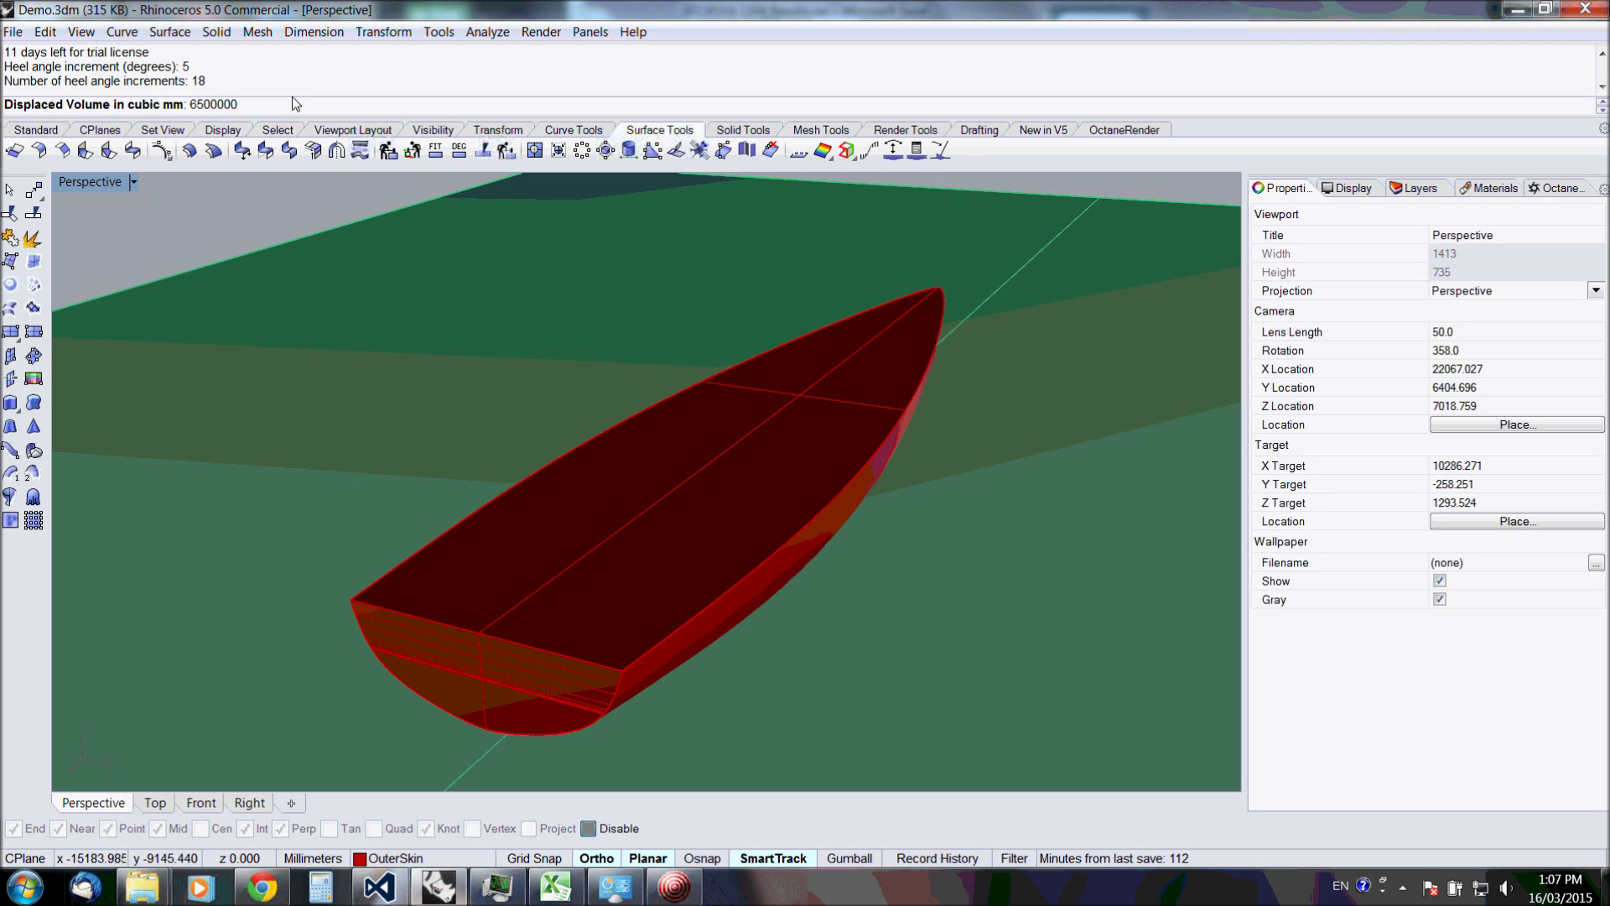
text(000)
key(Return)
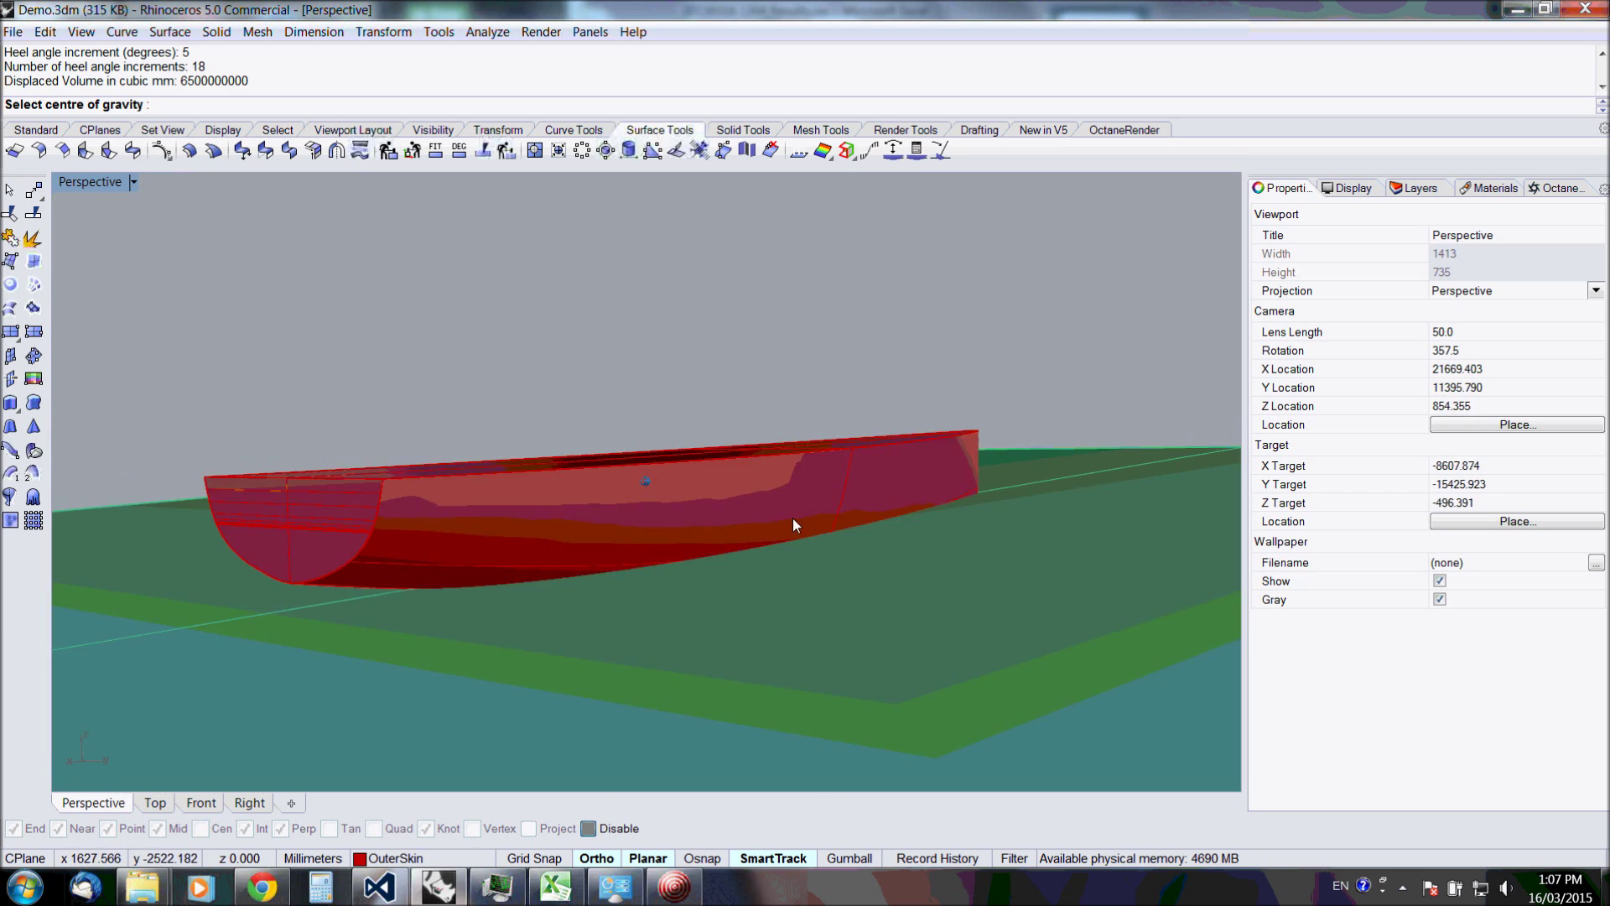
Pick the existing point object as the centre of gravity and choose the hull surface to run the heel analysis
right_drag(794, 524, 499, 466)
click(722, 513)
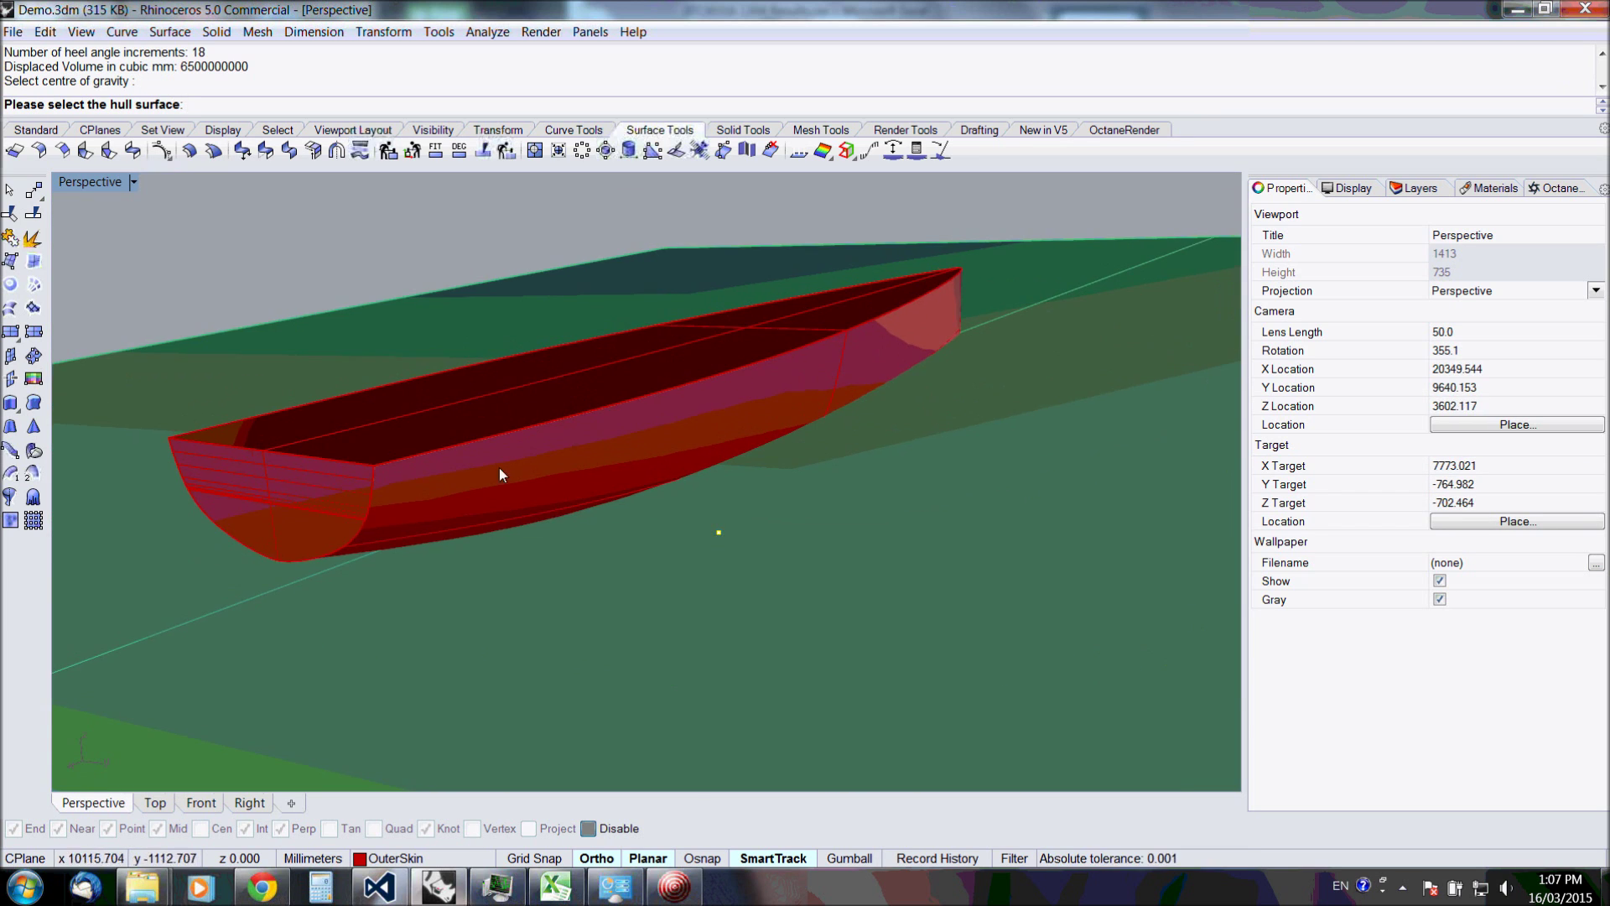
click(532, 424)
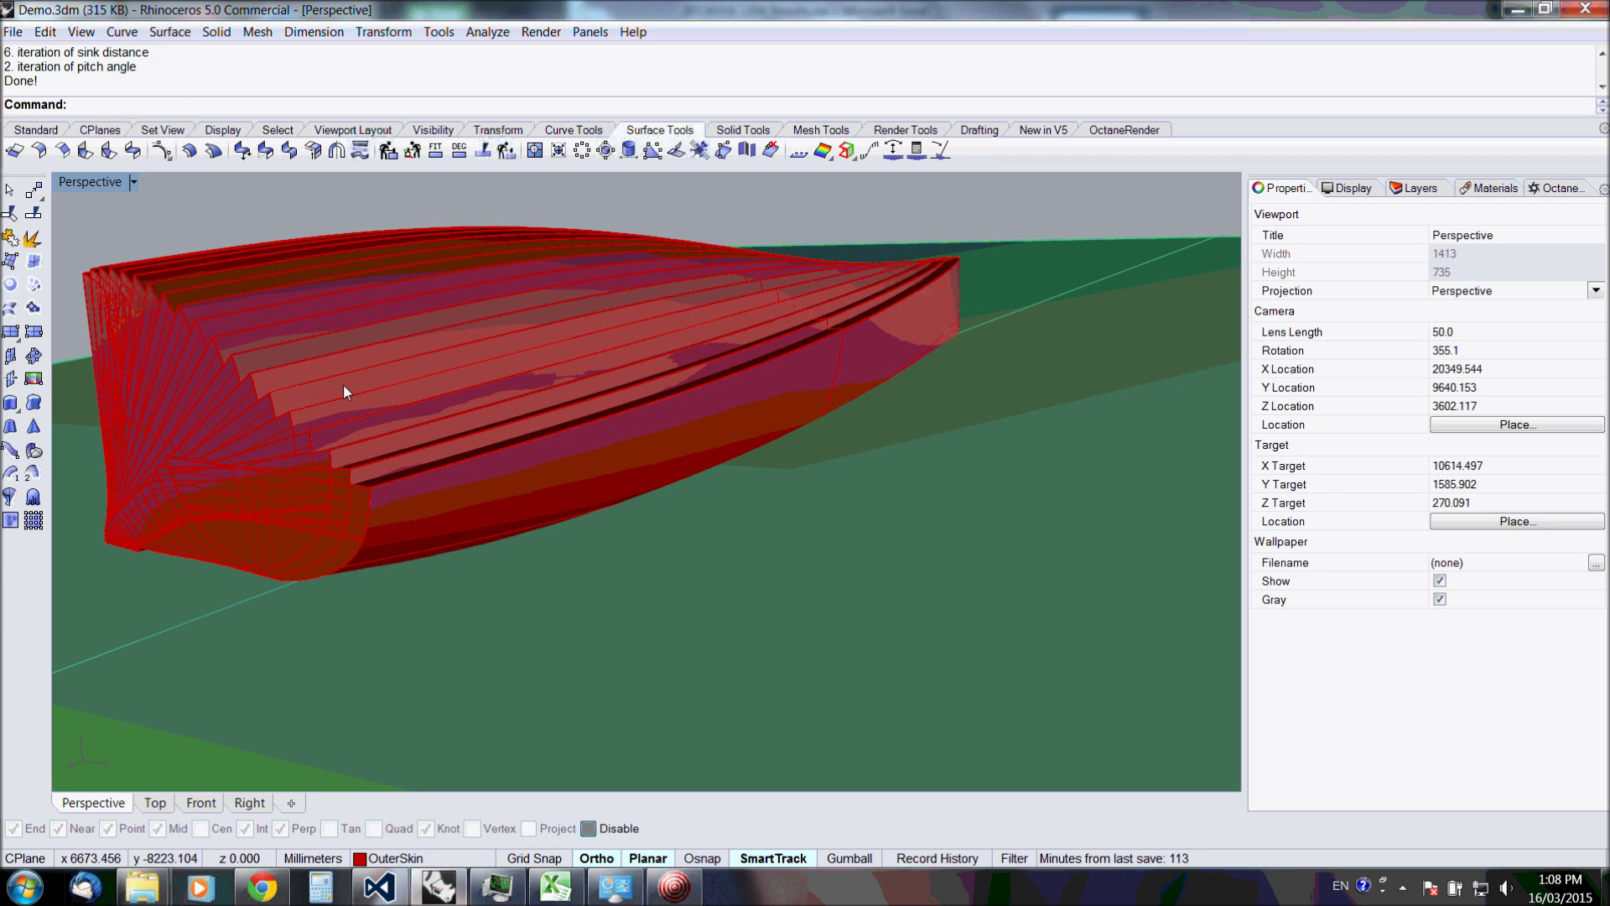
Check the hydrostatics of one of the heeled hull copies with waterline elevation 0, and dismiss the report
scroll(339, 328, down, 2)
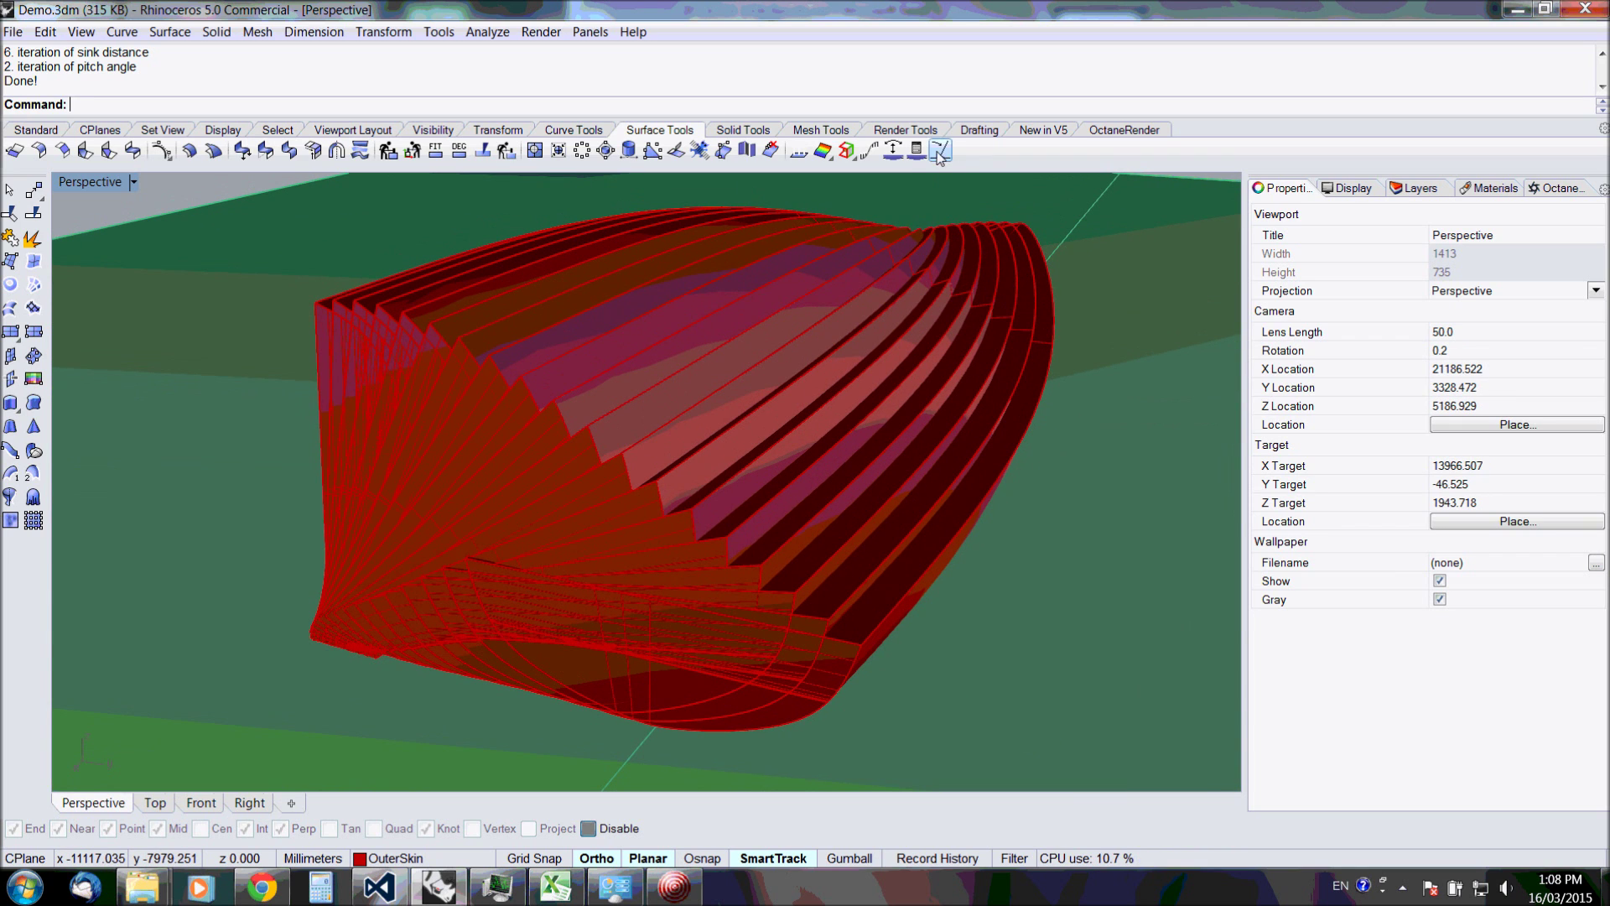
click(894, 156)
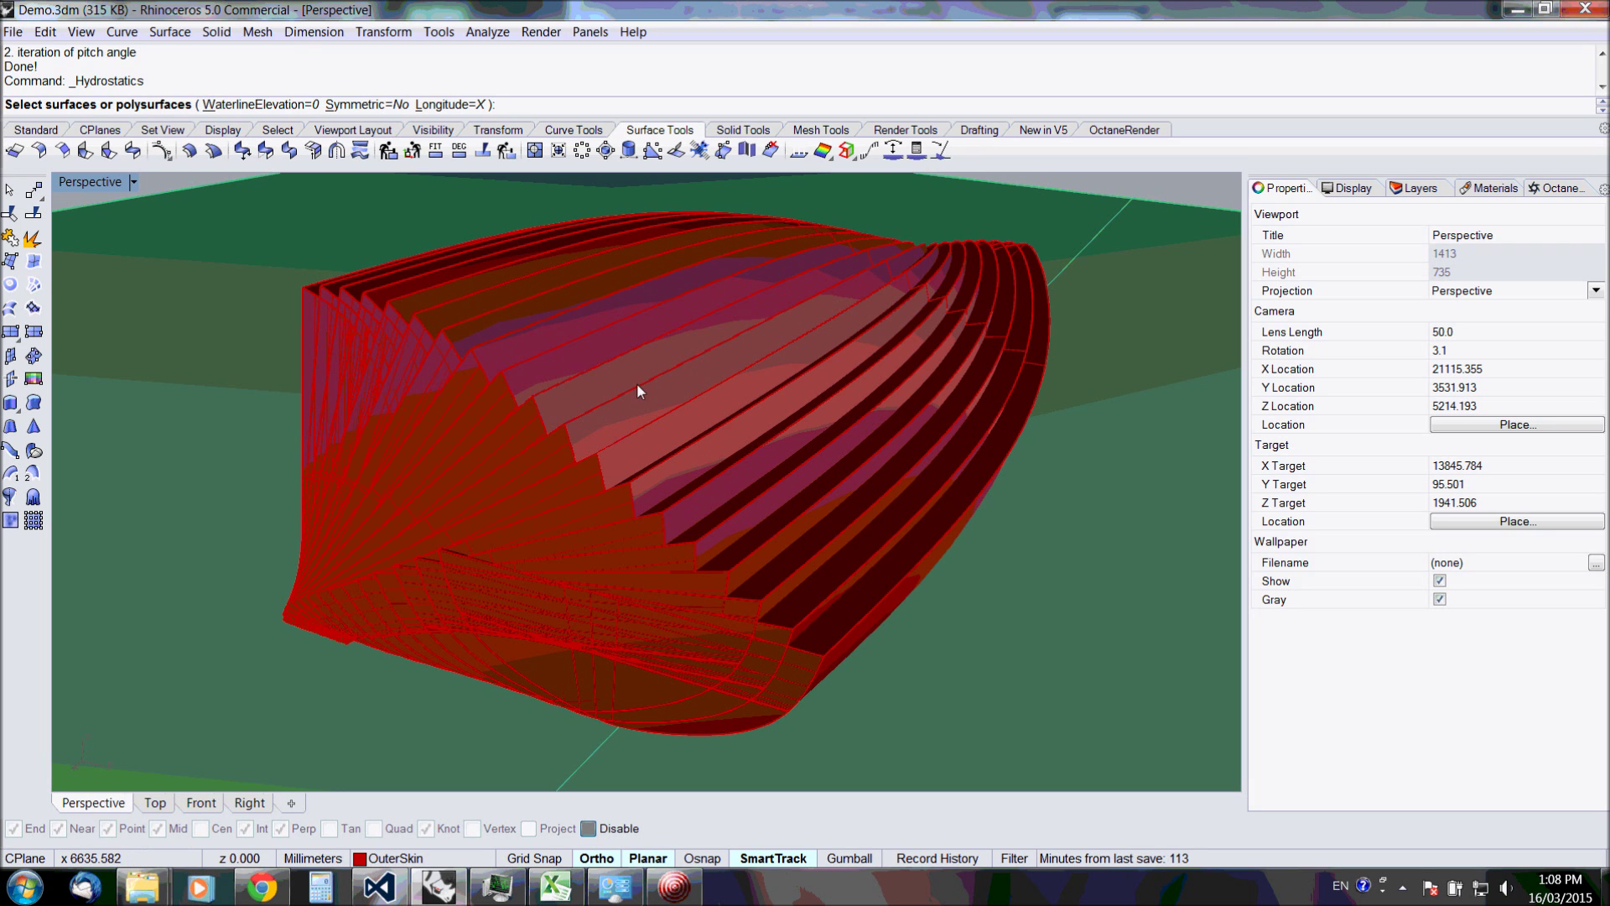
click(661, 385)
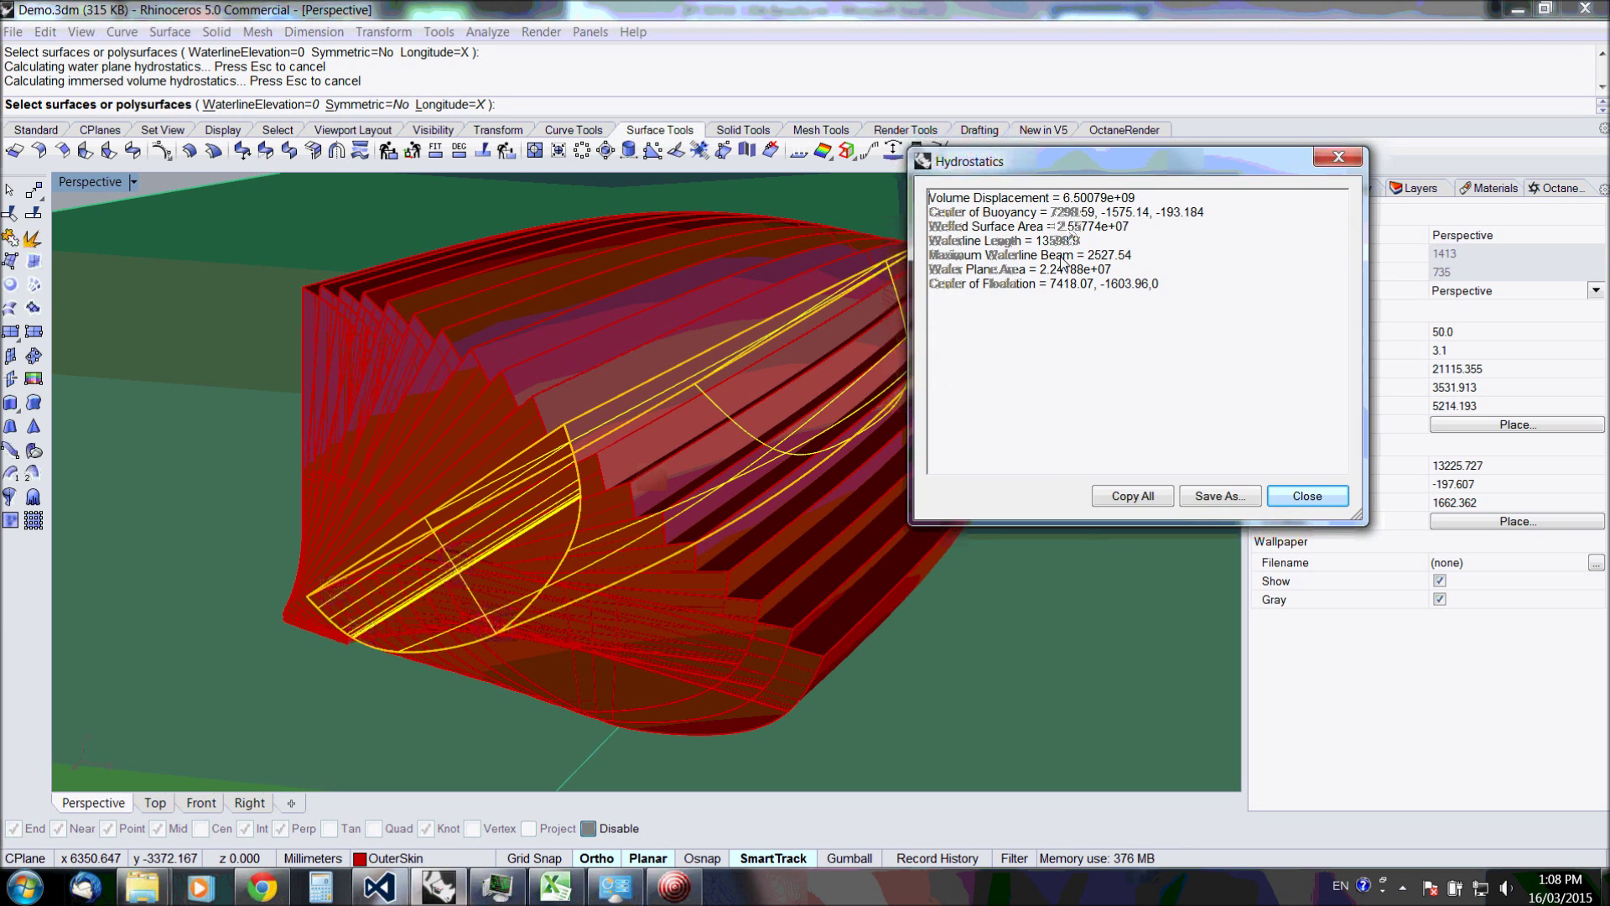
click(1292, 497)
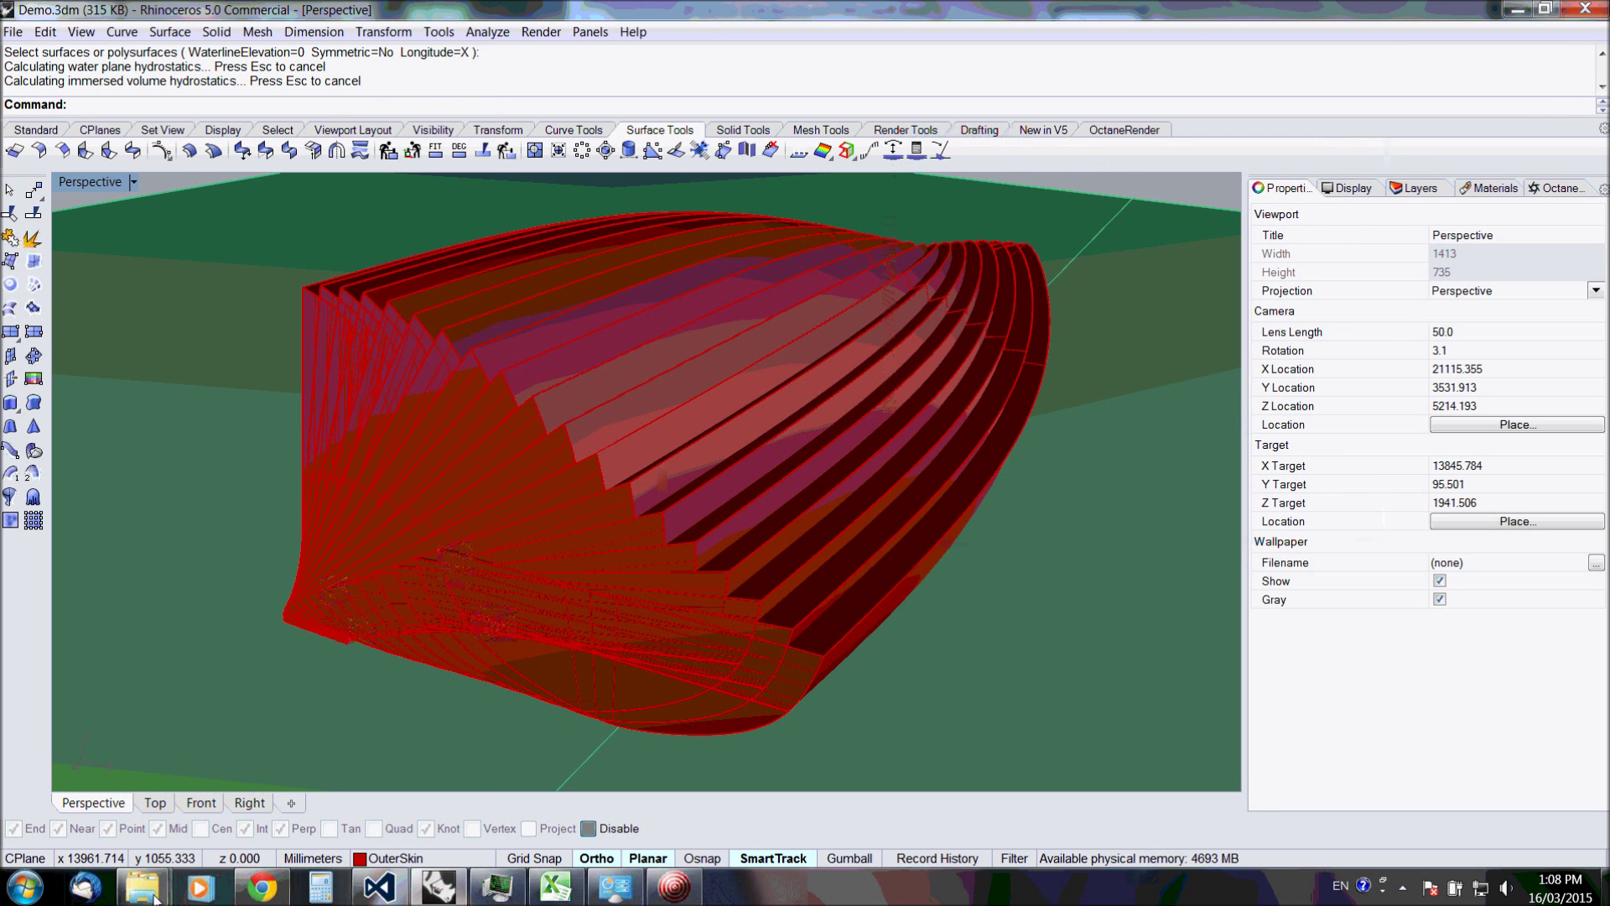
mouse_move(153, 890)
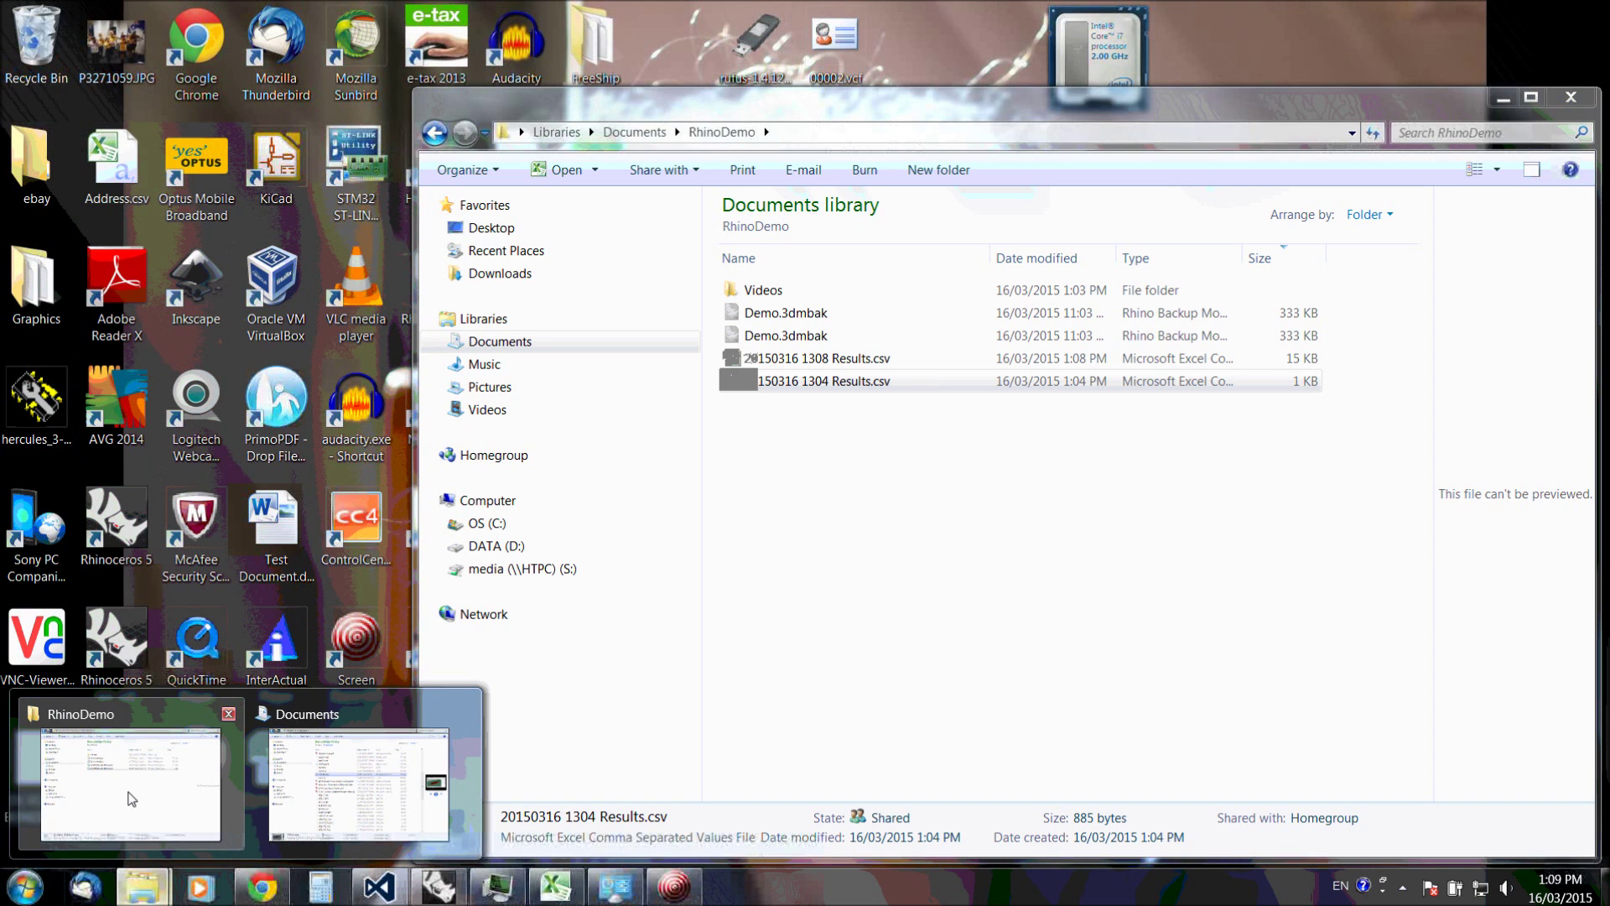
click(132, 799)
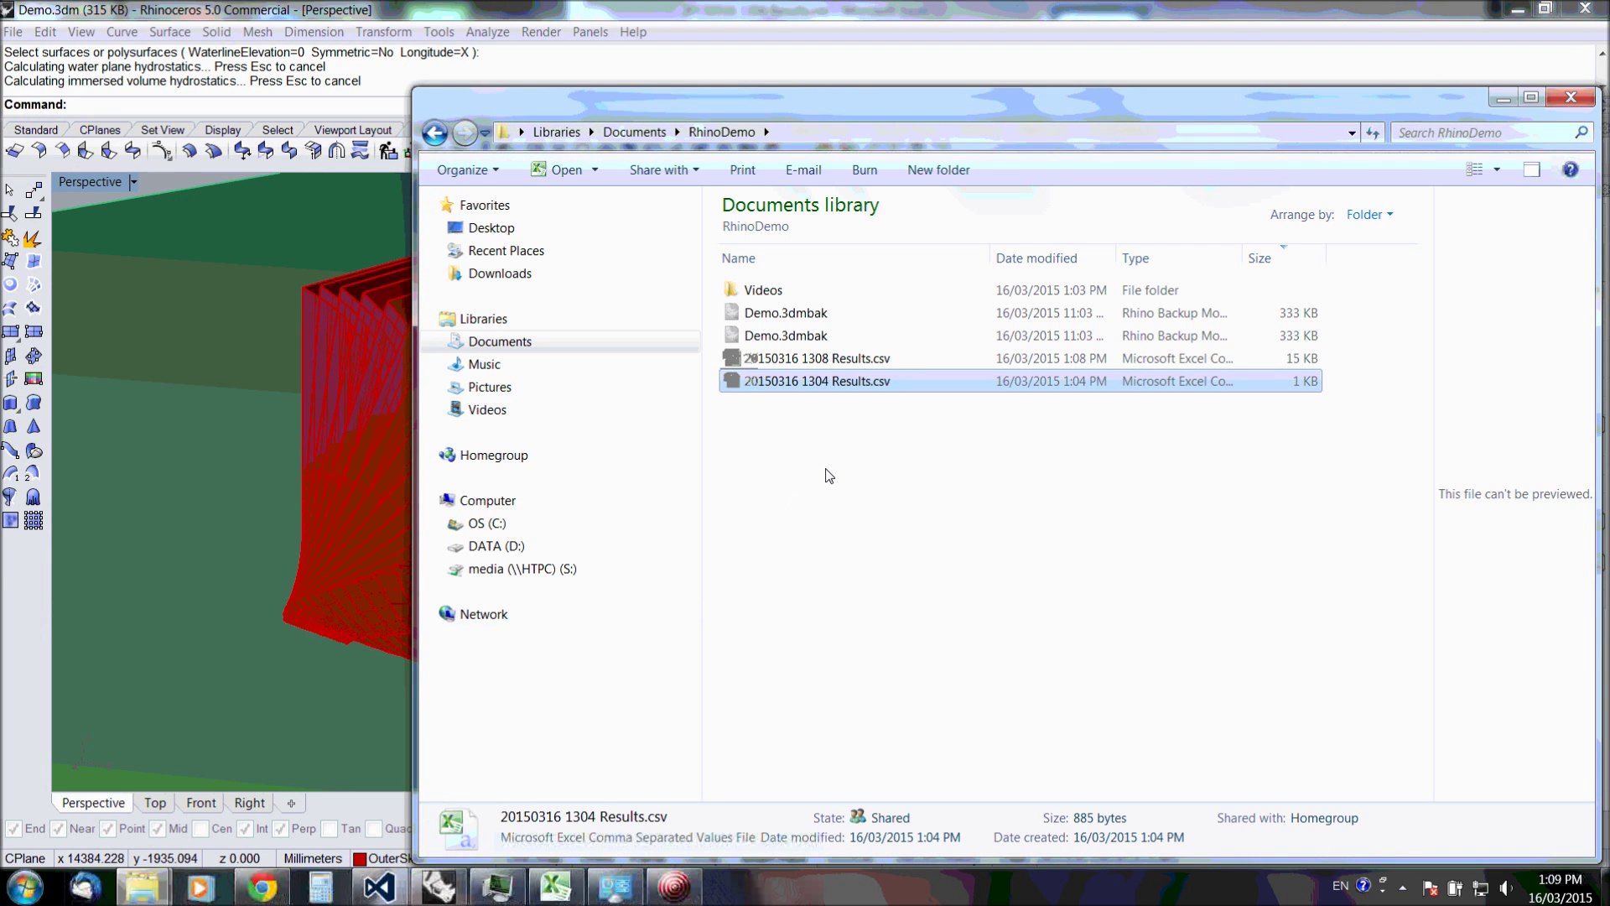
click(828, 476)
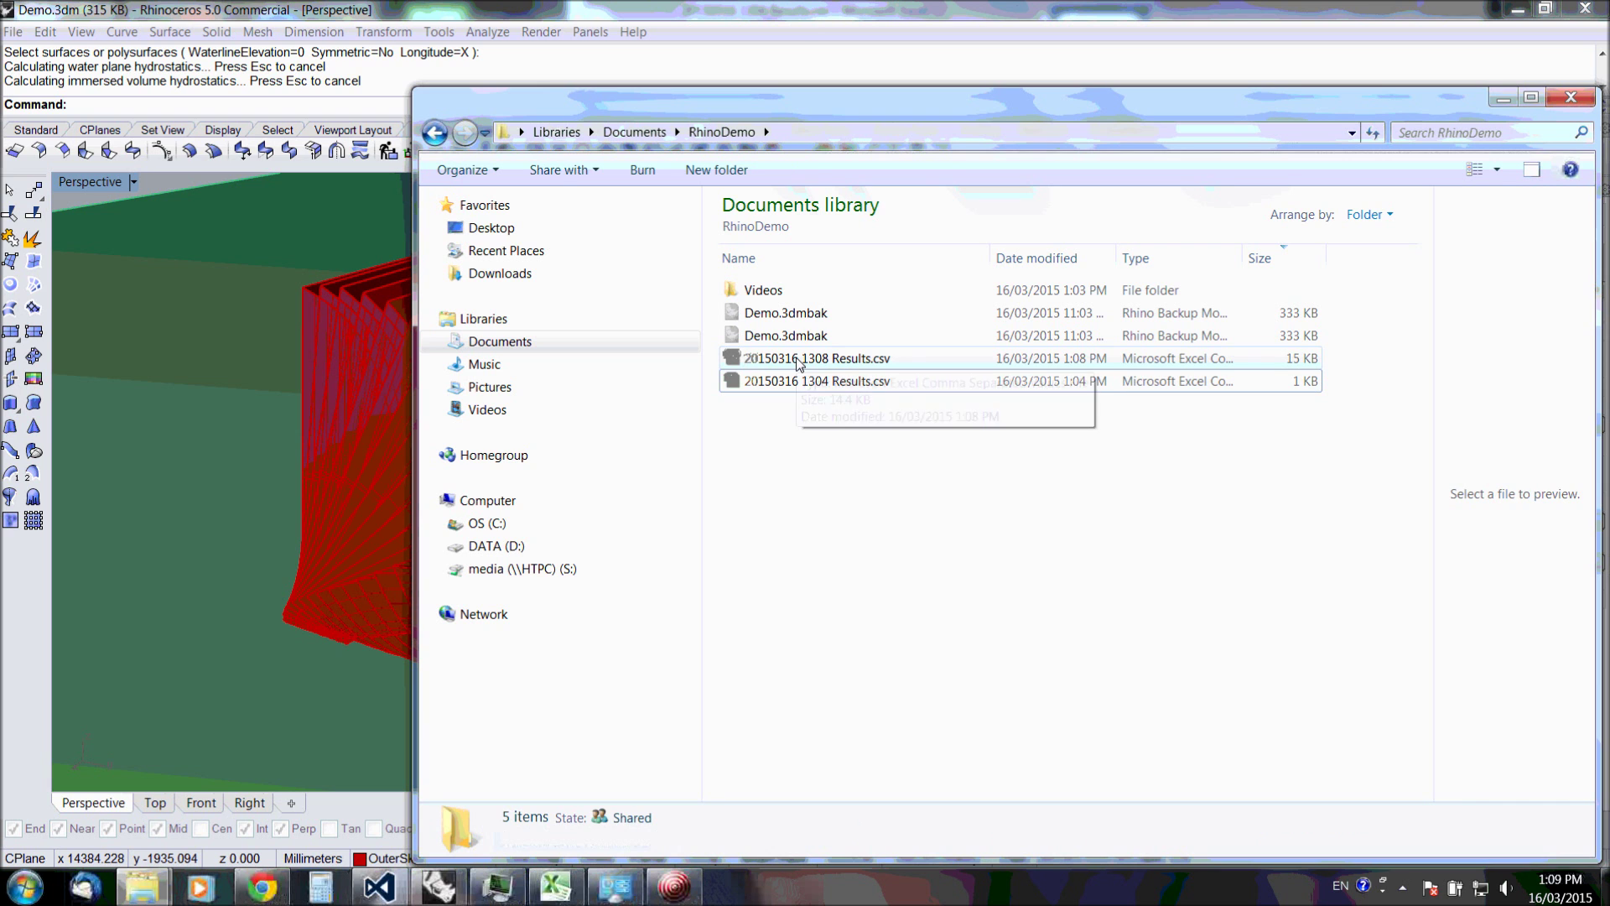
click(799, 362)
double_click(798, 362)
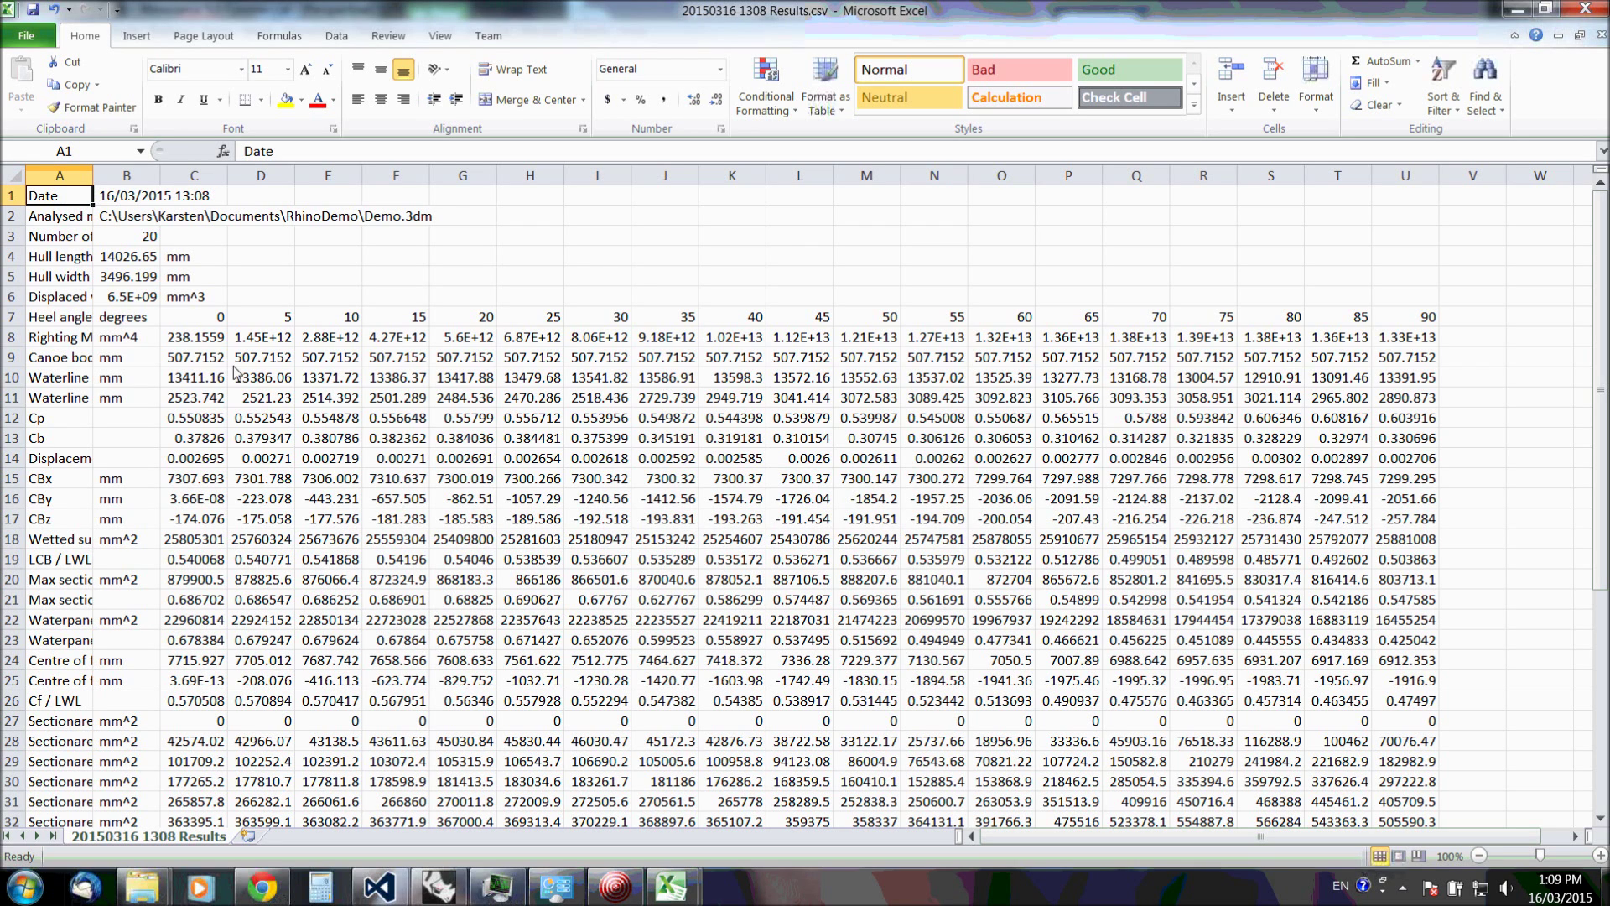
Insert a 2-D line chart of the righting moment values in C8:U8
drag(198, 339, 1413, 340)
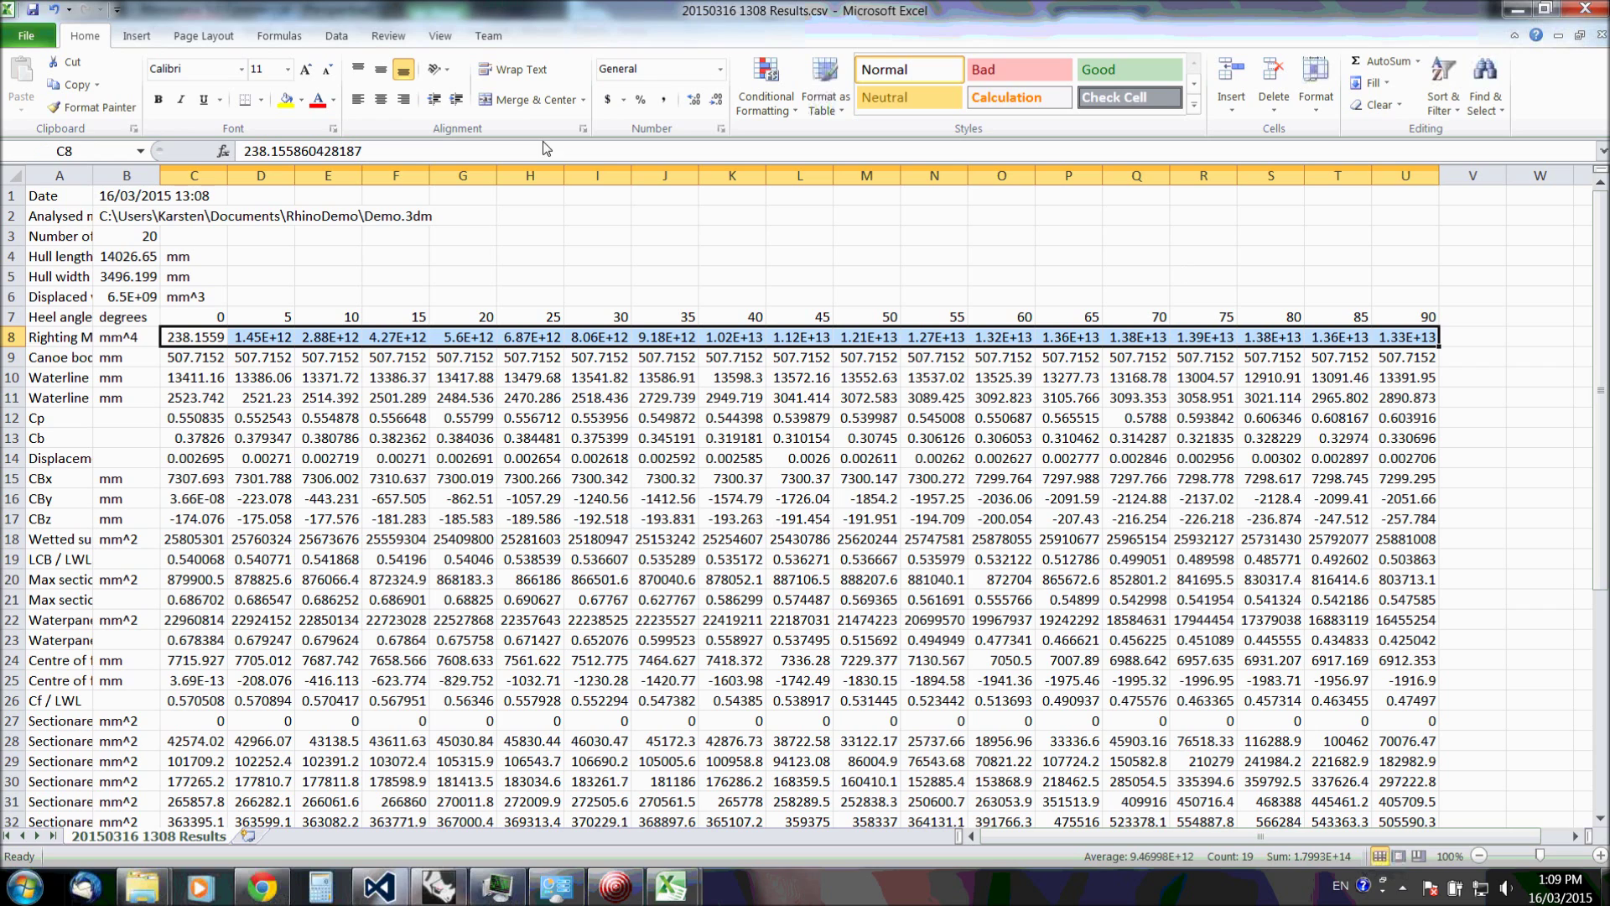
click(136, 36)
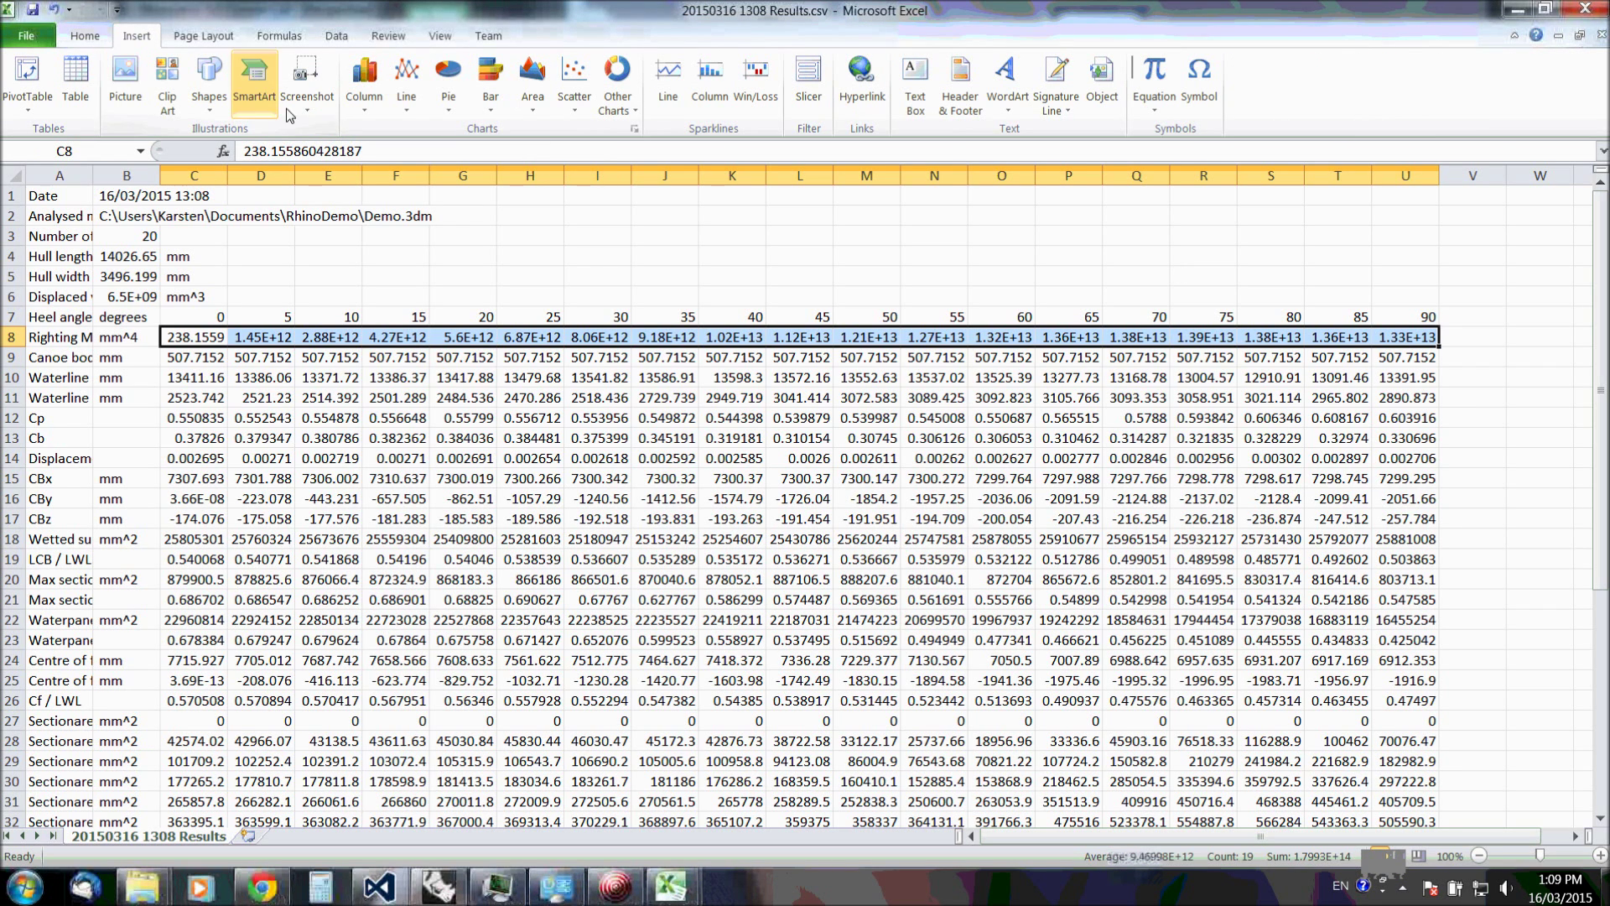
click(407, 82)
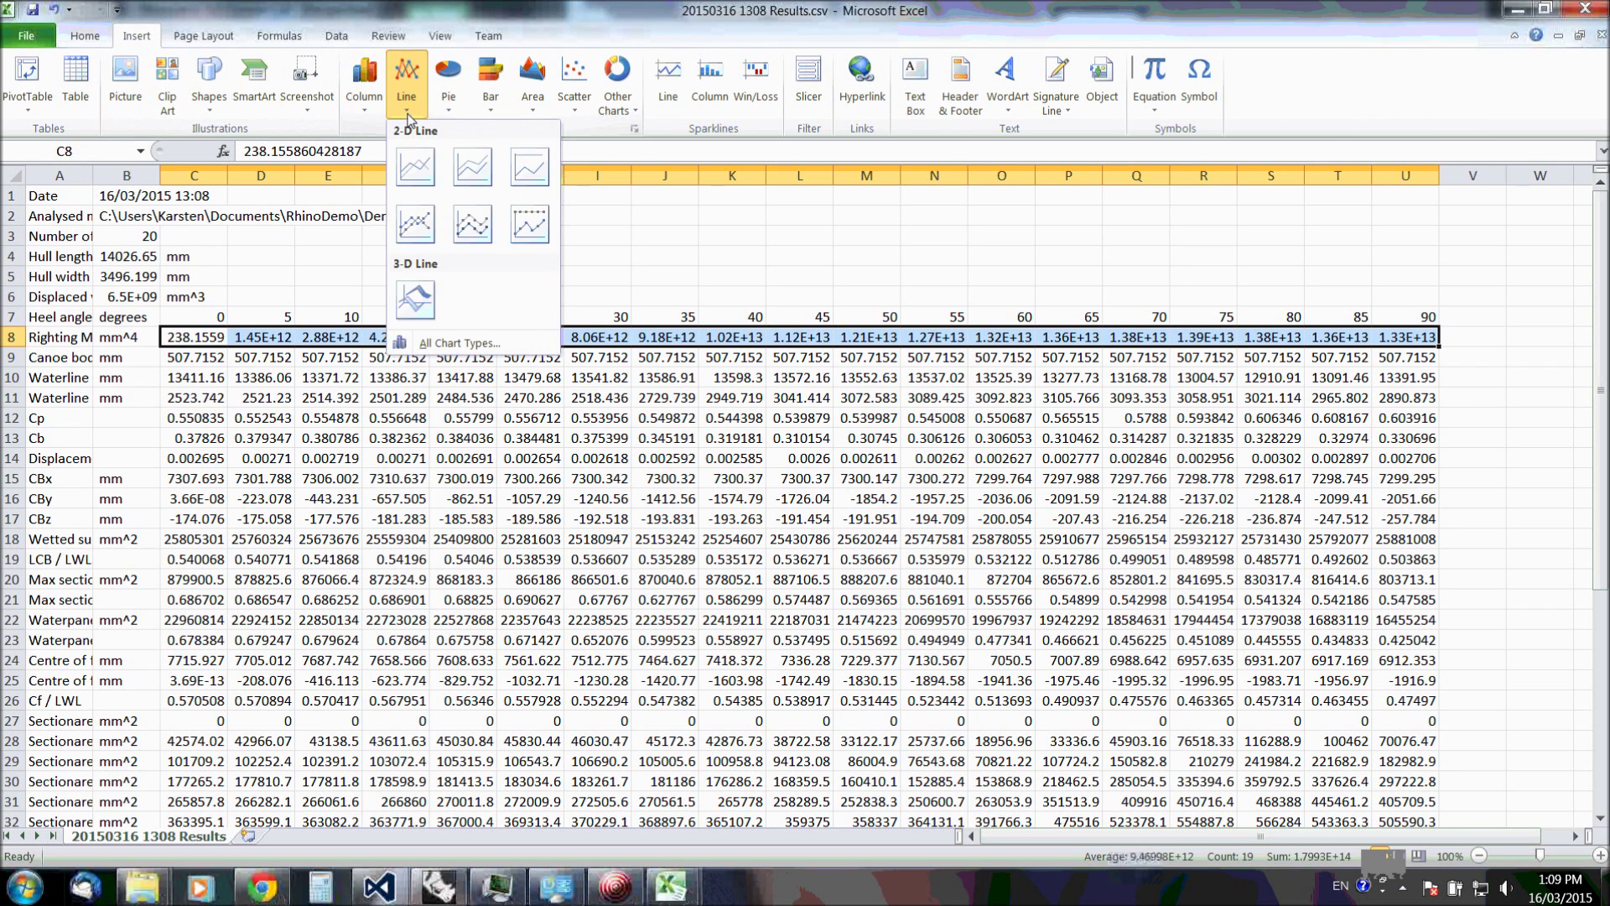
click(432, 172)
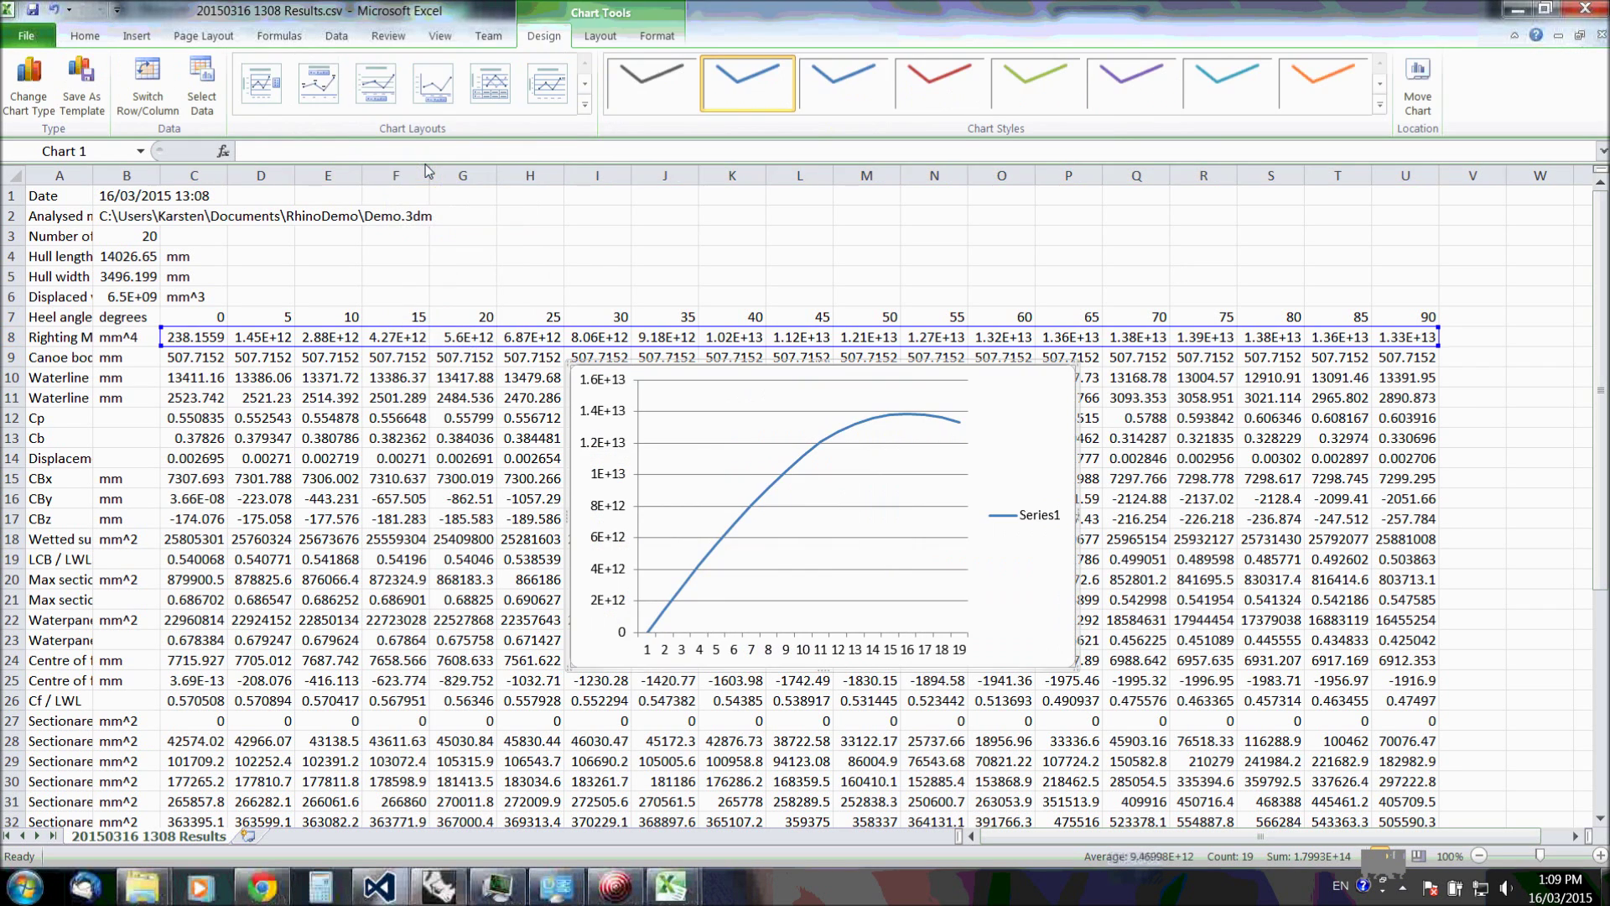
Delete the righting moment chart without changing its chart area format
double_click(1030, 384)
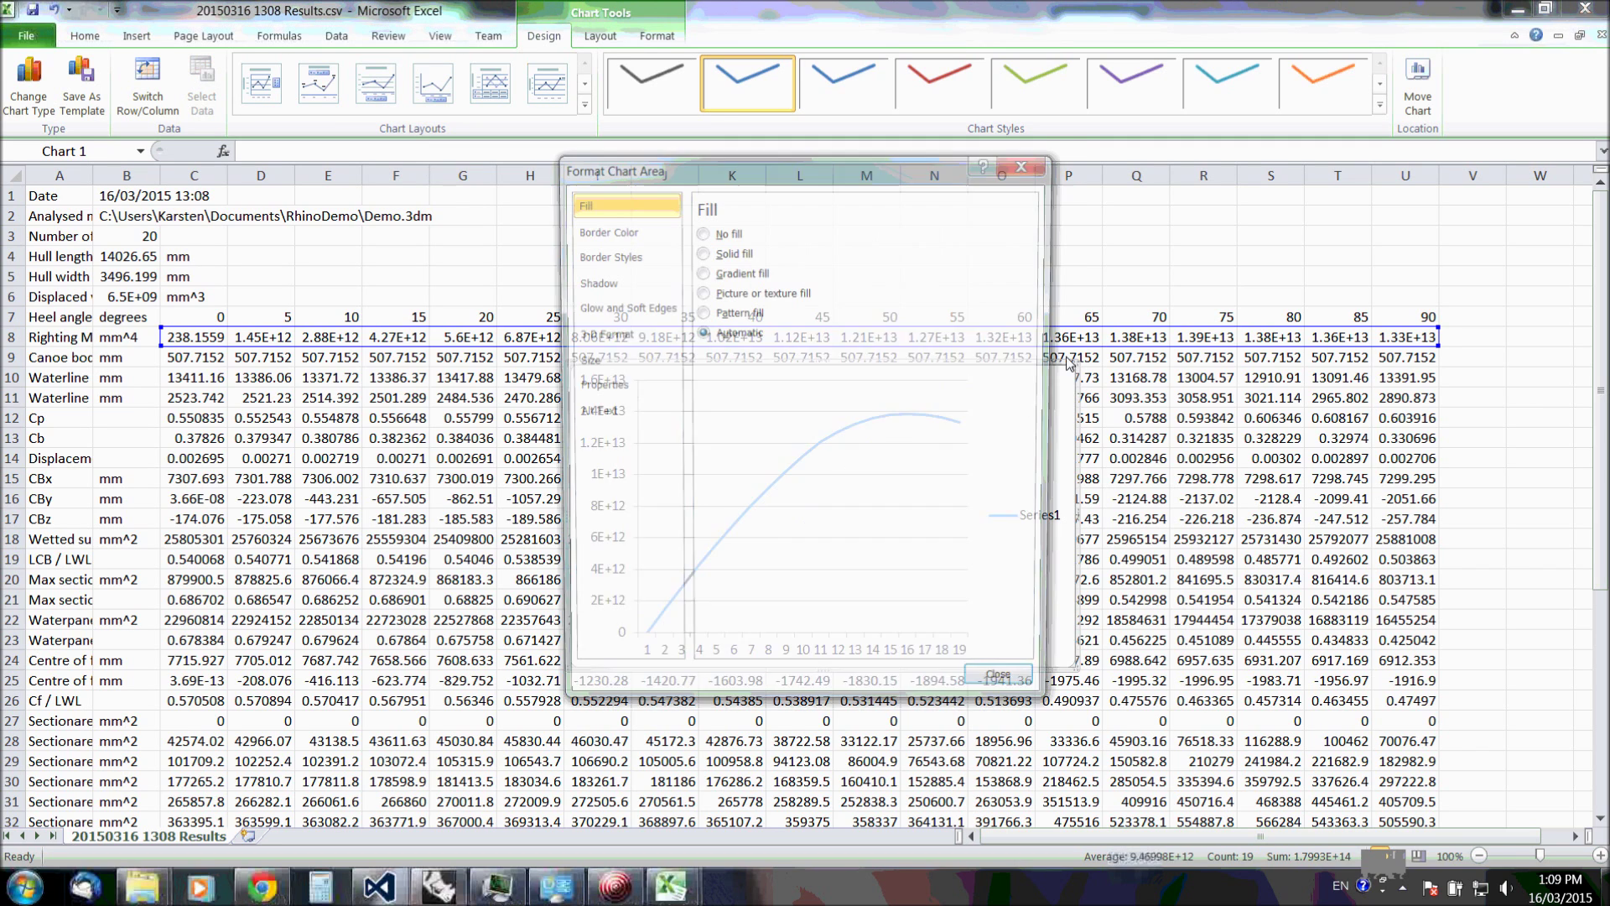
click(1027, 162)
key(Delete)
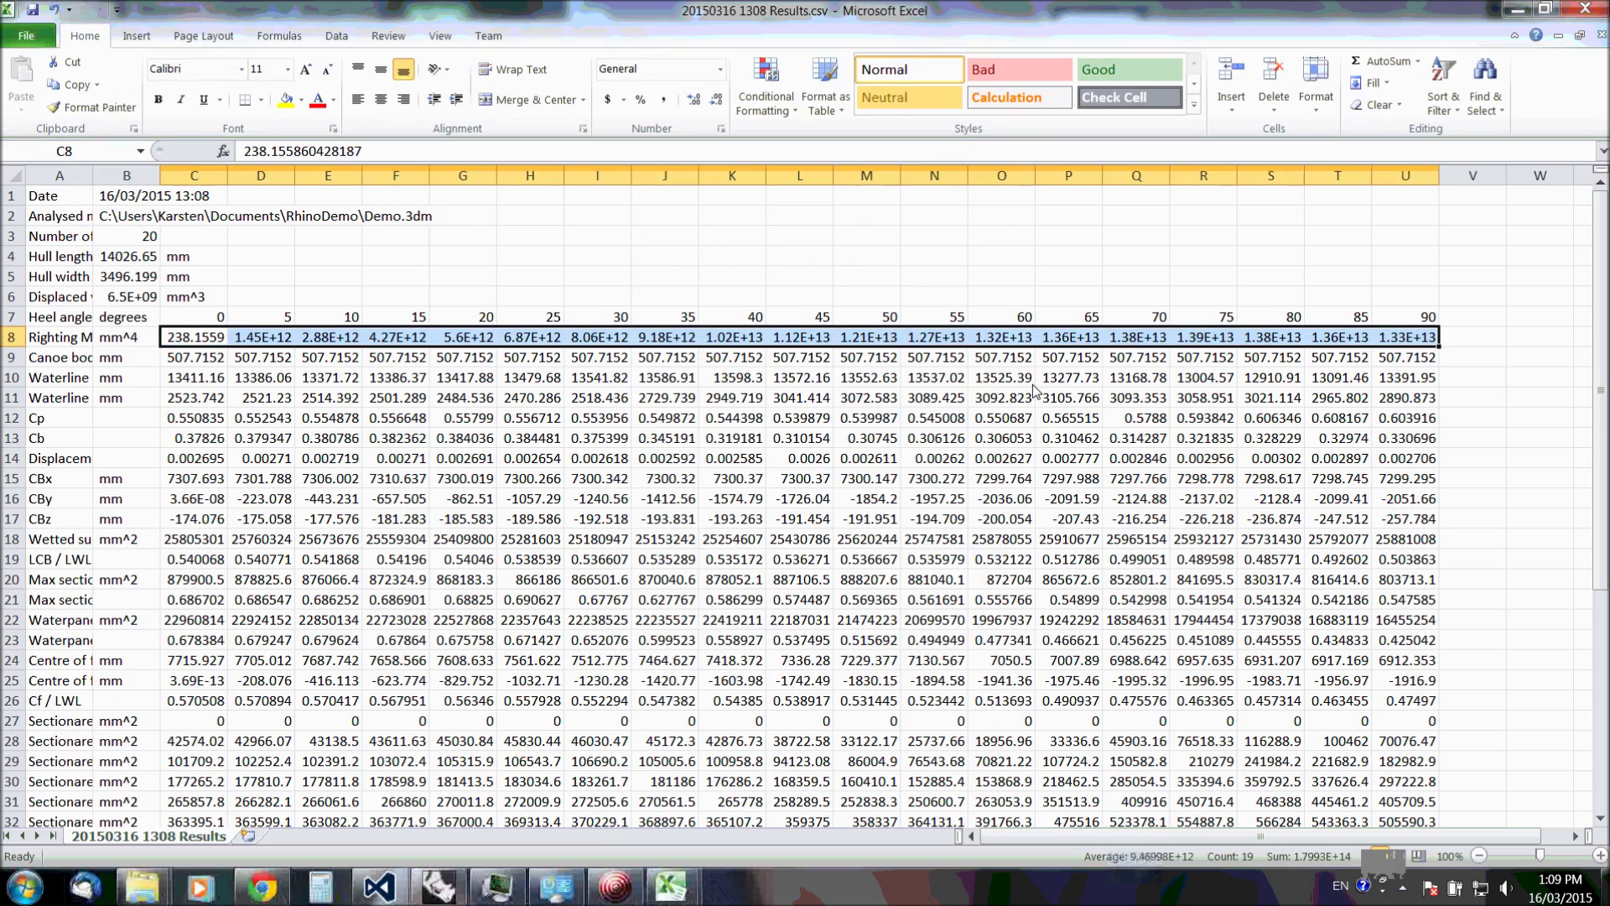
Insert a 2-D line chart of the section areas at 45 degrees heel in L27:L48
scroll(825, 476, down, 3)
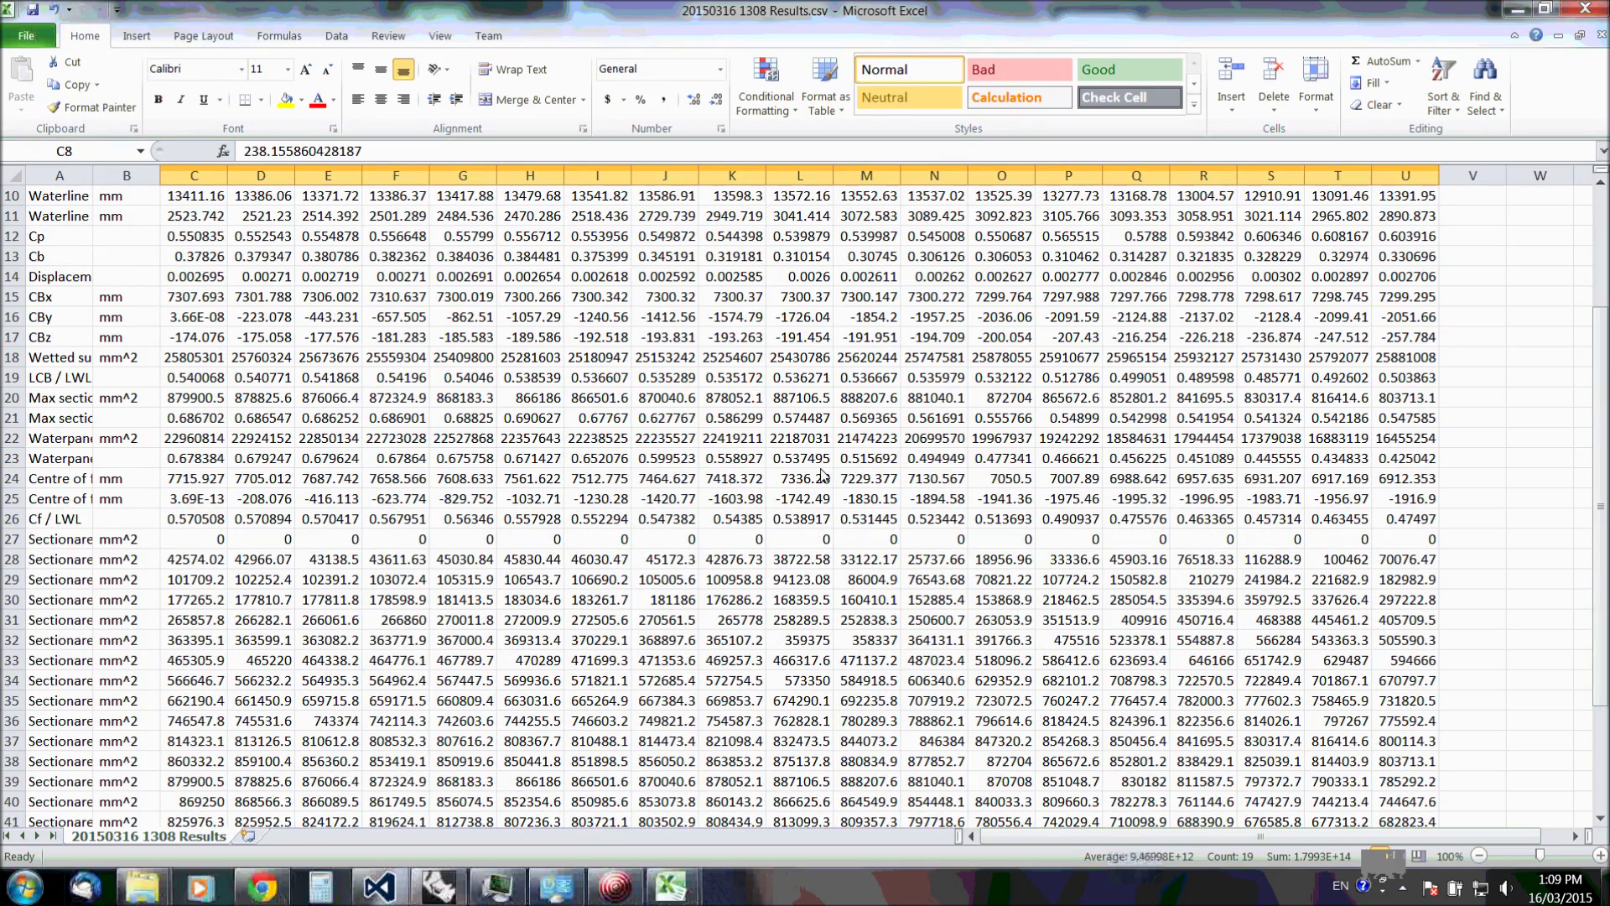
drag(814, 544, 804, 787)
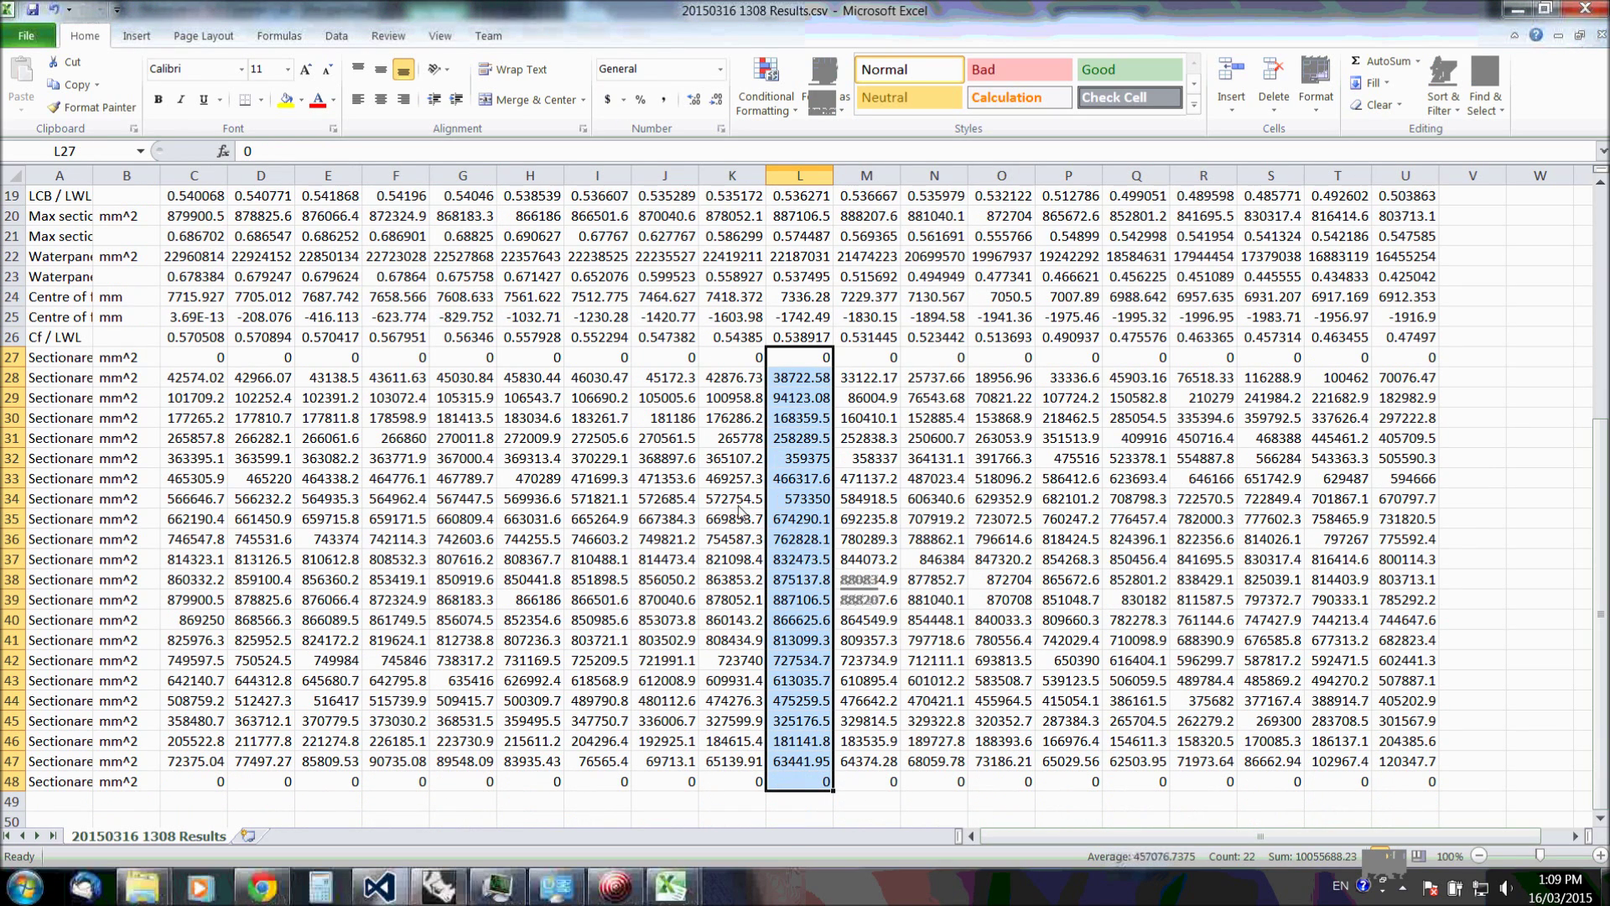
click(135, 37)
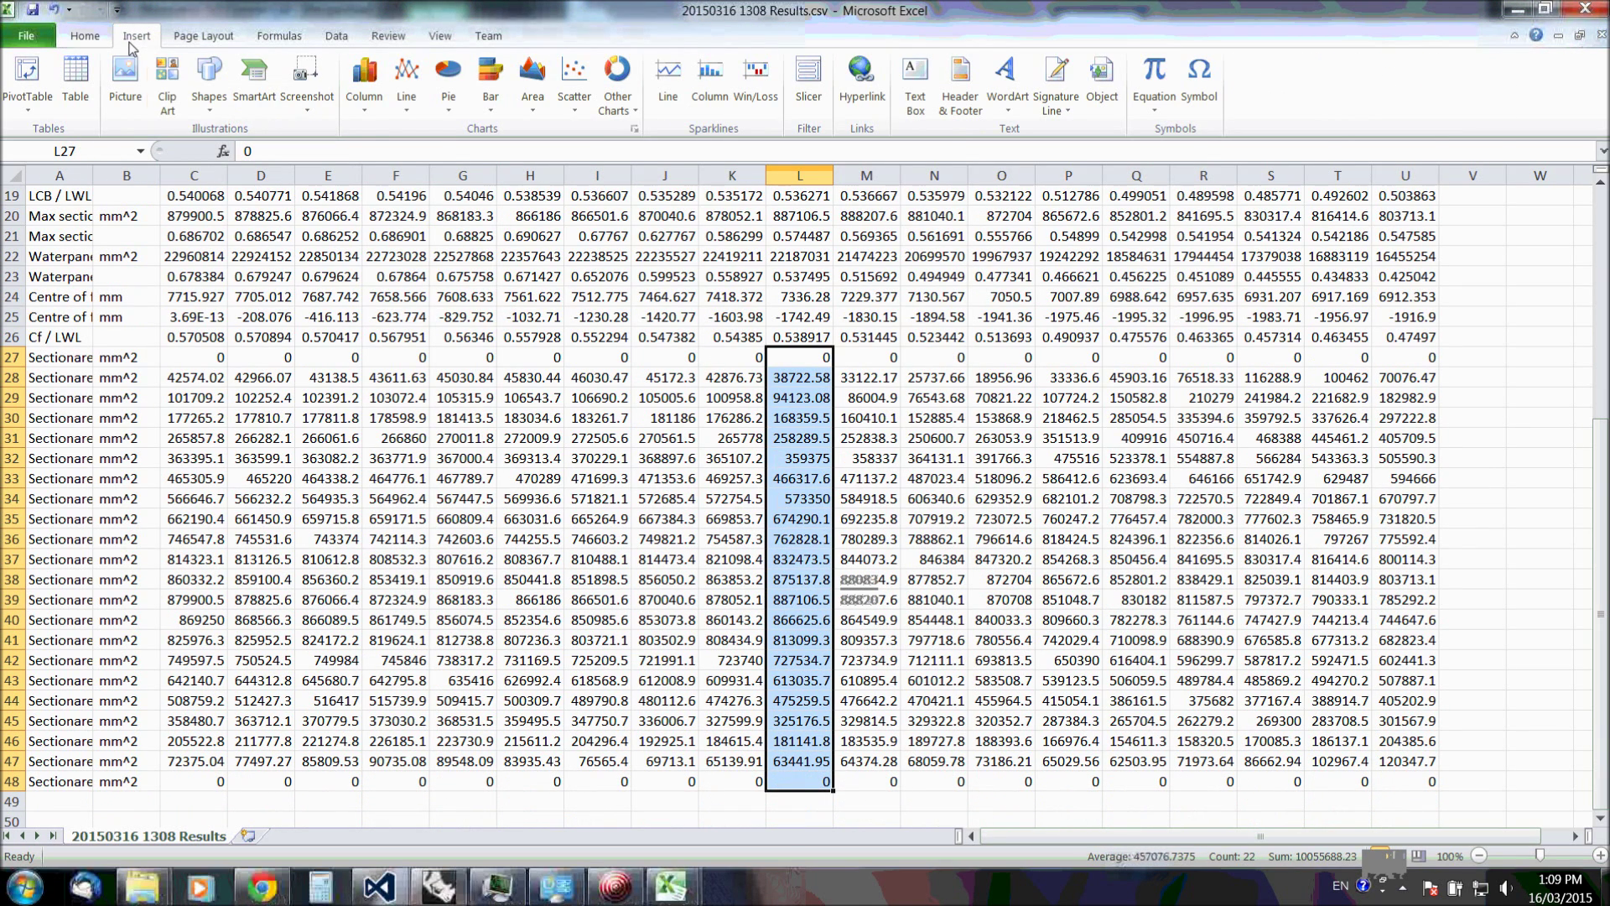
click(407, 75)
click(412, 166)
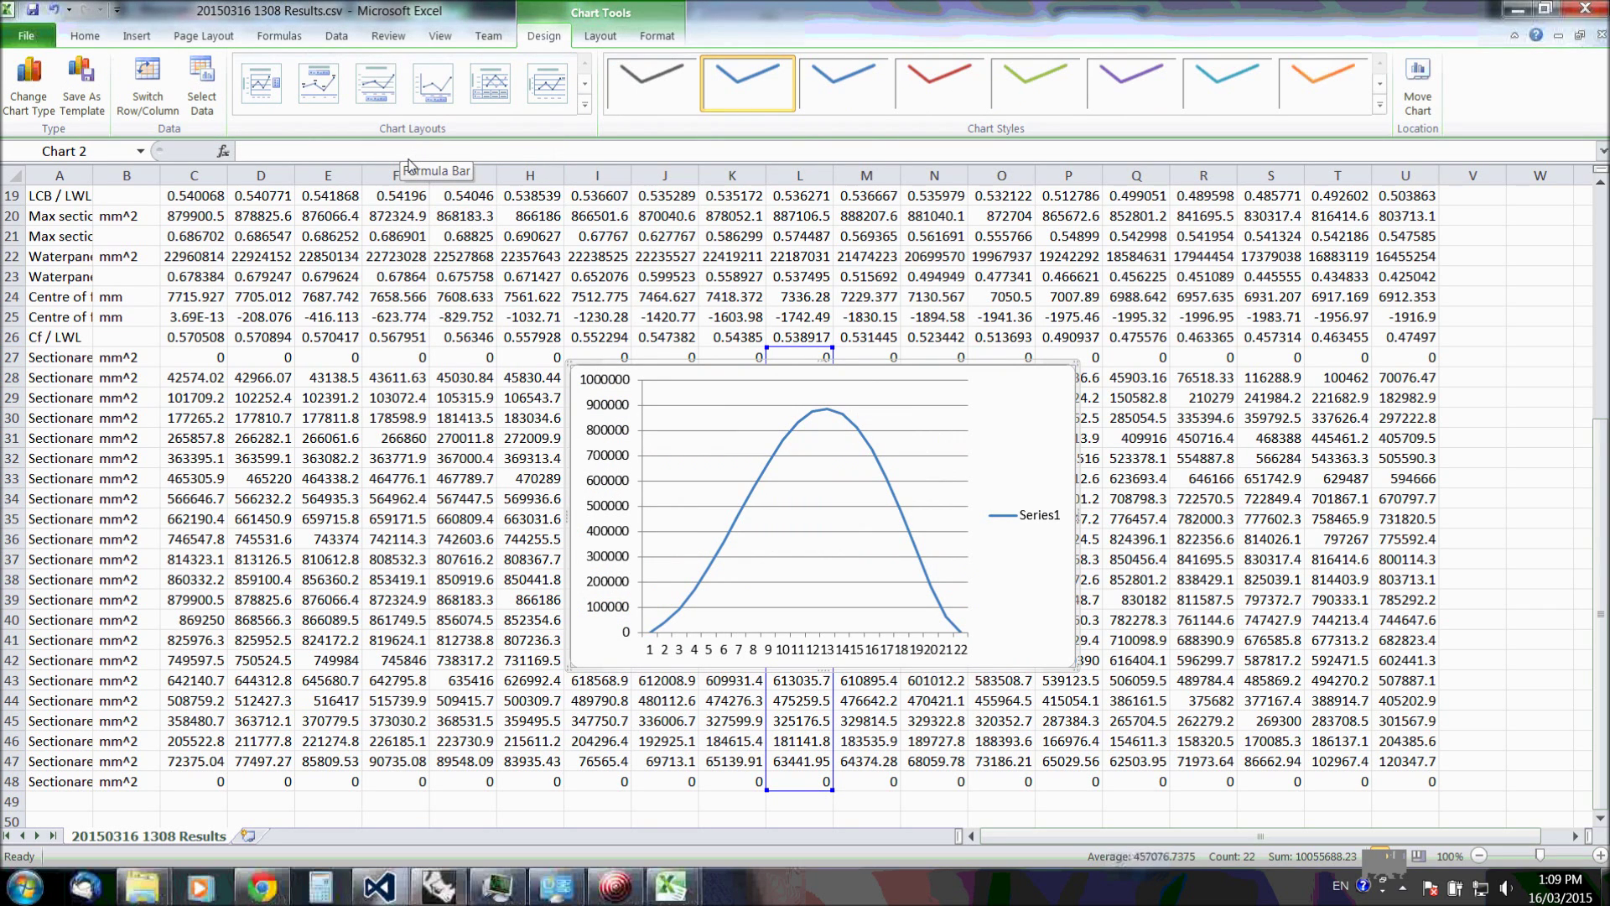
Look over the section area chart and delete it from the sheet
scroll(1053, 381, up, 6)
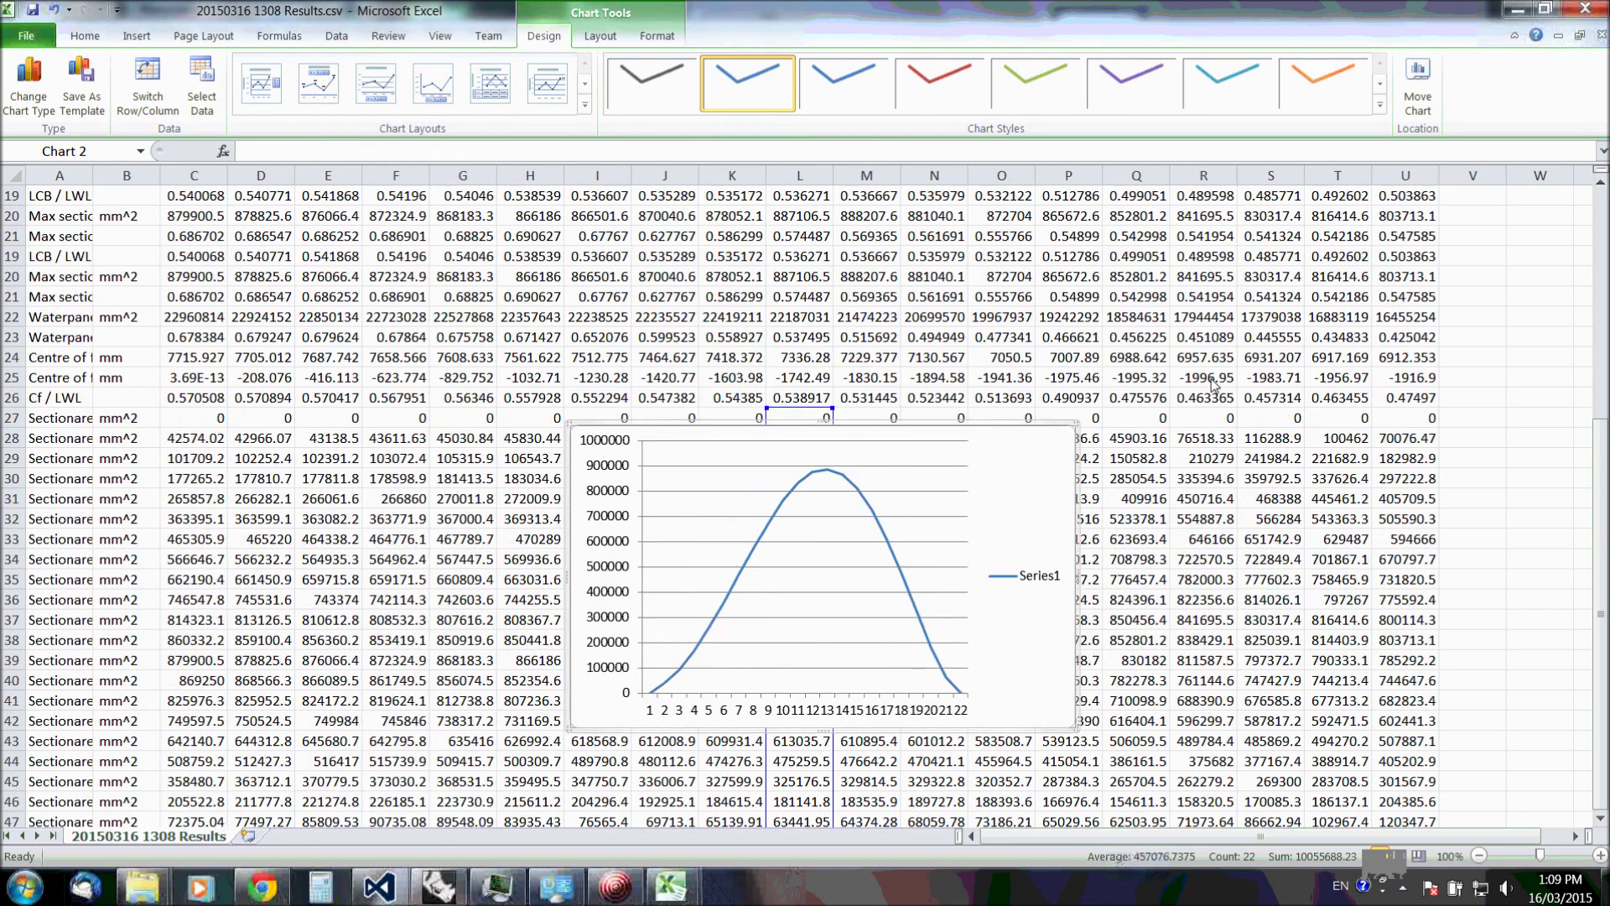
scroll(1211, 385, down, 5)
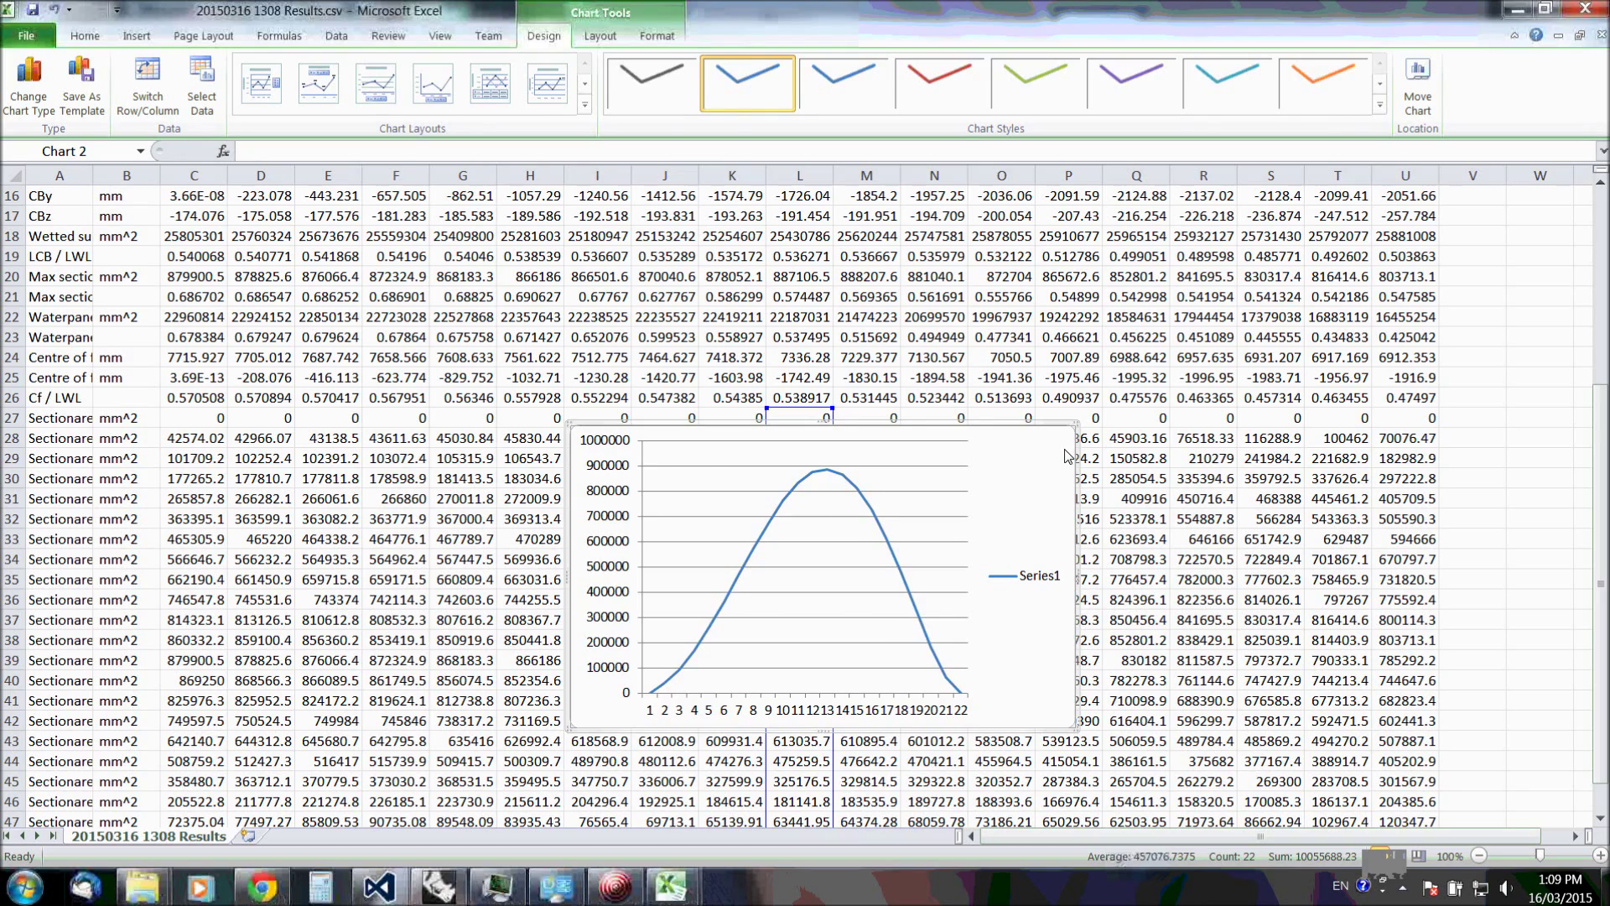
key(Delete)
click(929, 419)
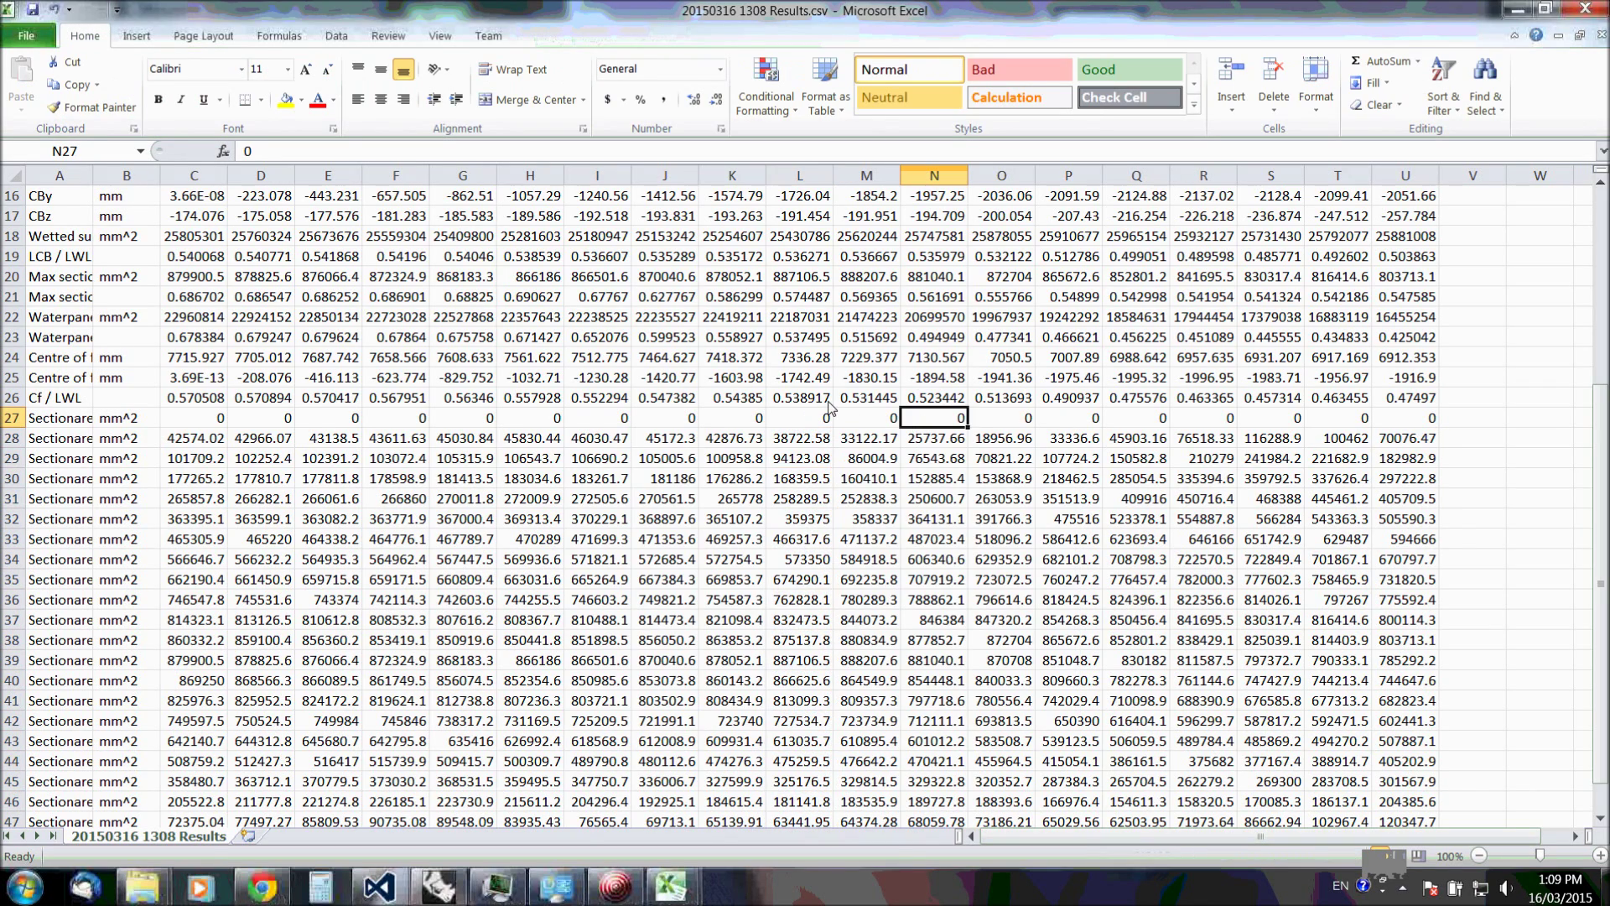
Fit column A to its labels and insert a 2-D line chart of the wetted surface area values in C18:U18
scroll(828, 409, up, 1)
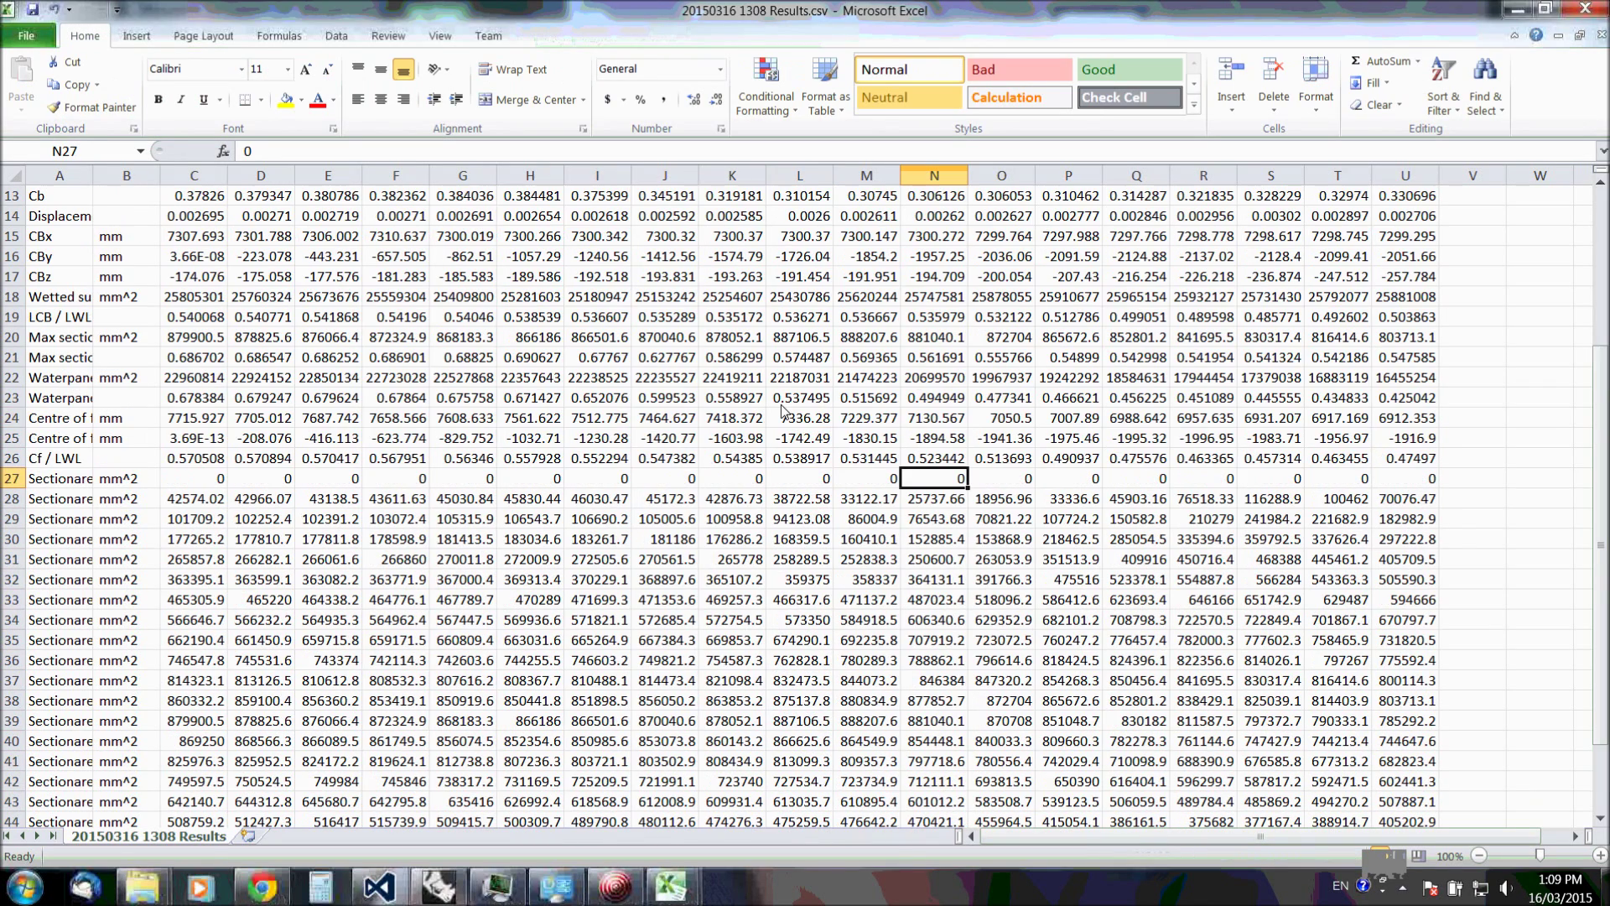
double_click(93, 175)
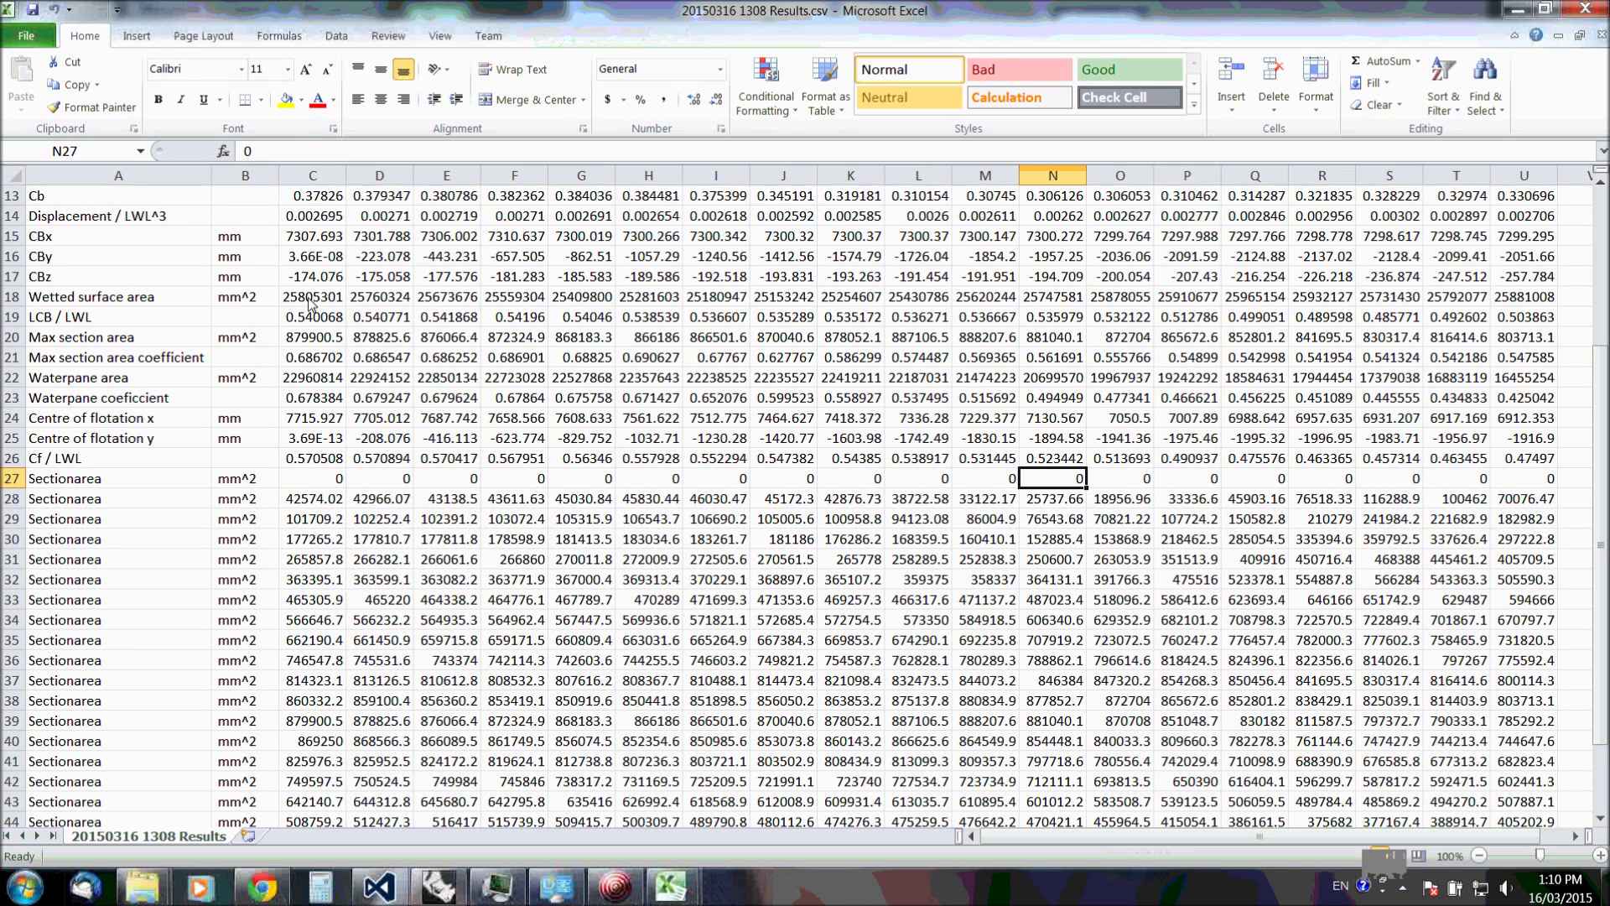
drag(313, 300, 1522, 297)
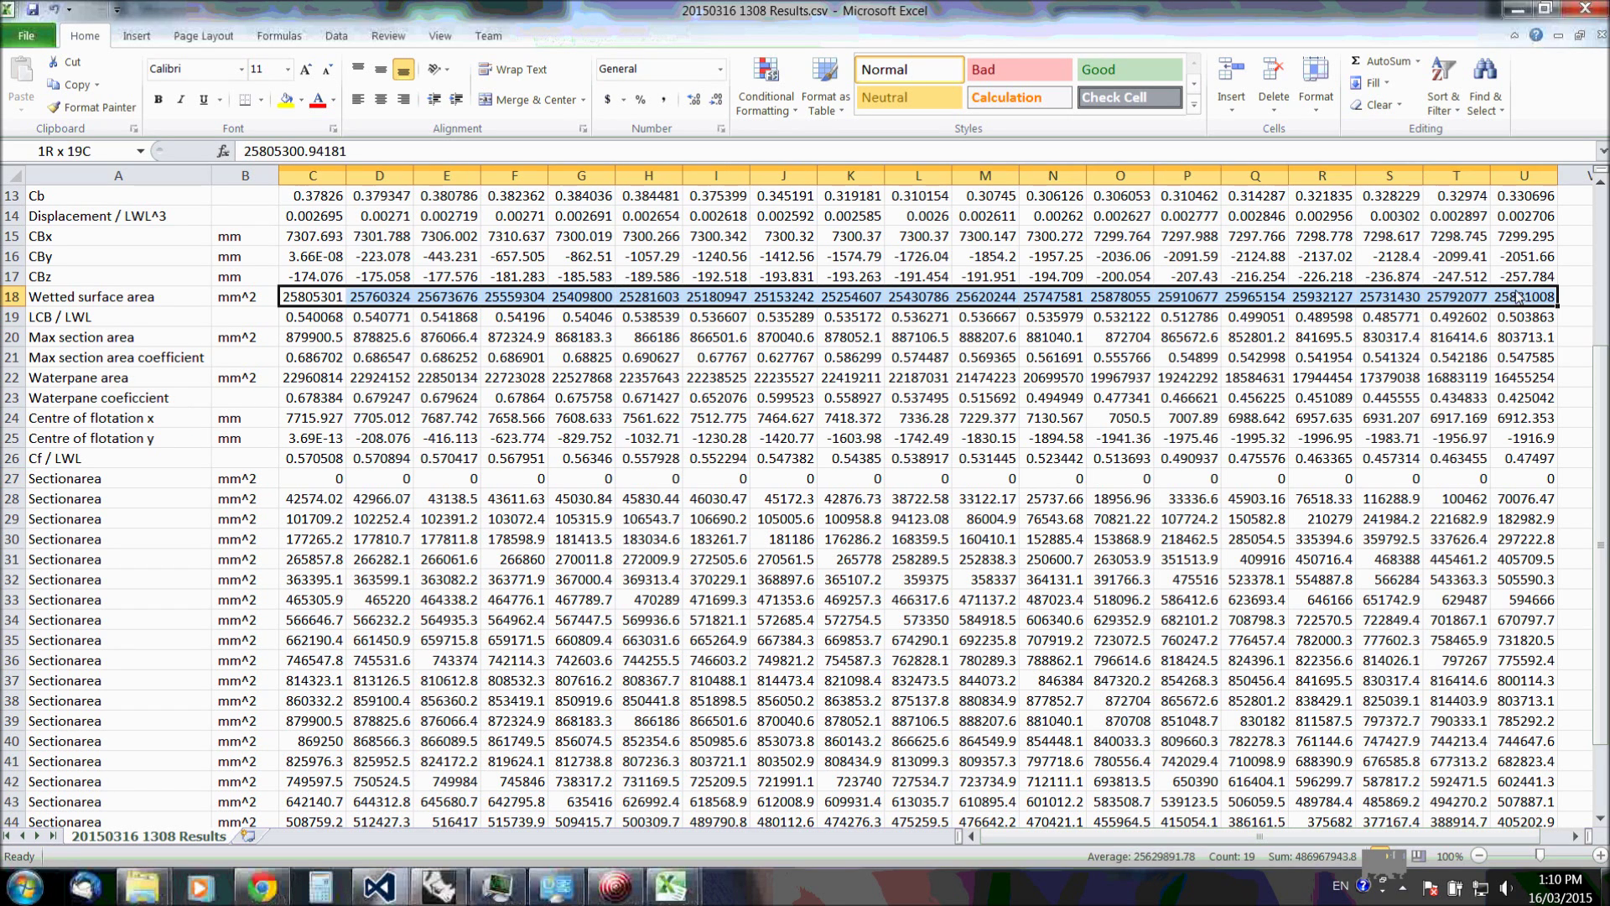
click(144, 37)
click(408, 105)
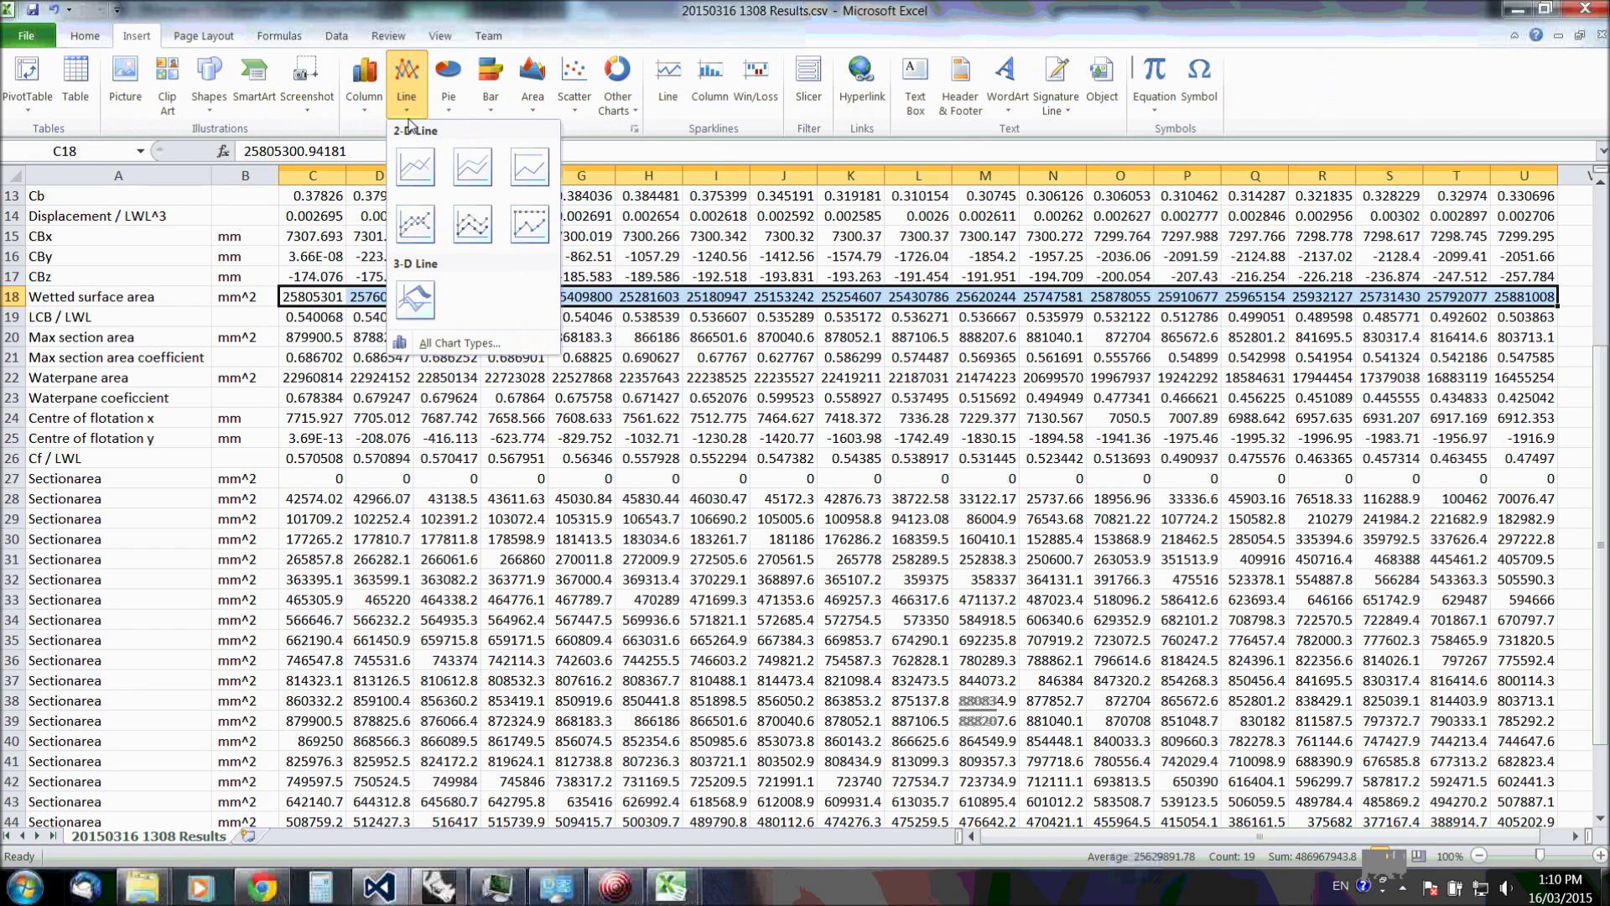
click(416, 177)
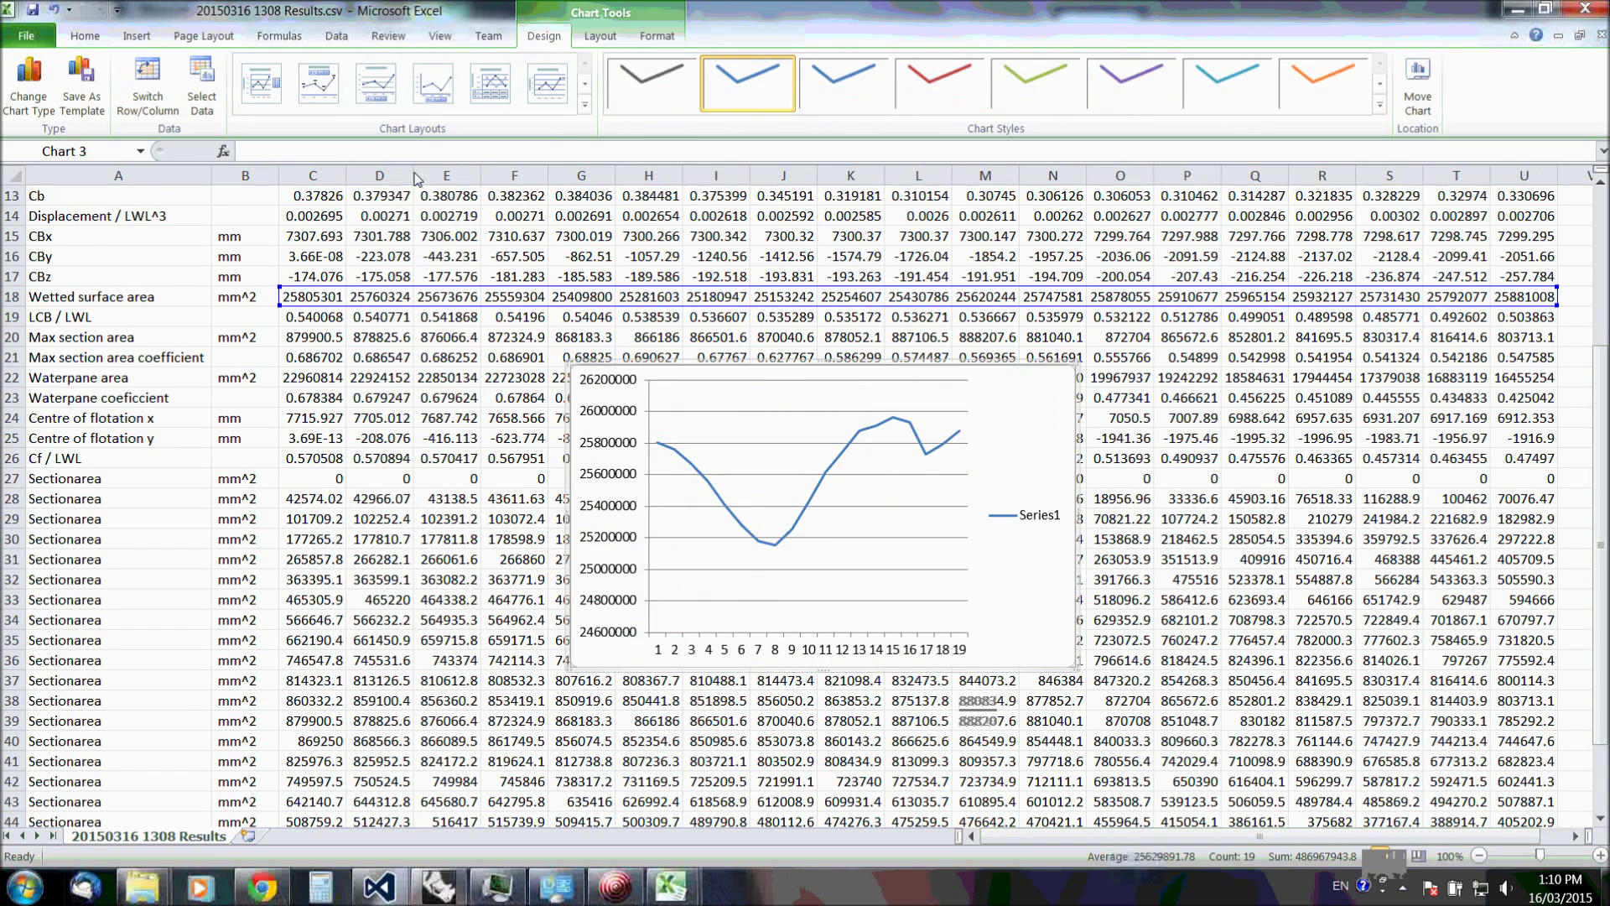
click(777, 550)
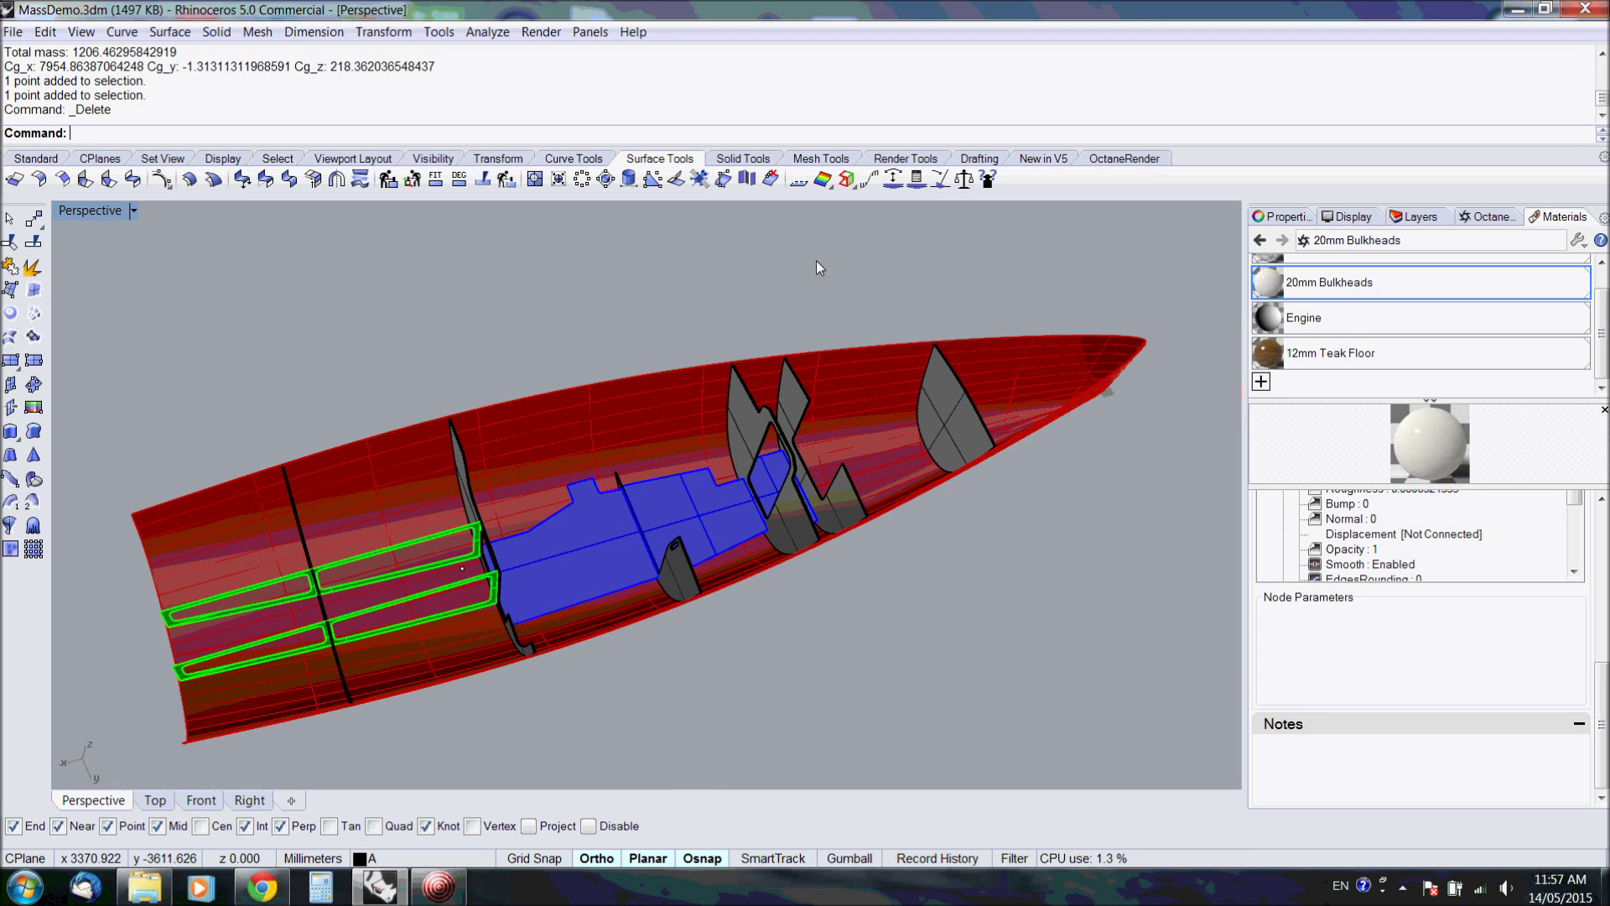
Examine the interior of the MassDemo hull from several angles, moving in on the bulkheads beside the sole
key(Down)
key(Down)
key(Down)
key(Down)
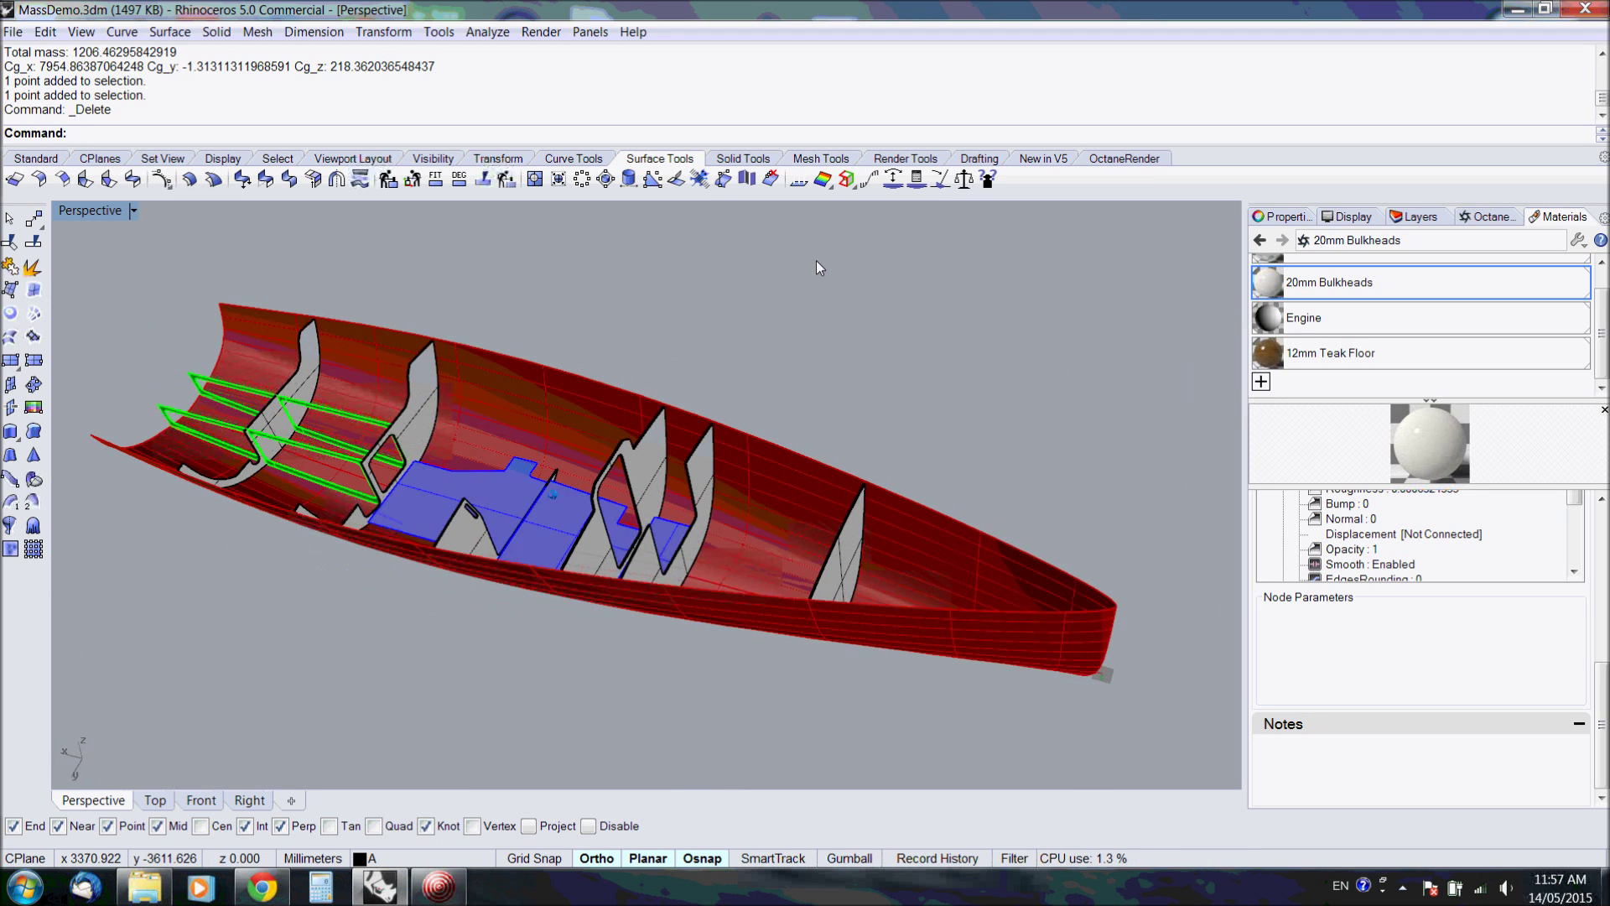
key(Down)
key(Down)
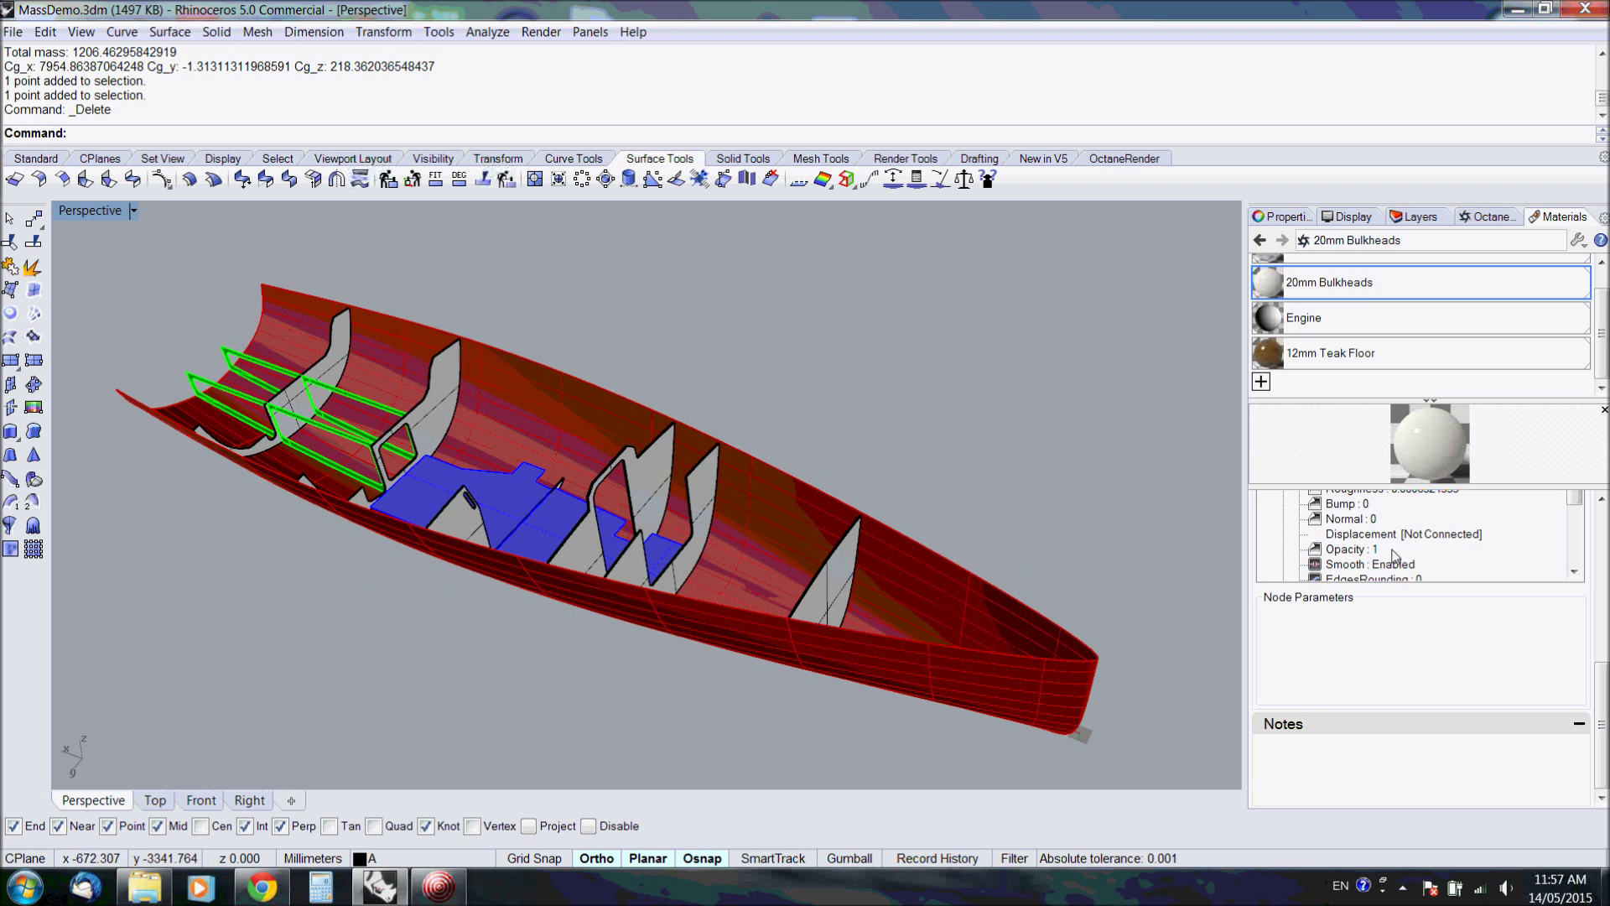
key(Page_Up)
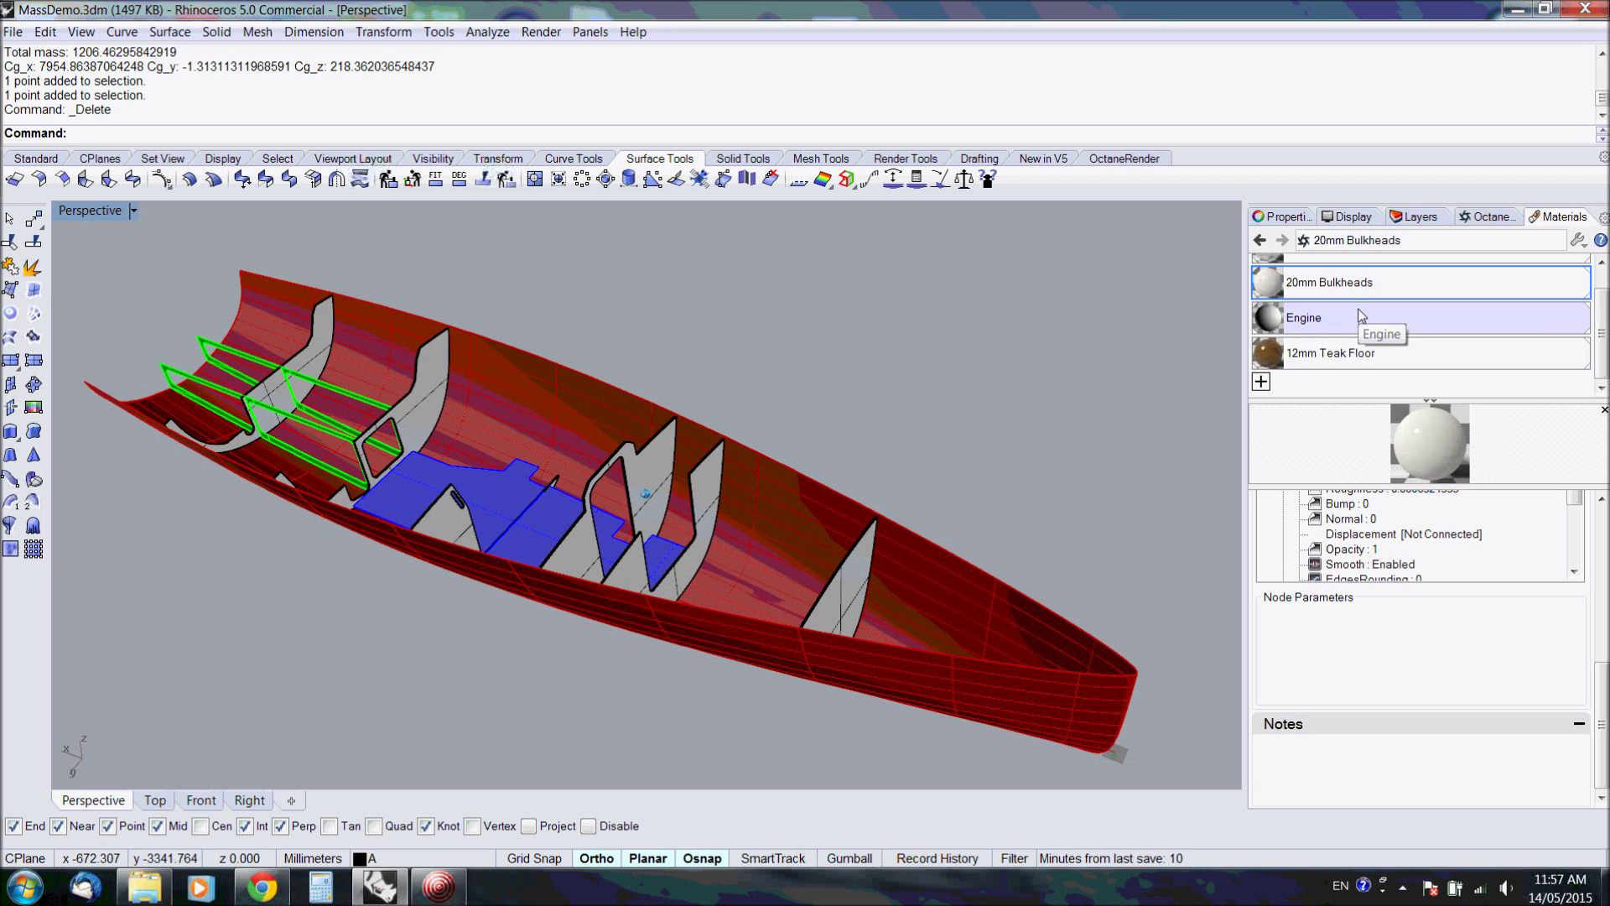
key(Page_Up)
key(Page_Up)
key(Page_Up)
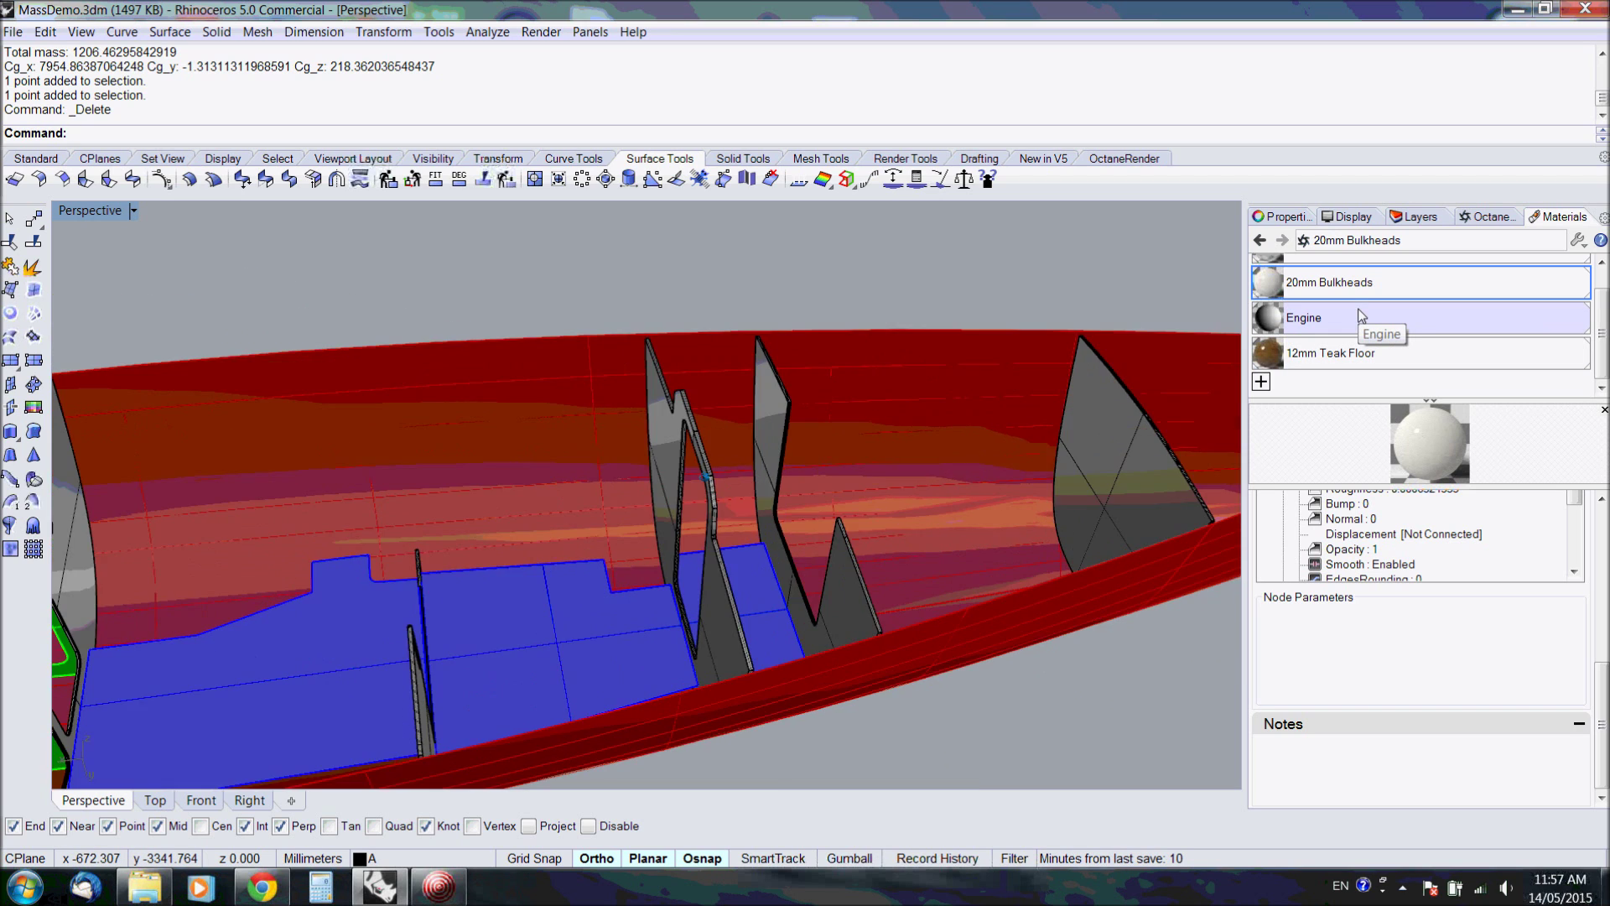
key(Down)
key(Down)
key(Down)
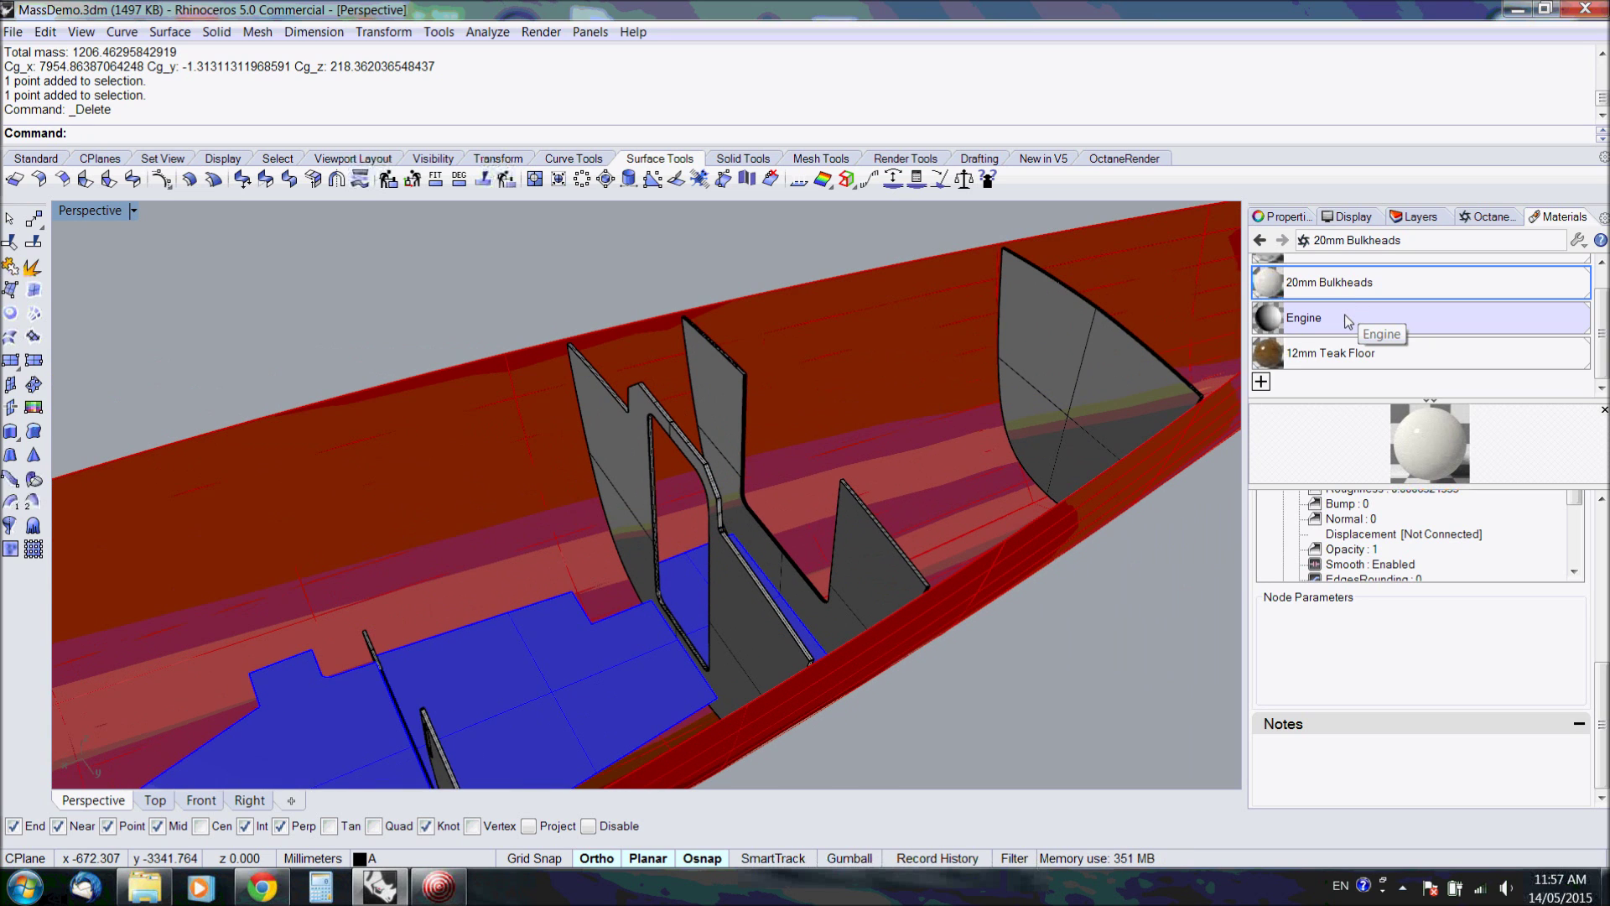
key(Page_Up)
key(Right)
key(Right)
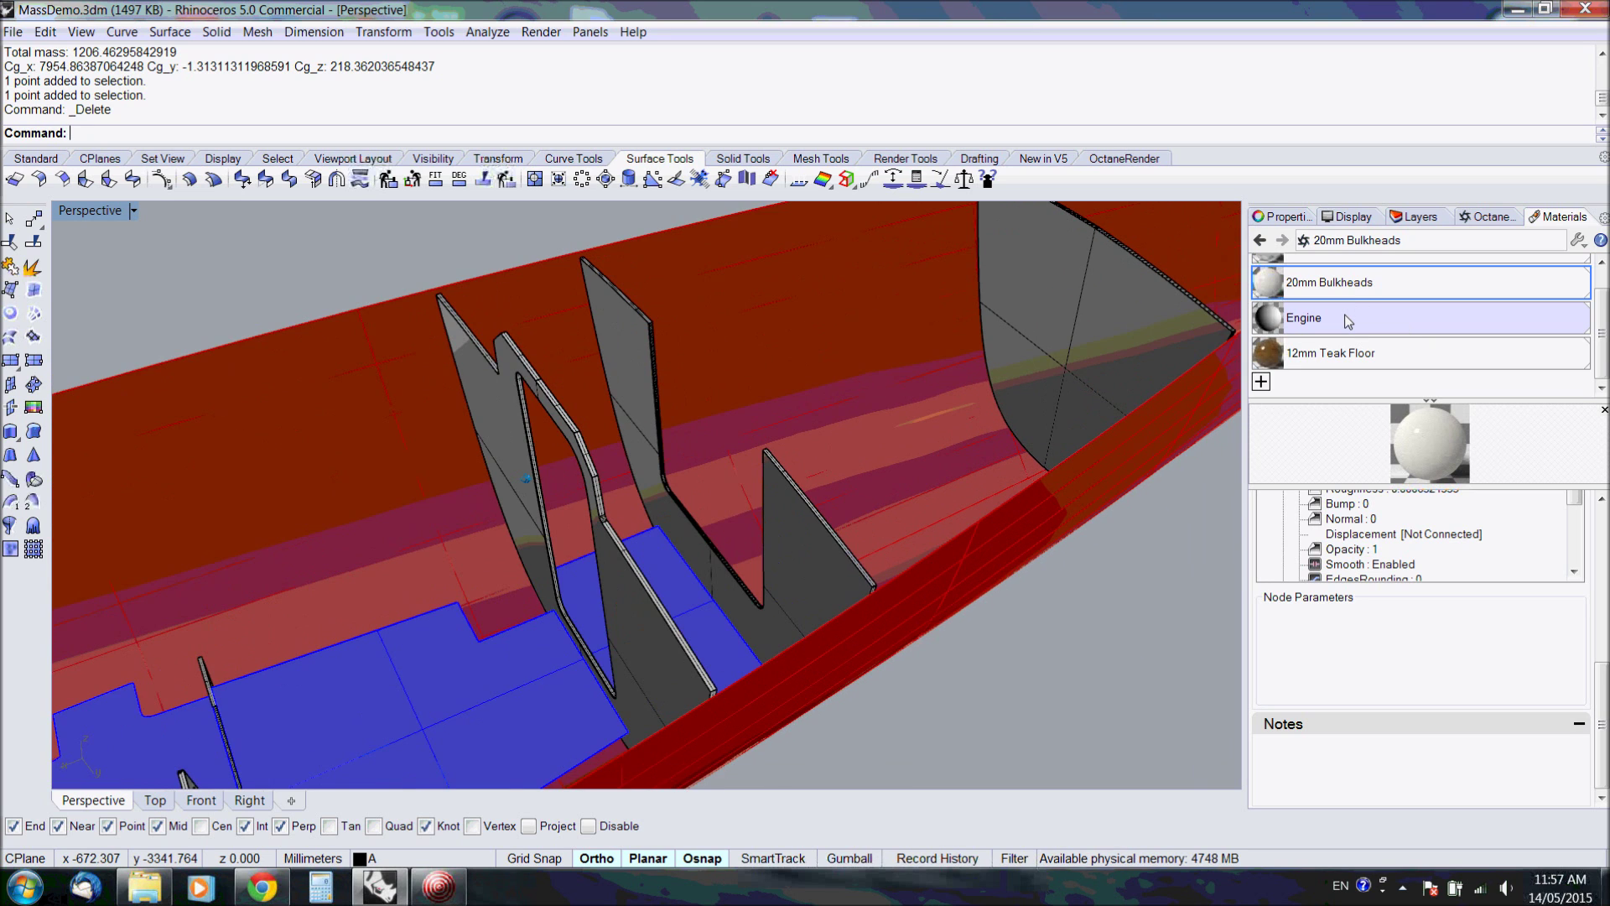
key(Page_Up)
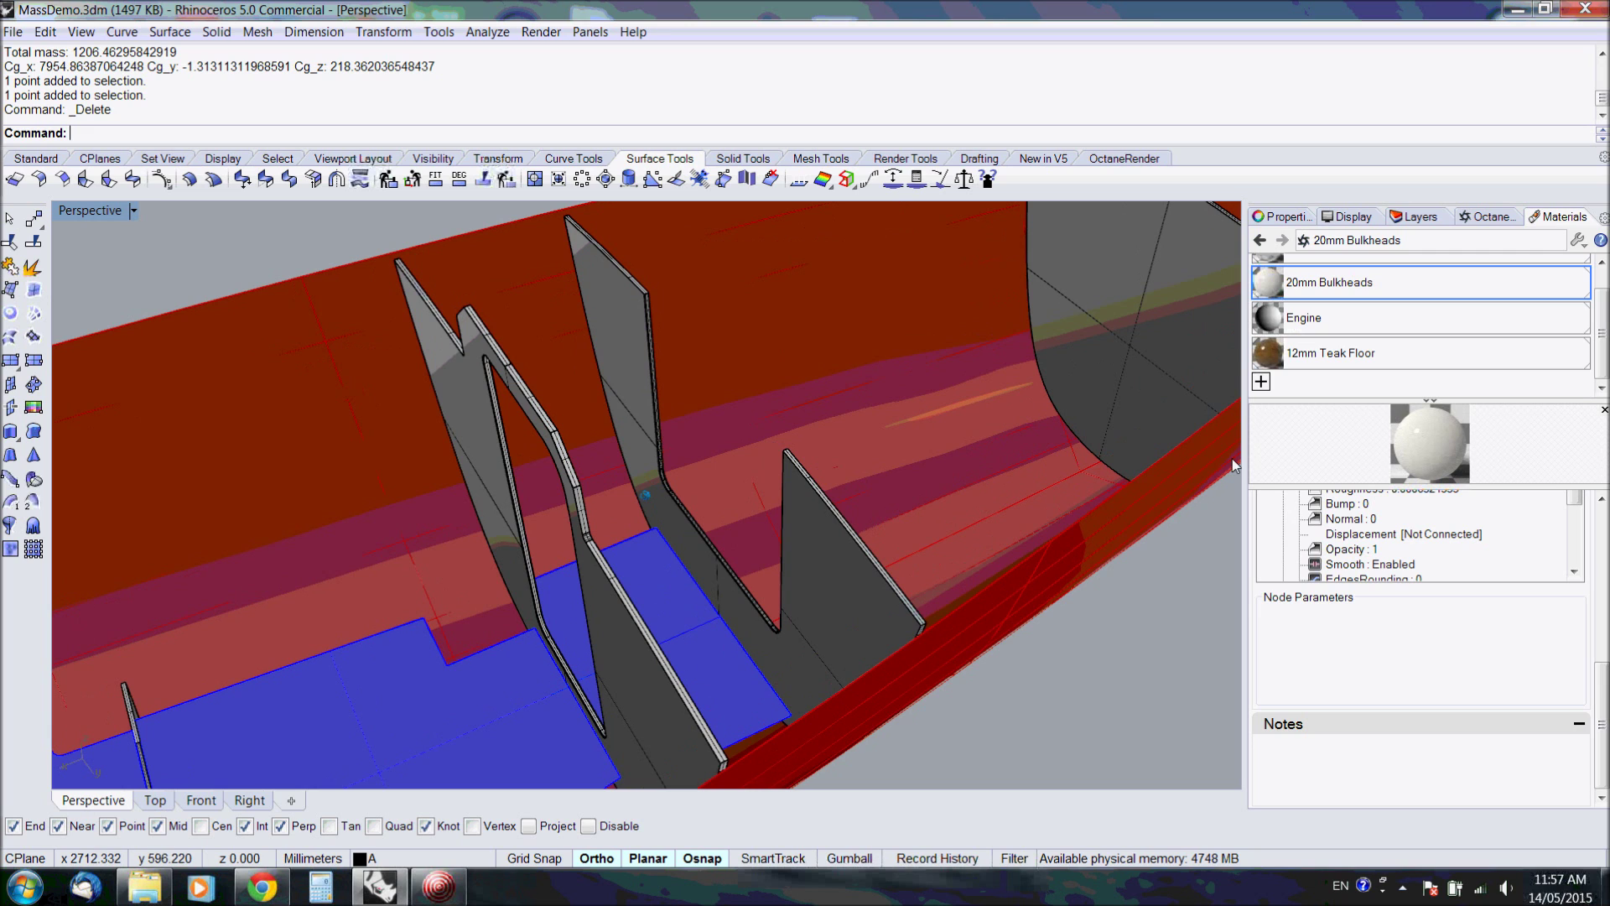
key(Down)
Select three solid bulkheads one after another, from the one forward of the mast bulkhead to the one crossing the sole
click(828, 556)
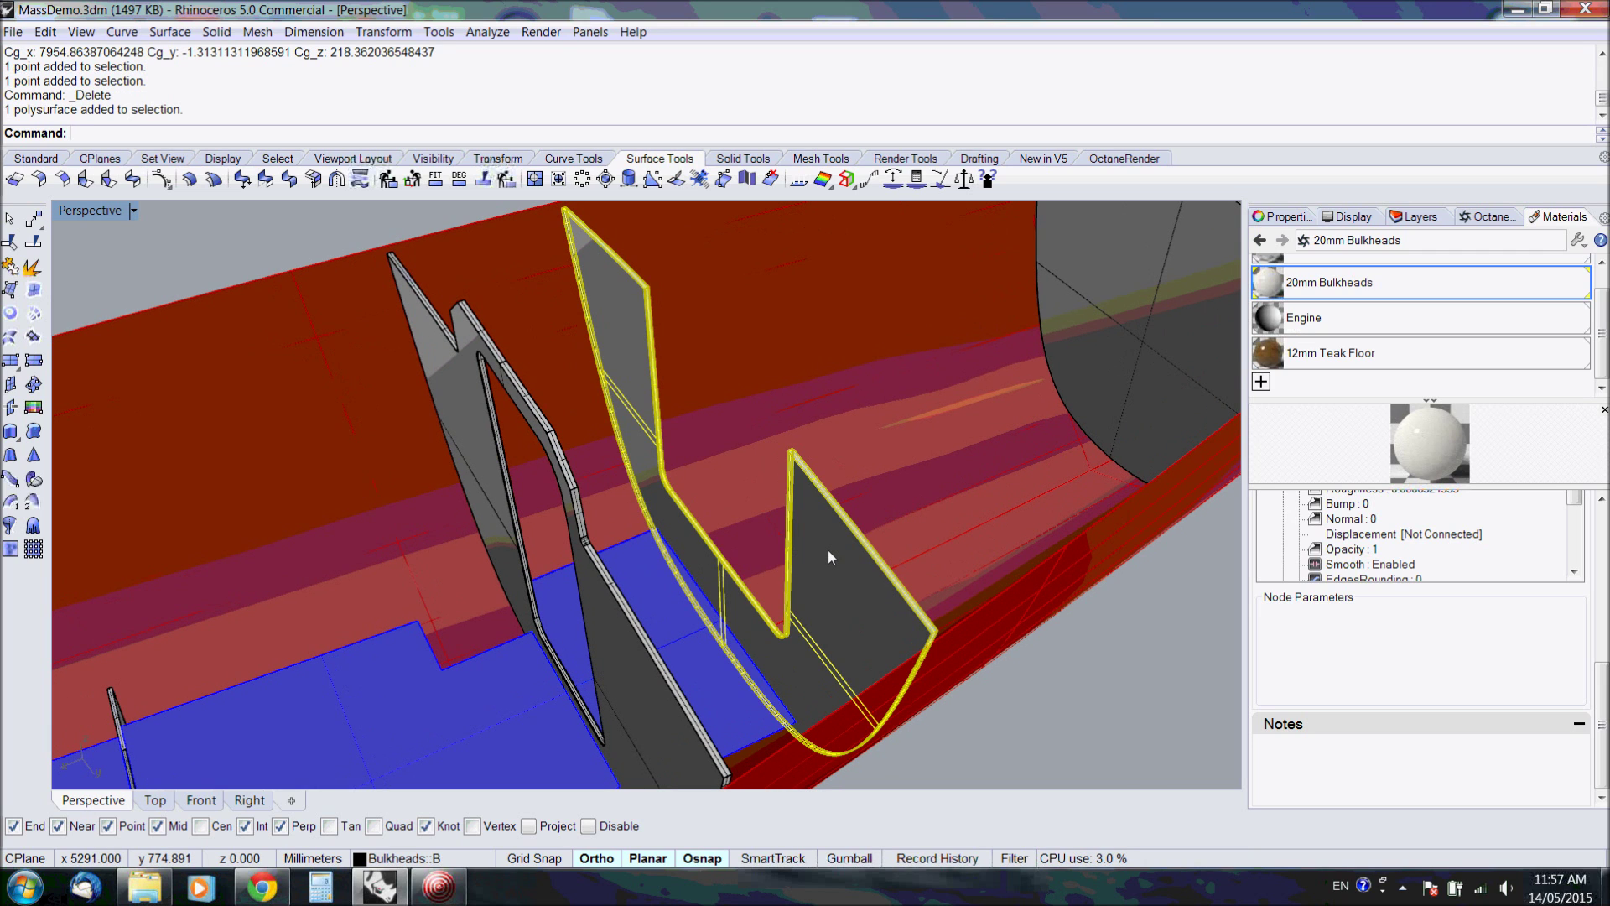
click(606, 622)
key(Left)
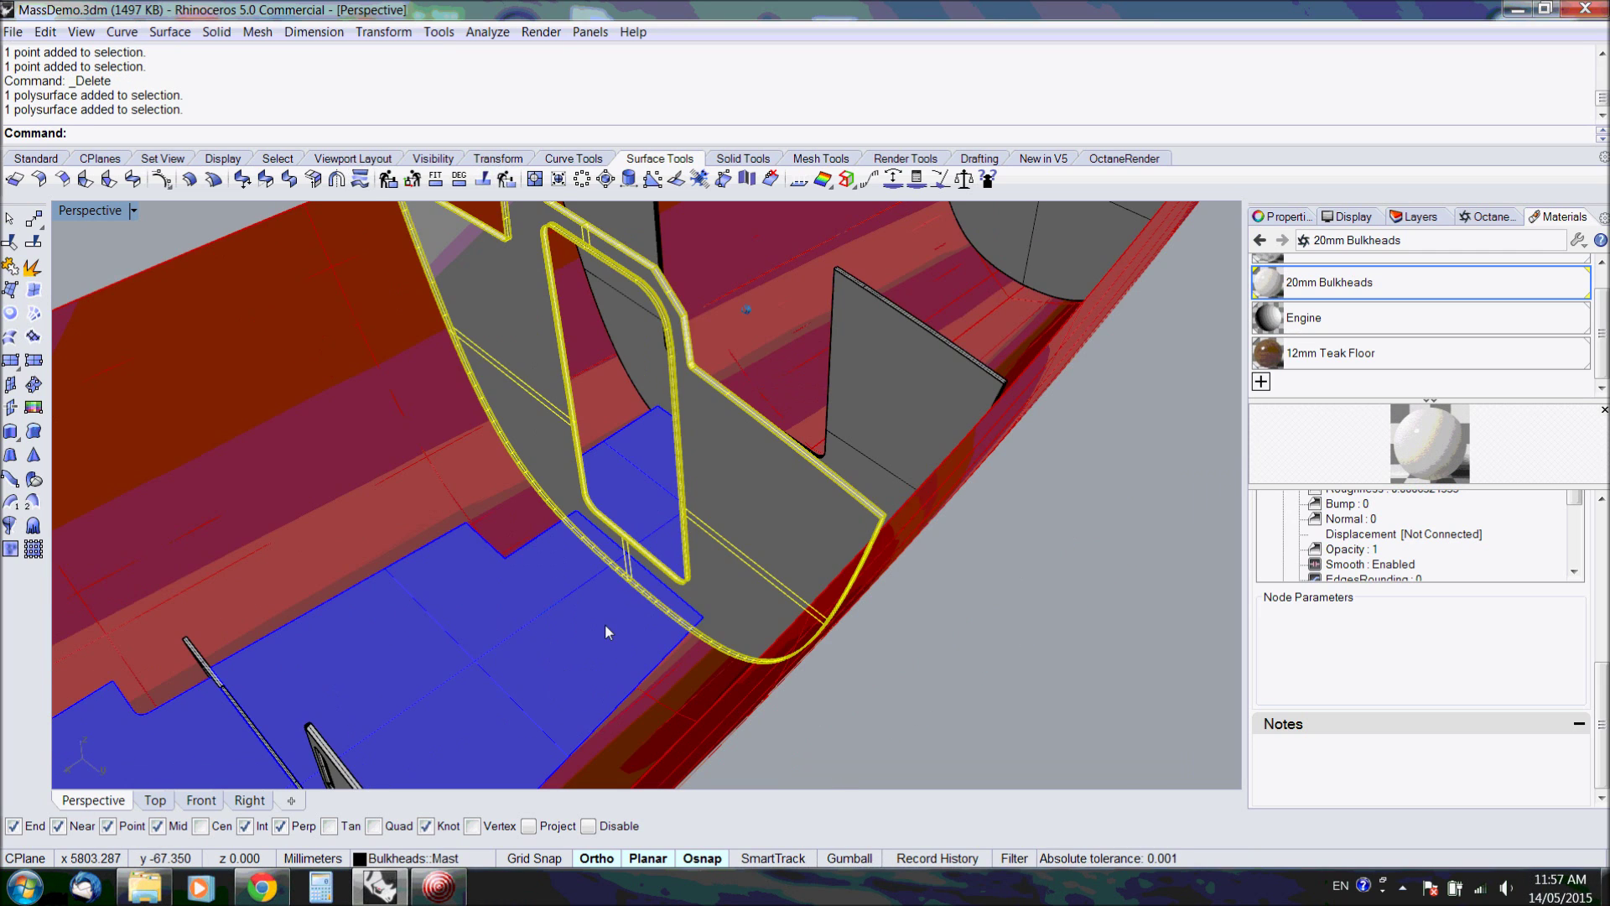
key(Left)
click(524, 682)
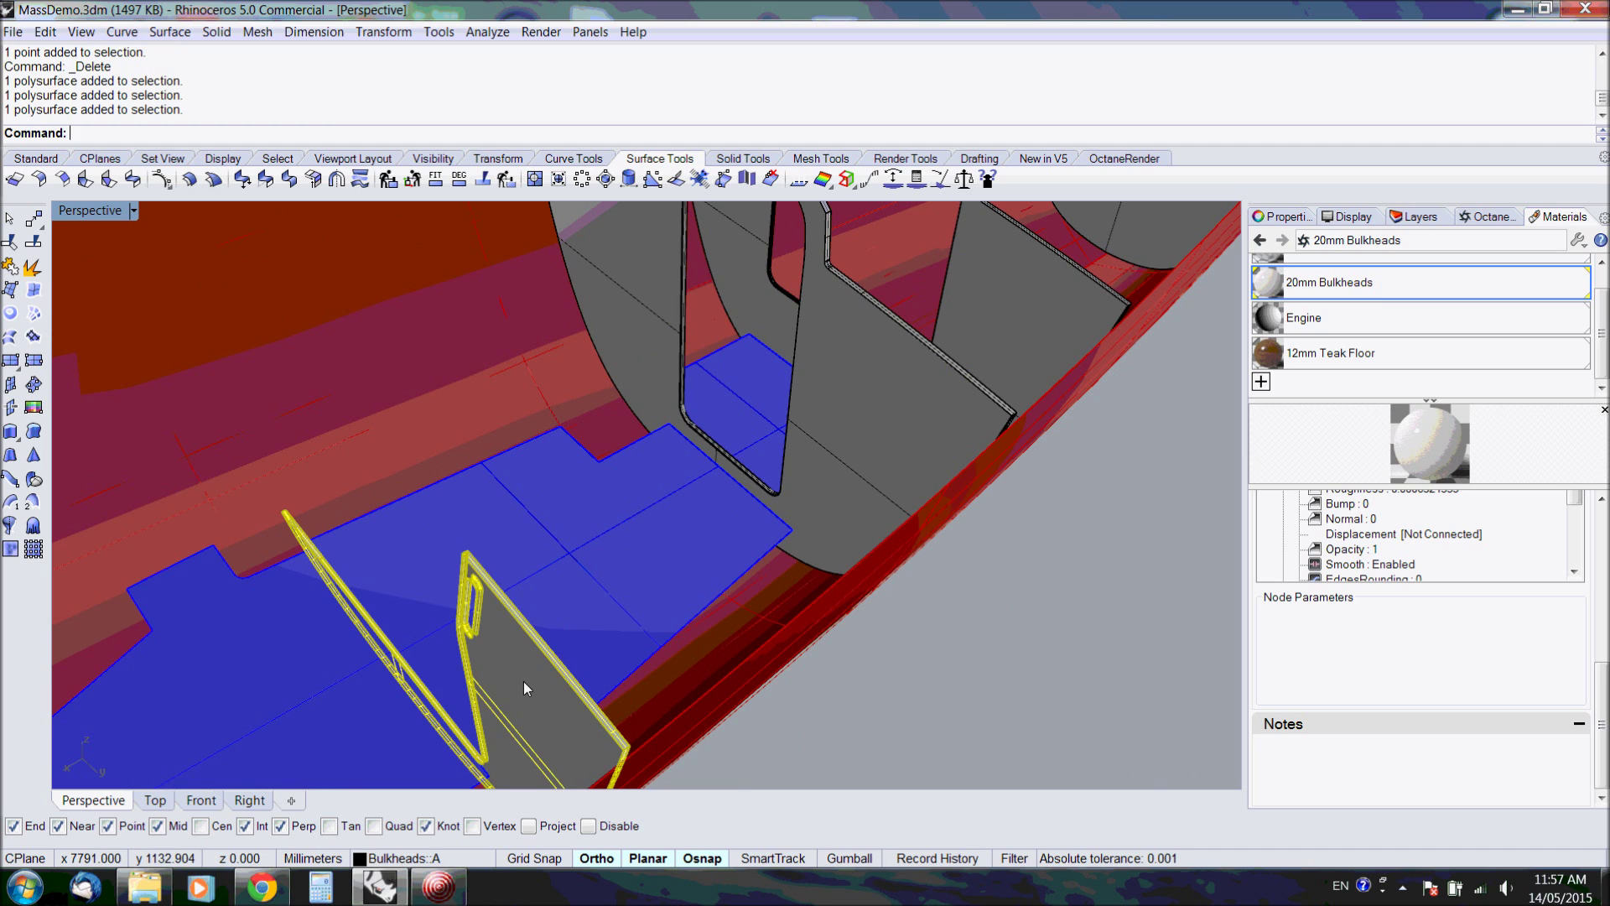
right_drag(523, 681, 571, 575)
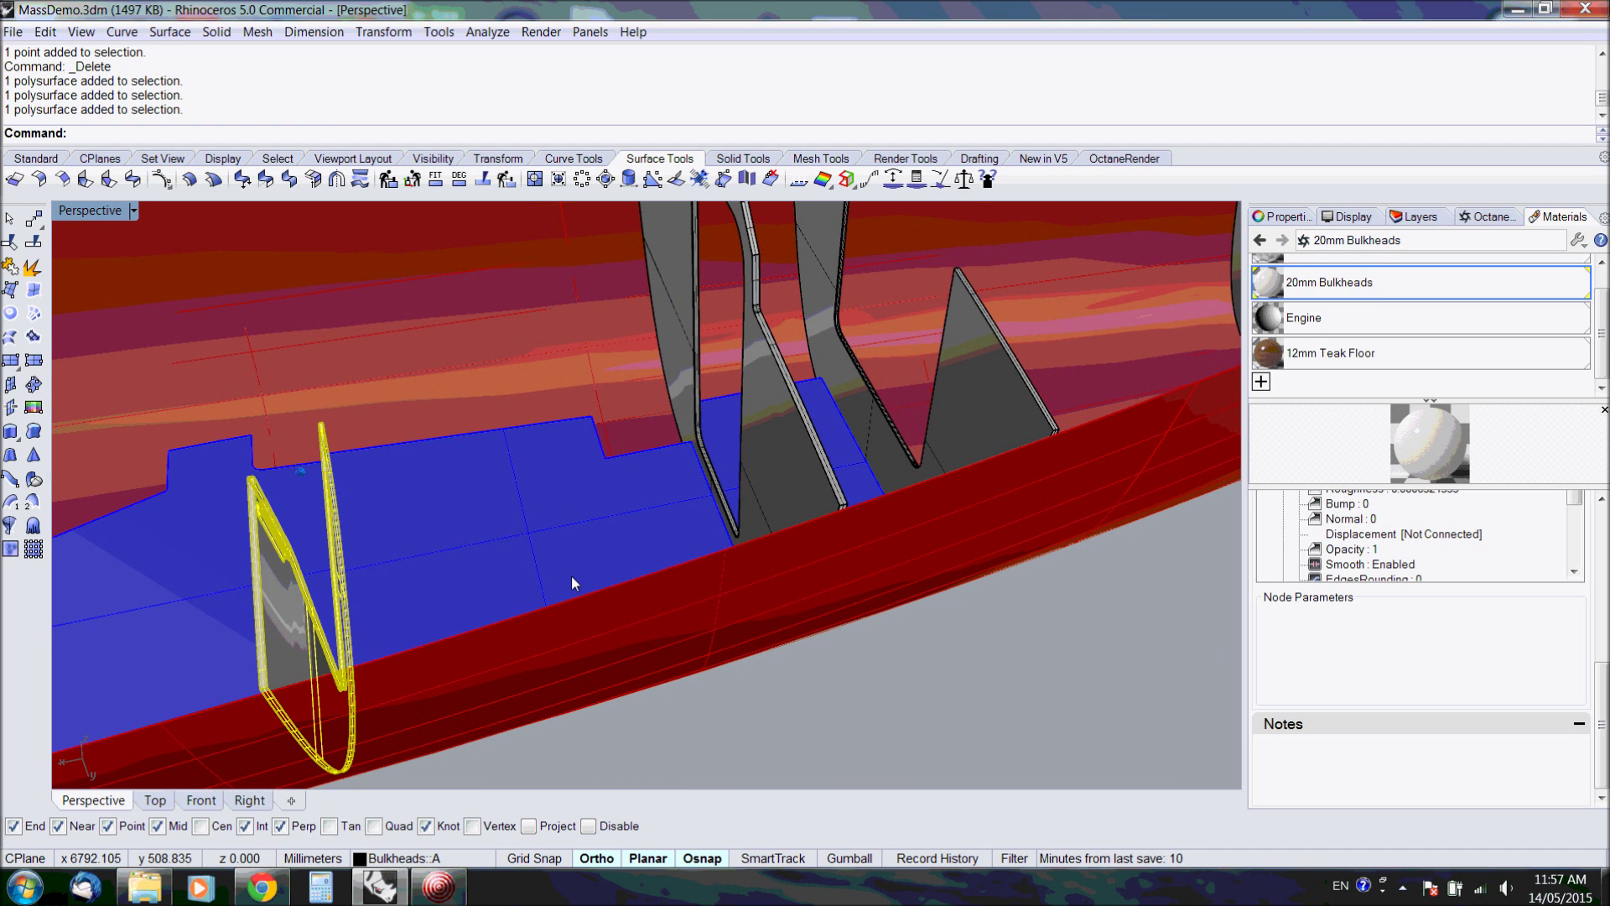
right_drag(571, 575, 424, 534)
Select the aft sole surface, followed by the engine point behind it, and examine the area around that point
click(424, 533)
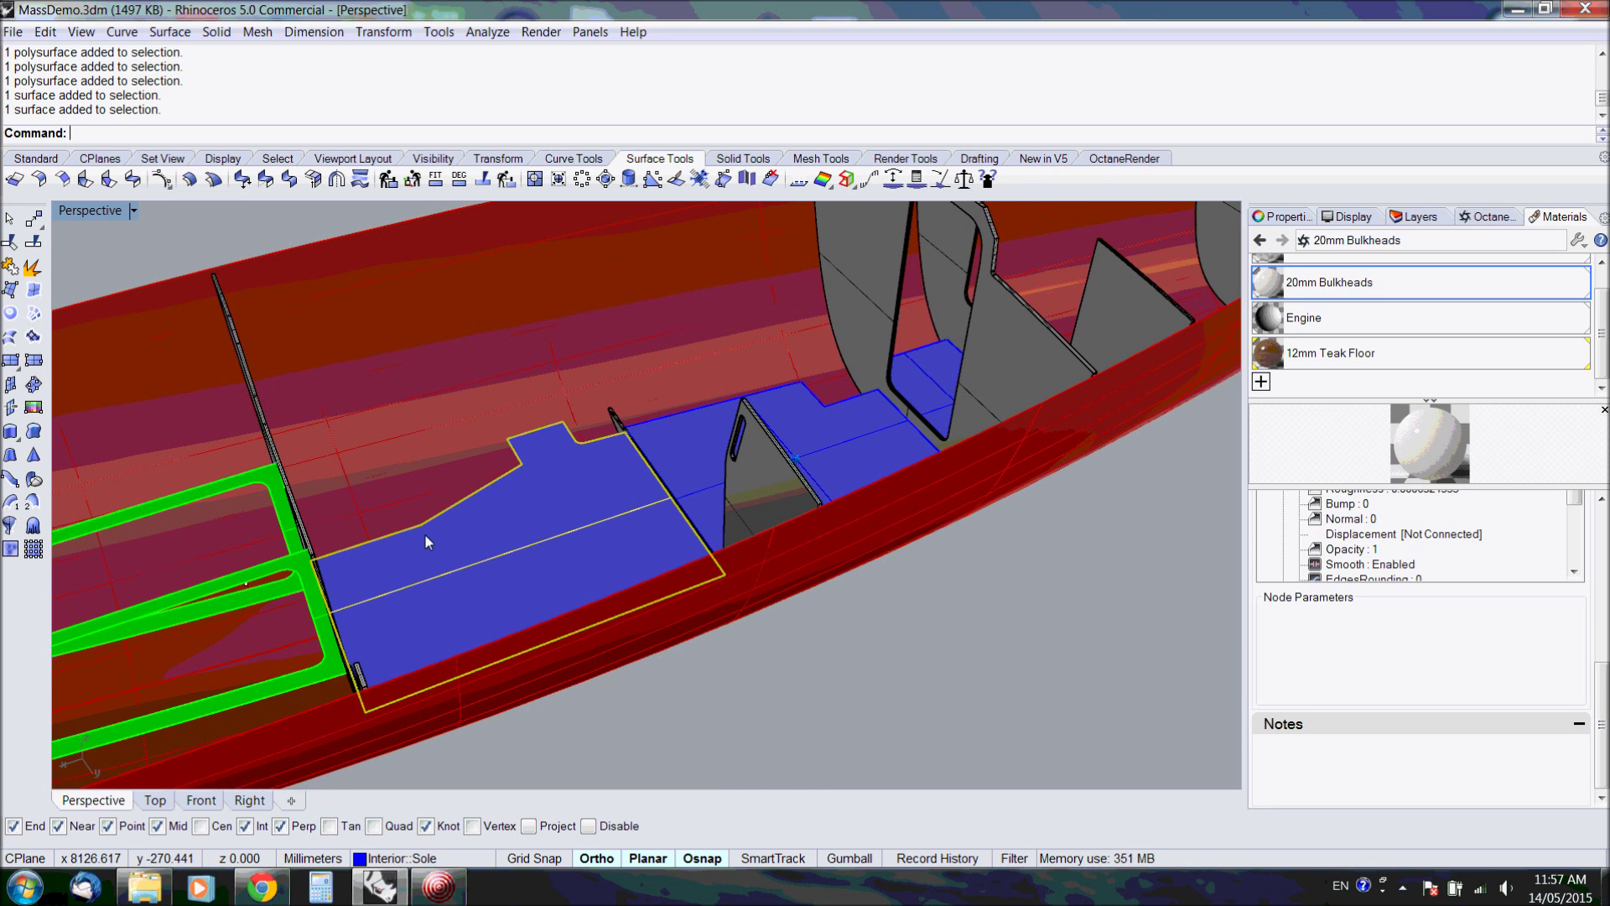
right_drag(425, 533, 476, 600)
click(410, 626)
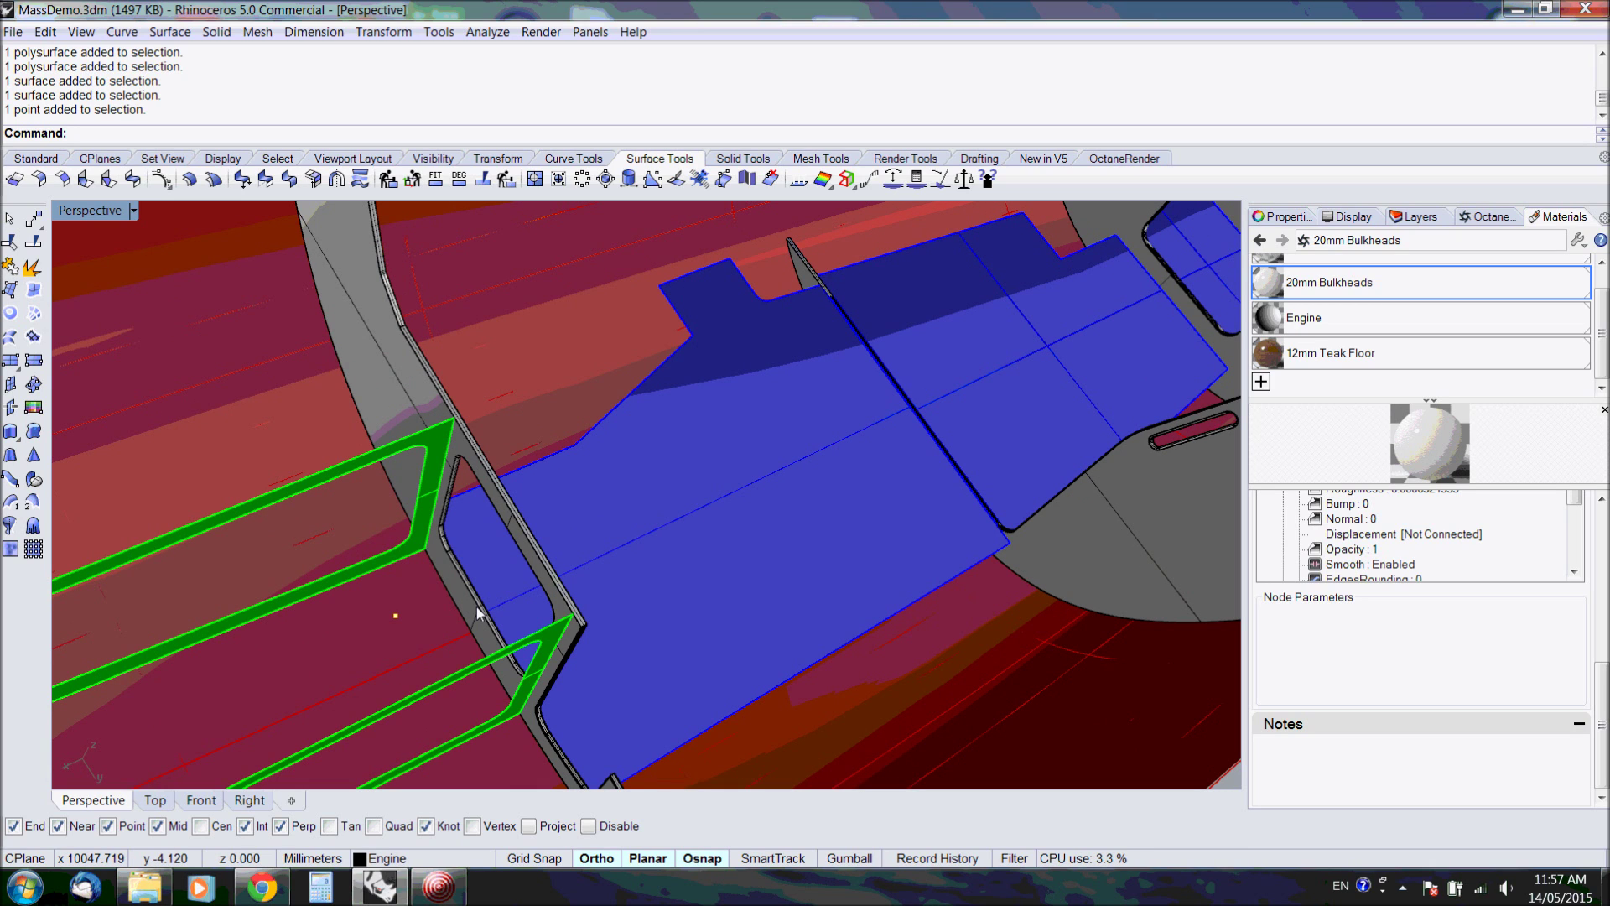
scroll(479, 615, down, 5)
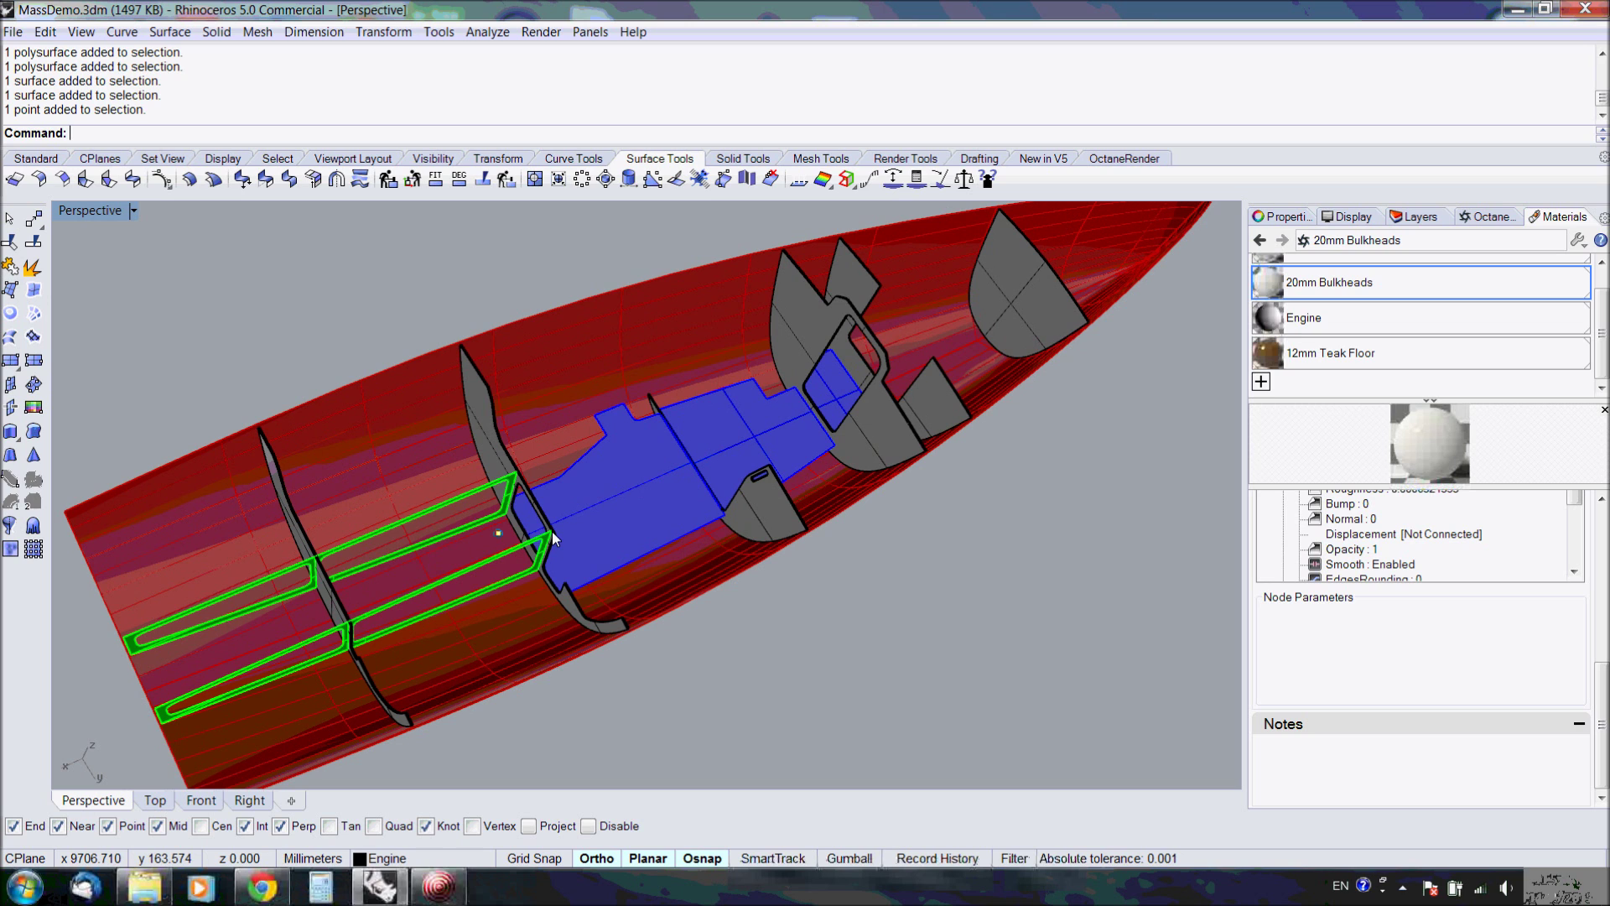
scroll(467, 540, up, 3)
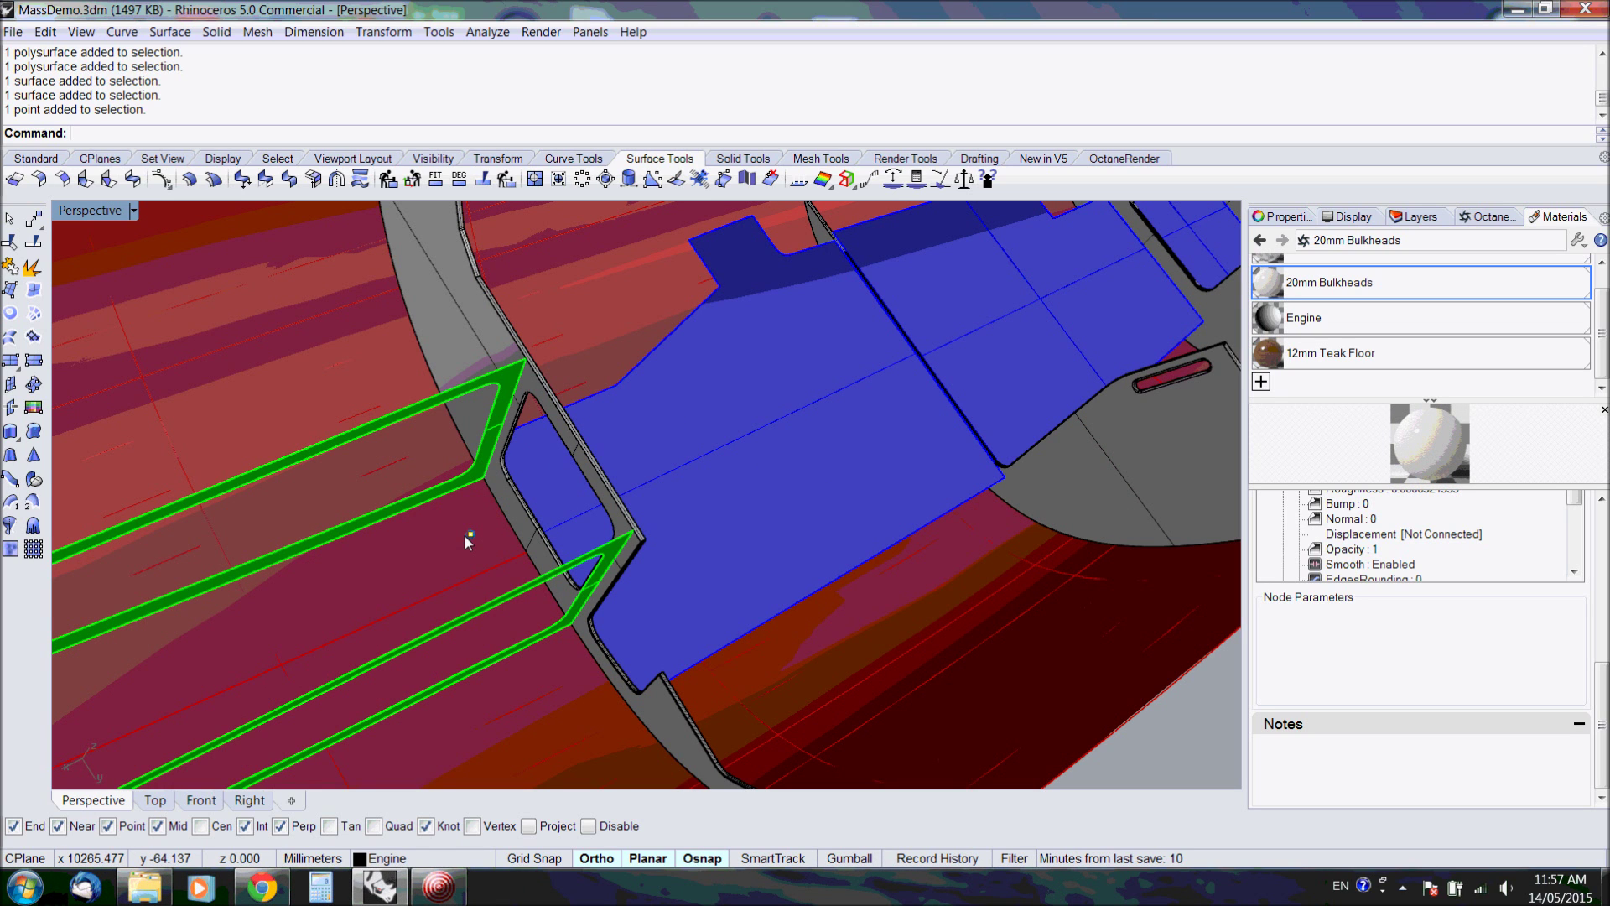
scroll(467, 538, down, 3)
scroll(553, 531, up, 3)
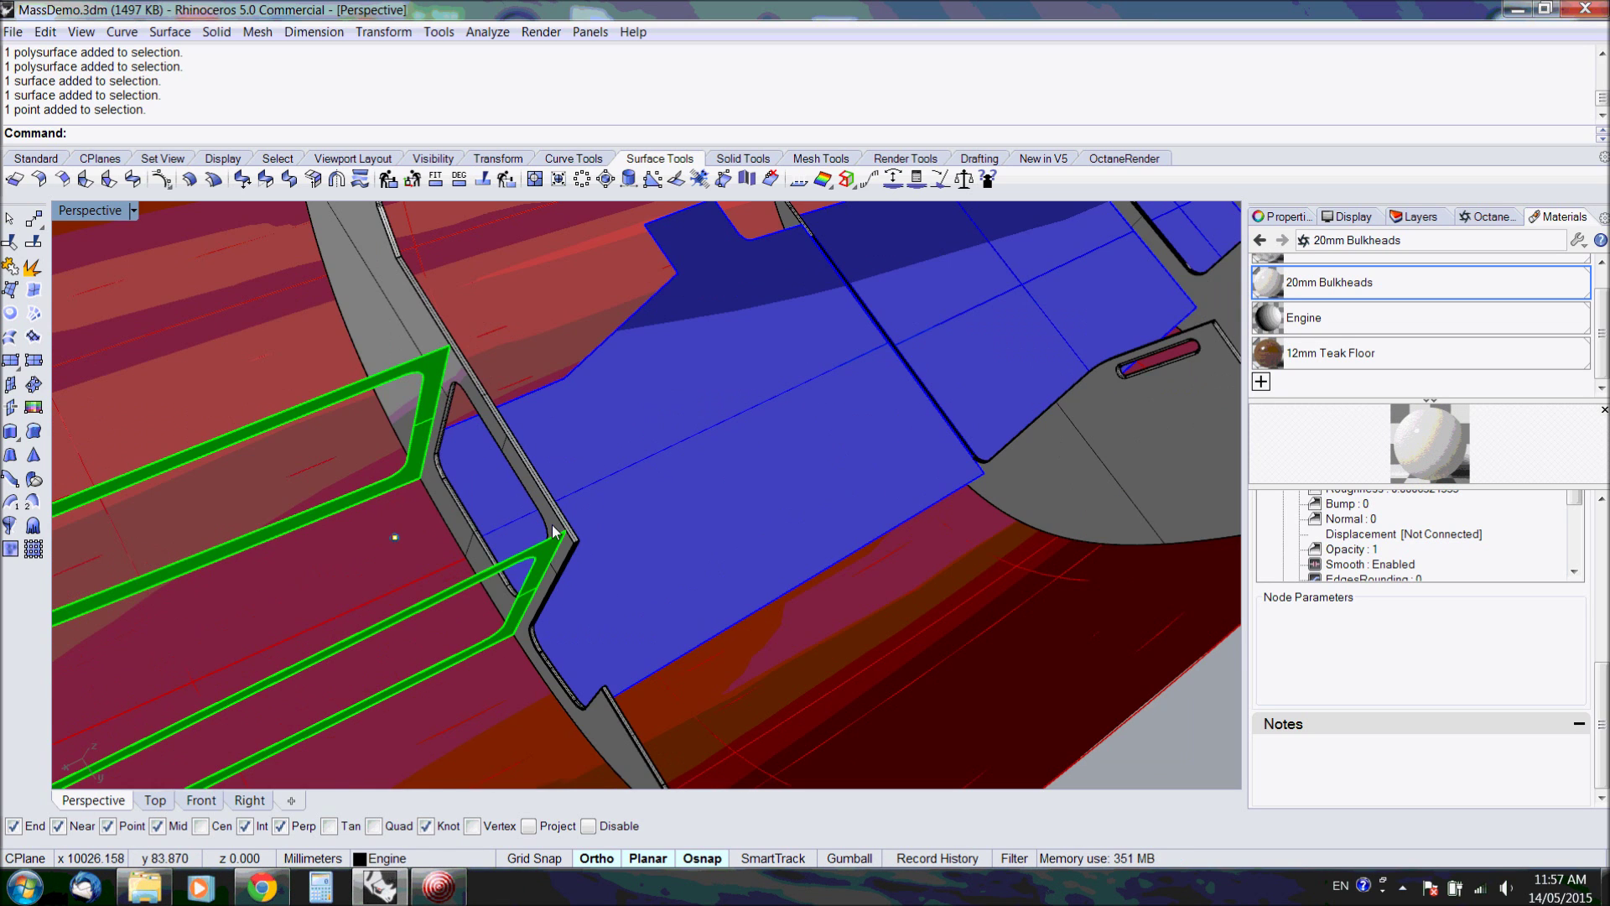
scroll(553, 530, up, 1)
Select the solid bulkhead at the aft end of the sole, followed by each of the green longitudinal surfaces beside the engine point
click(536, 505)
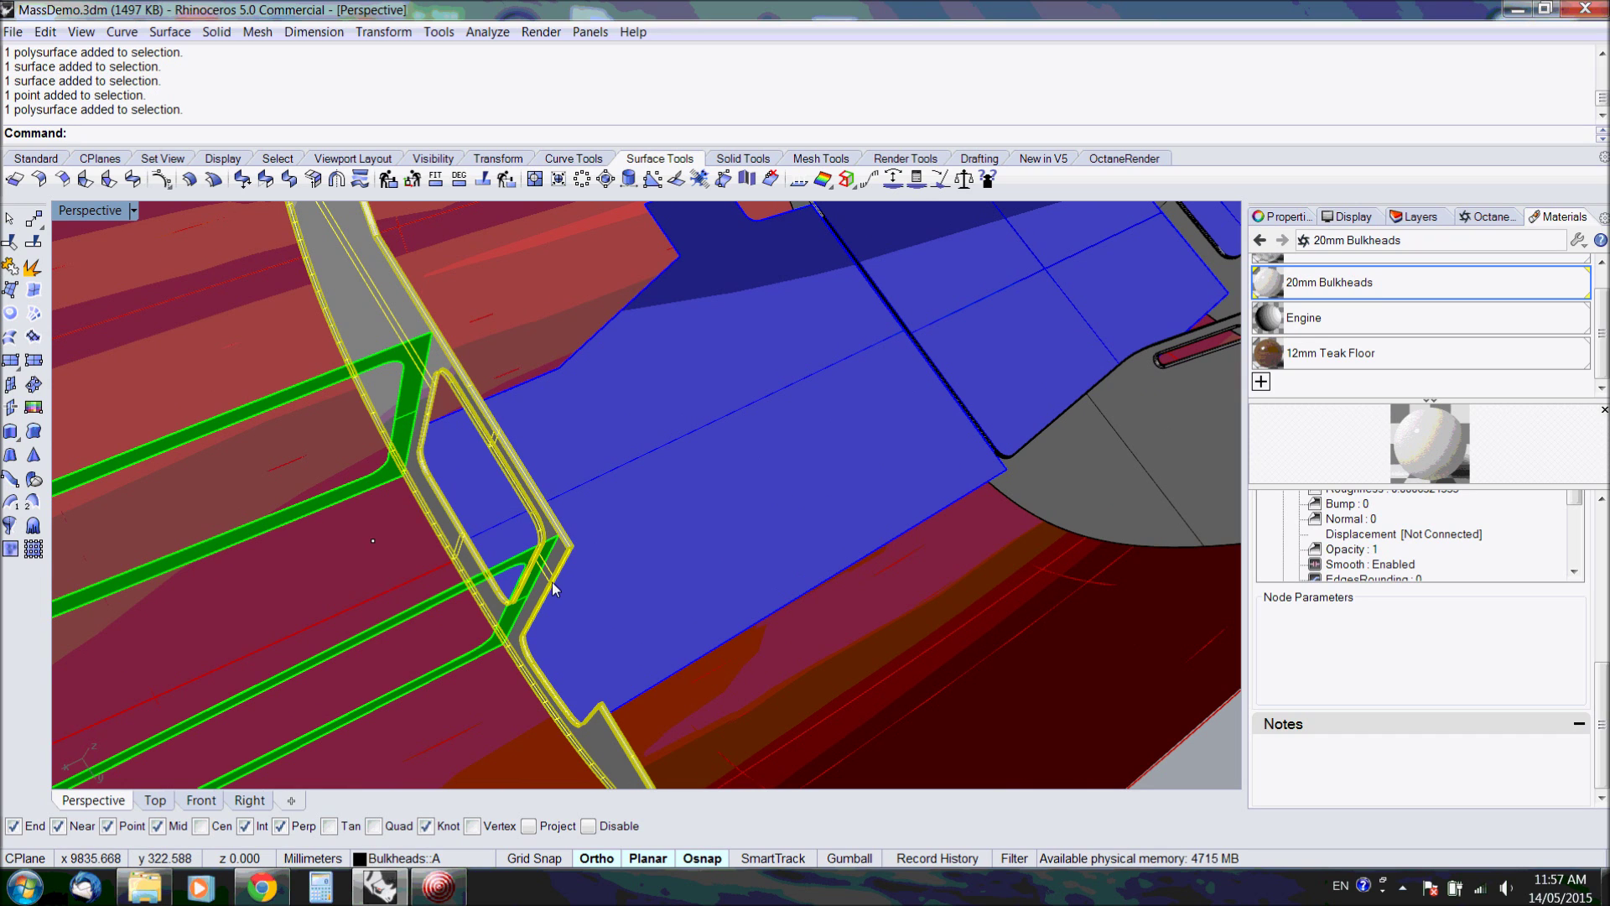
click(503, 597)
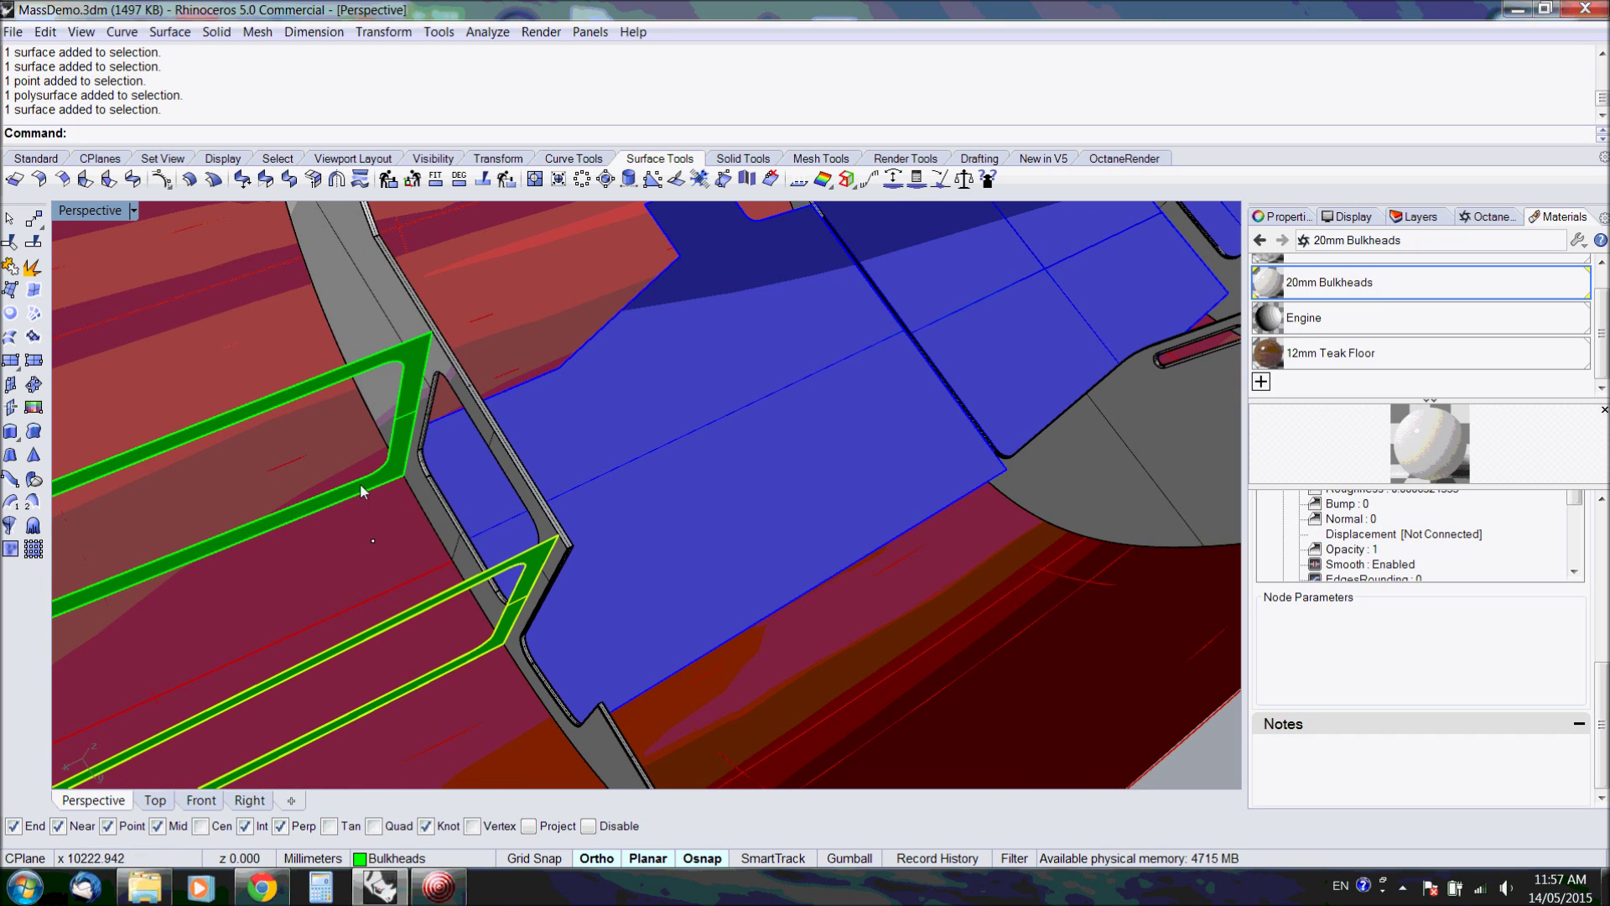
click(326, 392)
key(Up)
key(Up)
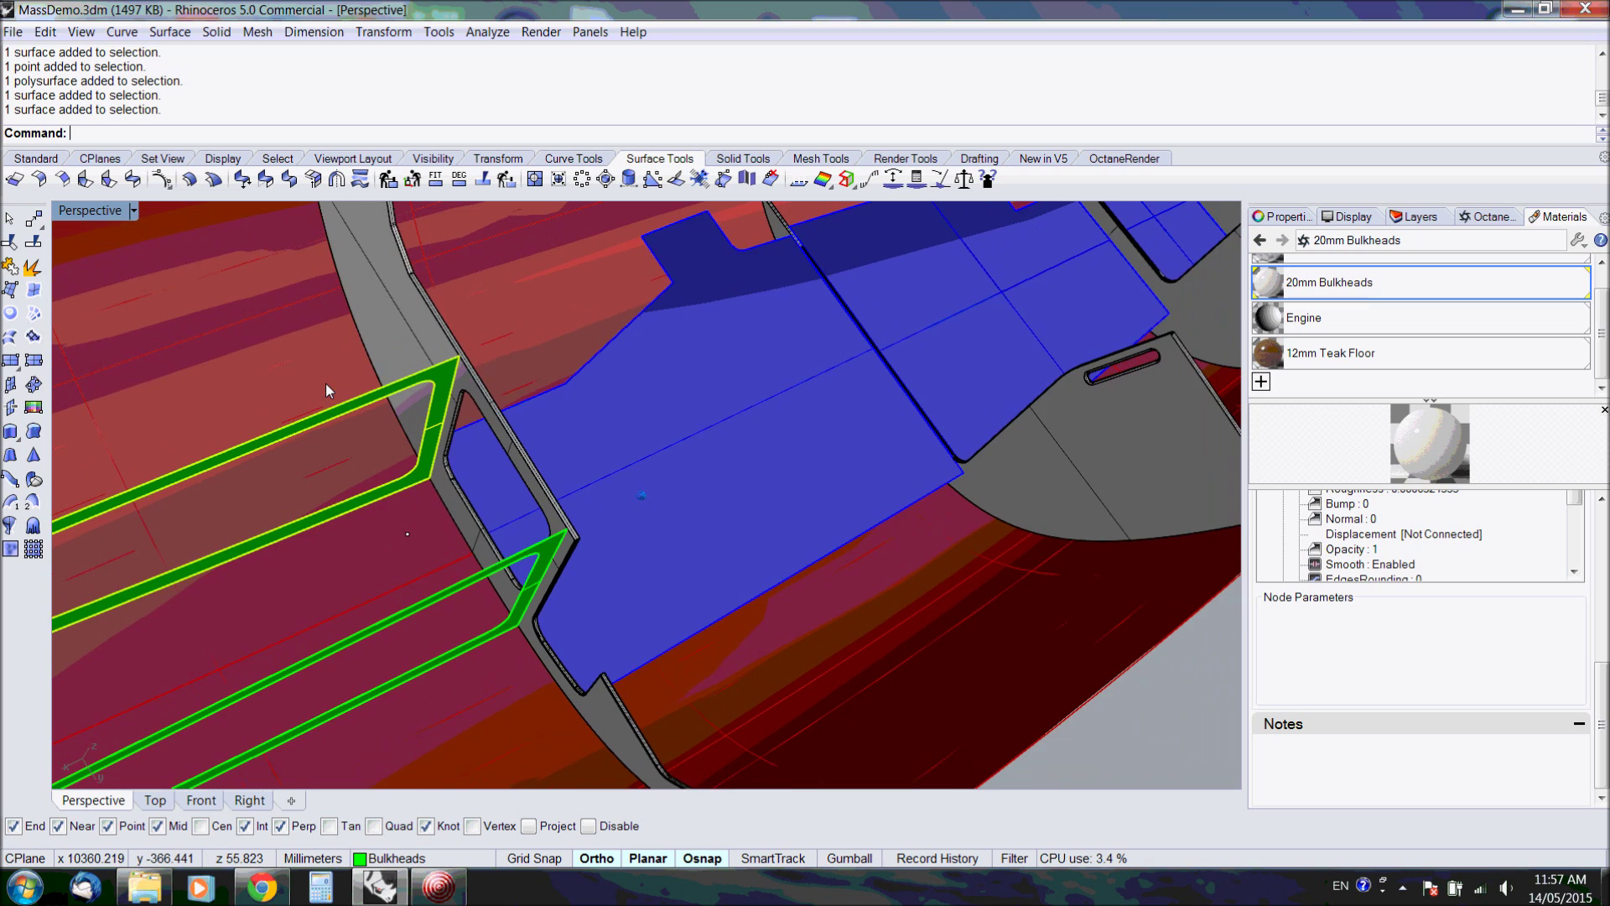
key(Up)
key(Up)
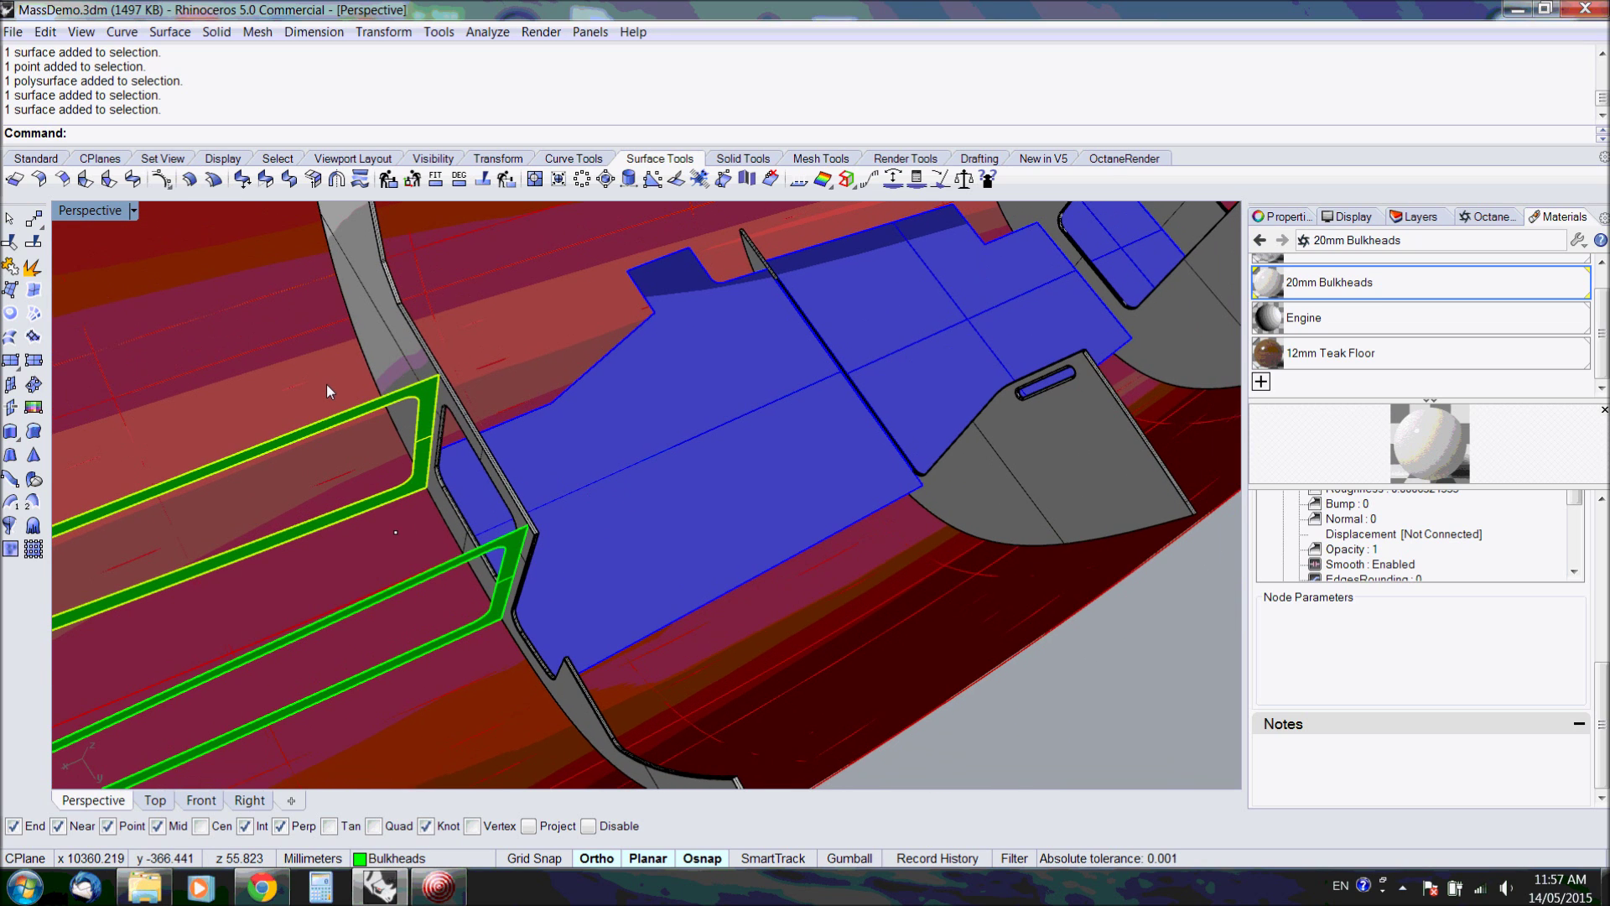
key(Up)
key(Up)
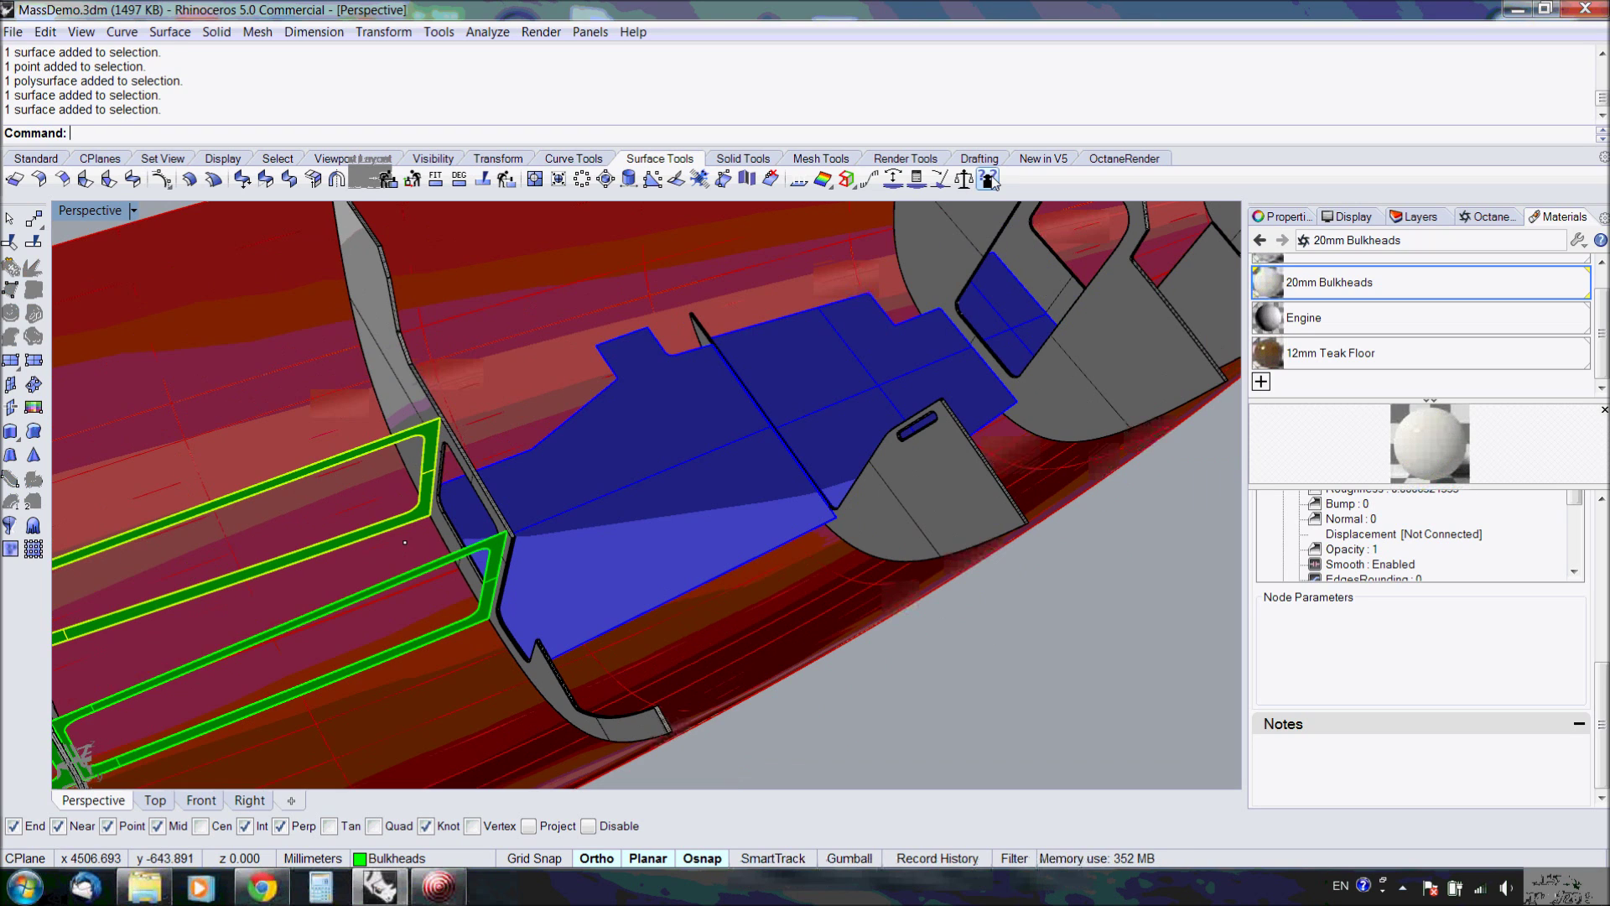
Set the 20mm Bulkheads material's mass properties to Density 4E-7, AreaMass 8E-6 and PointMass 0 with SetMatProp
click(987, 179)
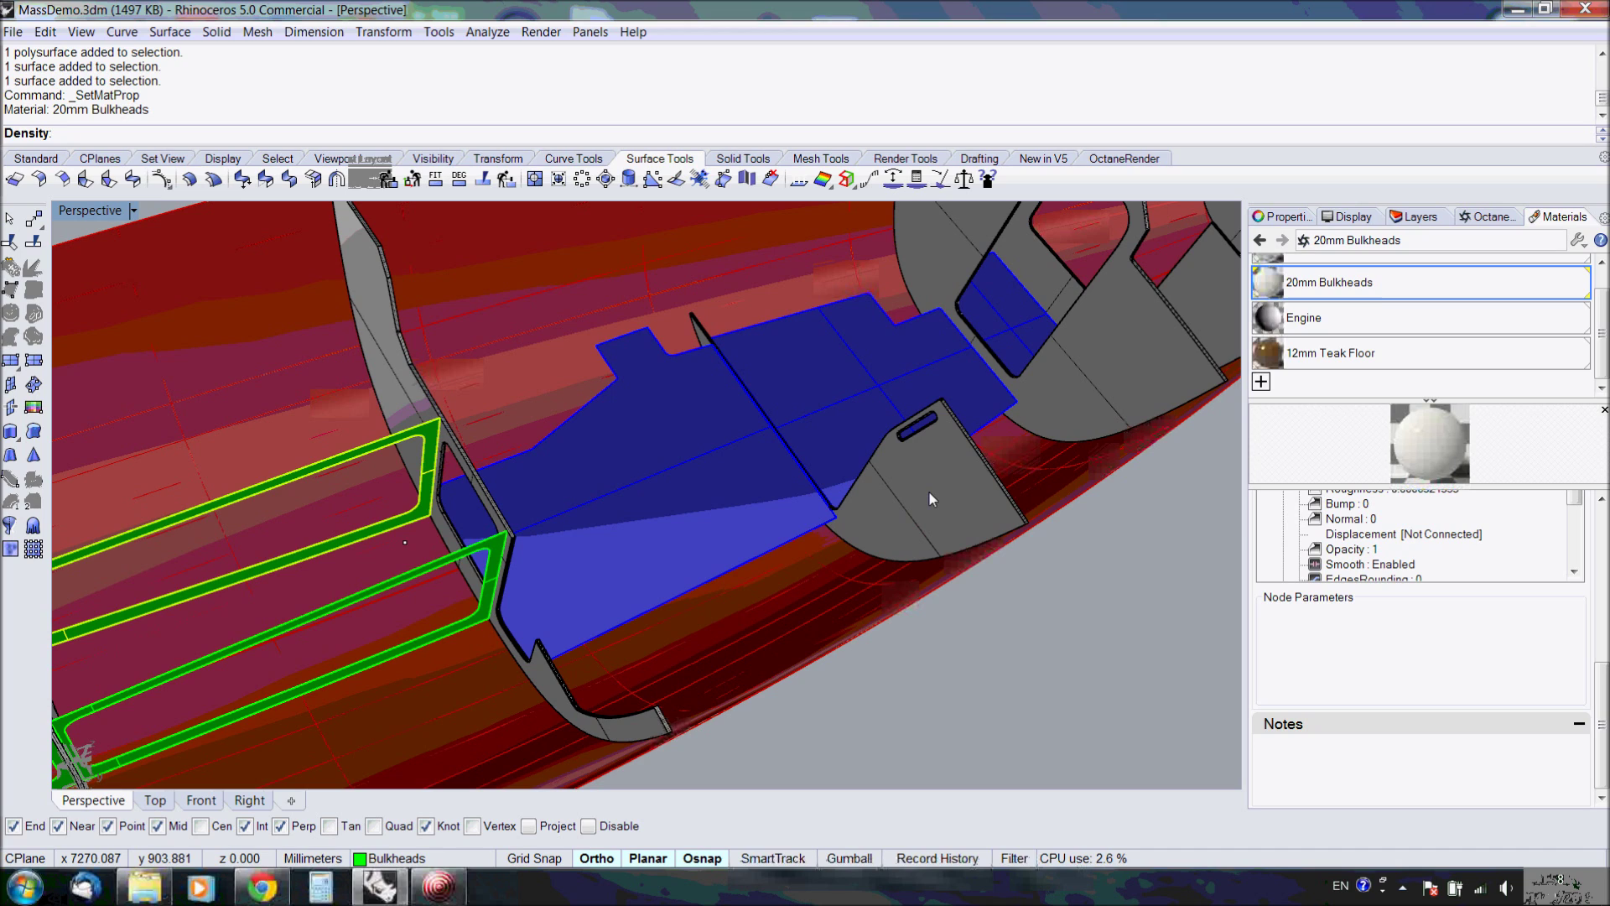
text(4E-7)
key(Return)
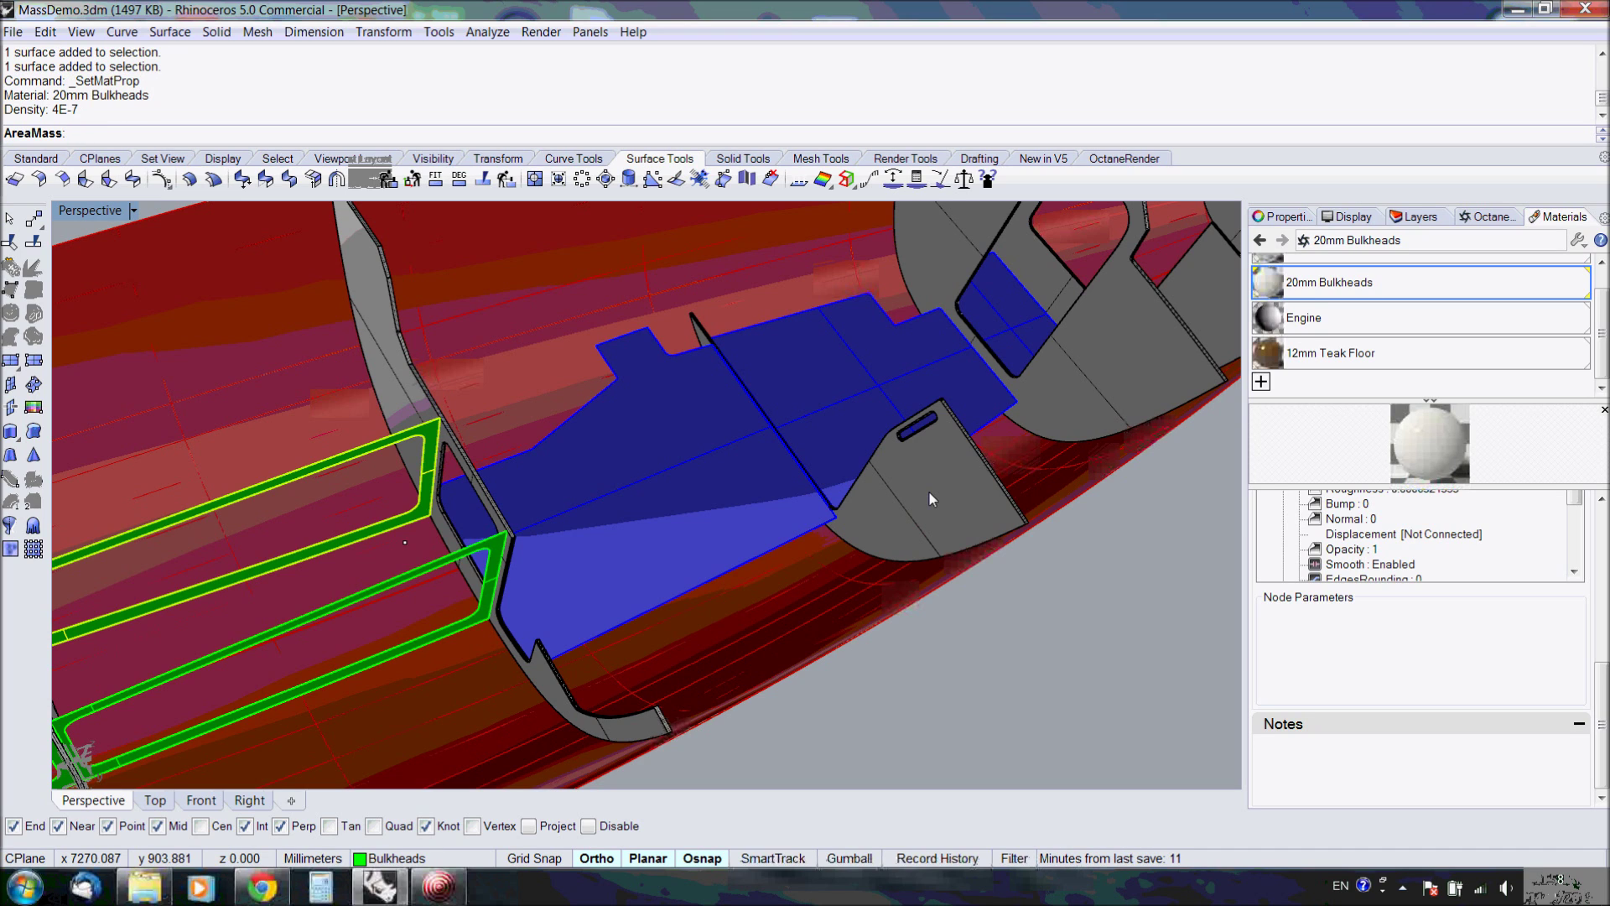
text(8E-)
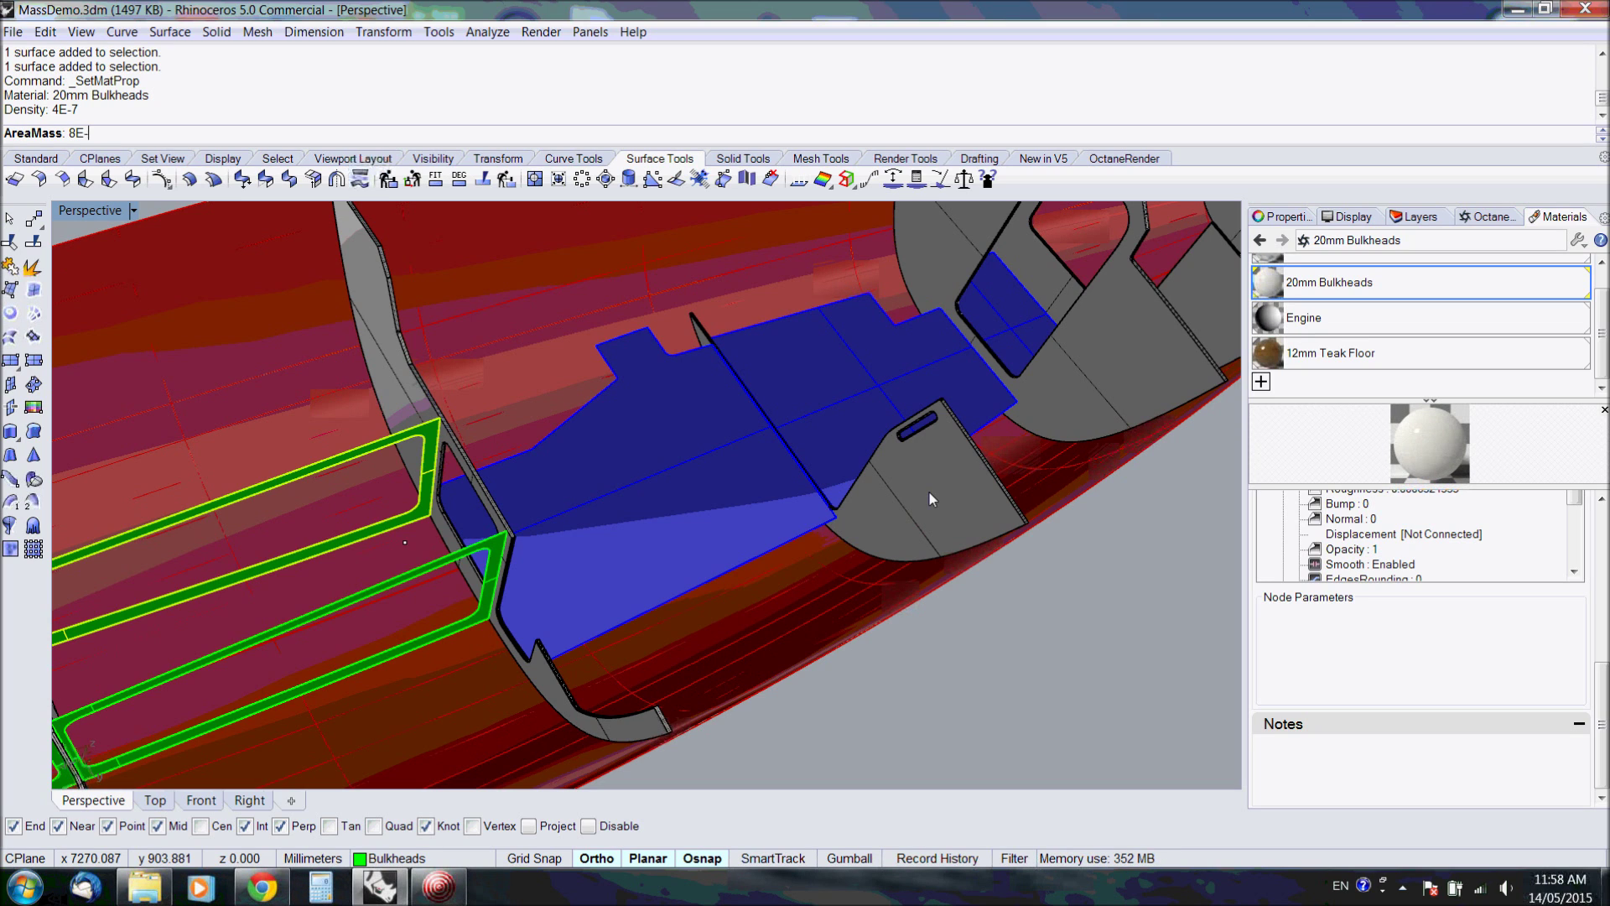
text(6)
key(Return)
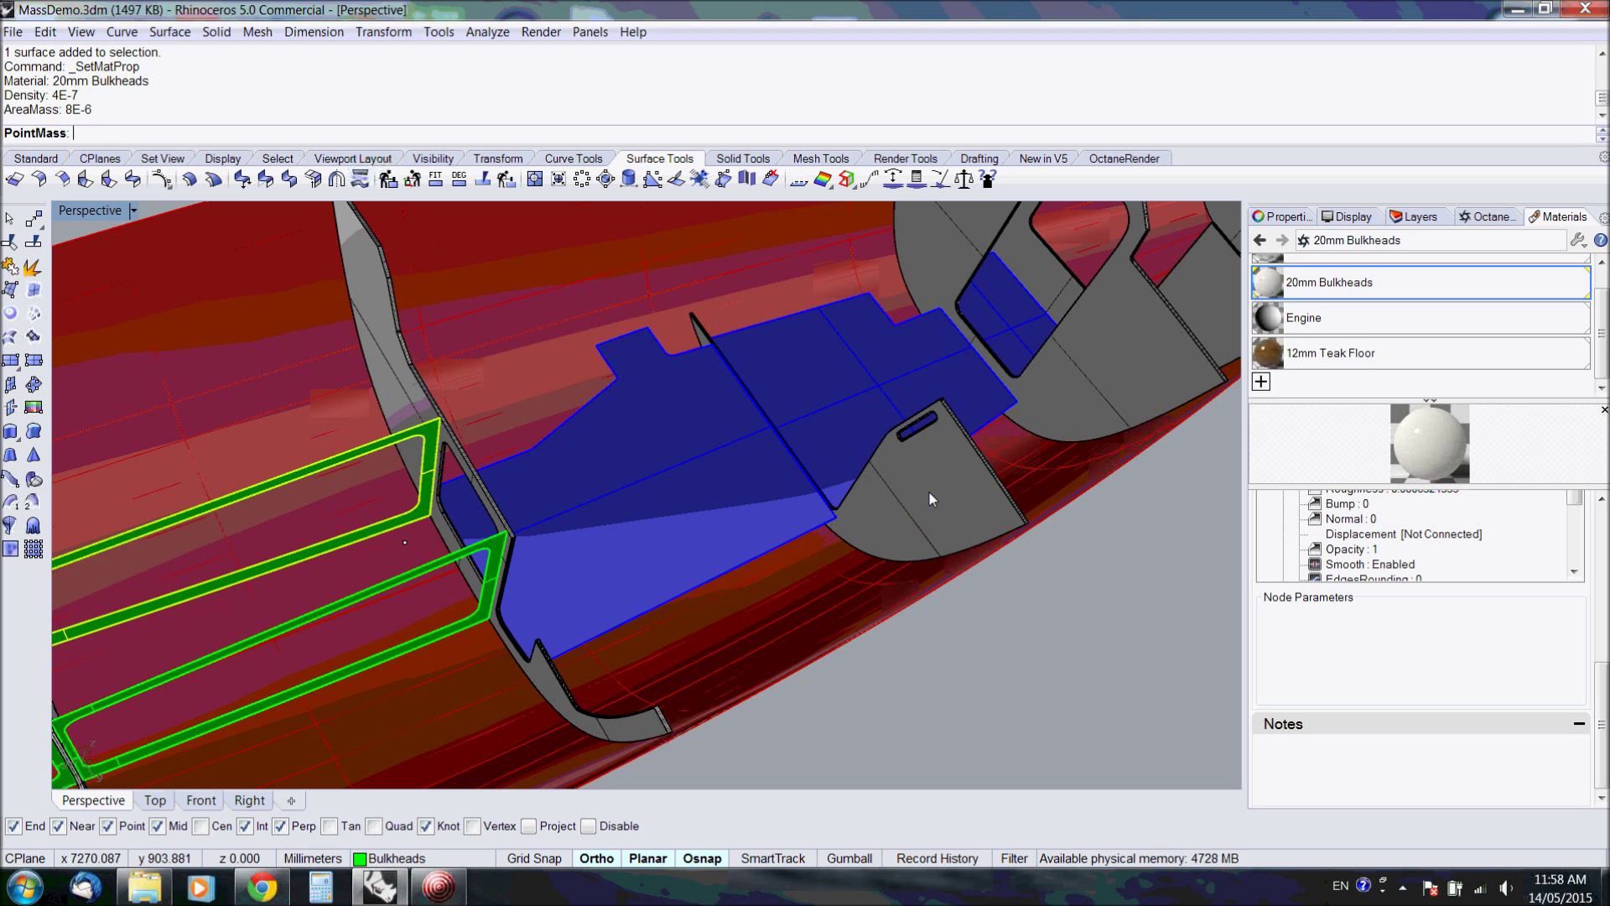
text(0)
key(Return)
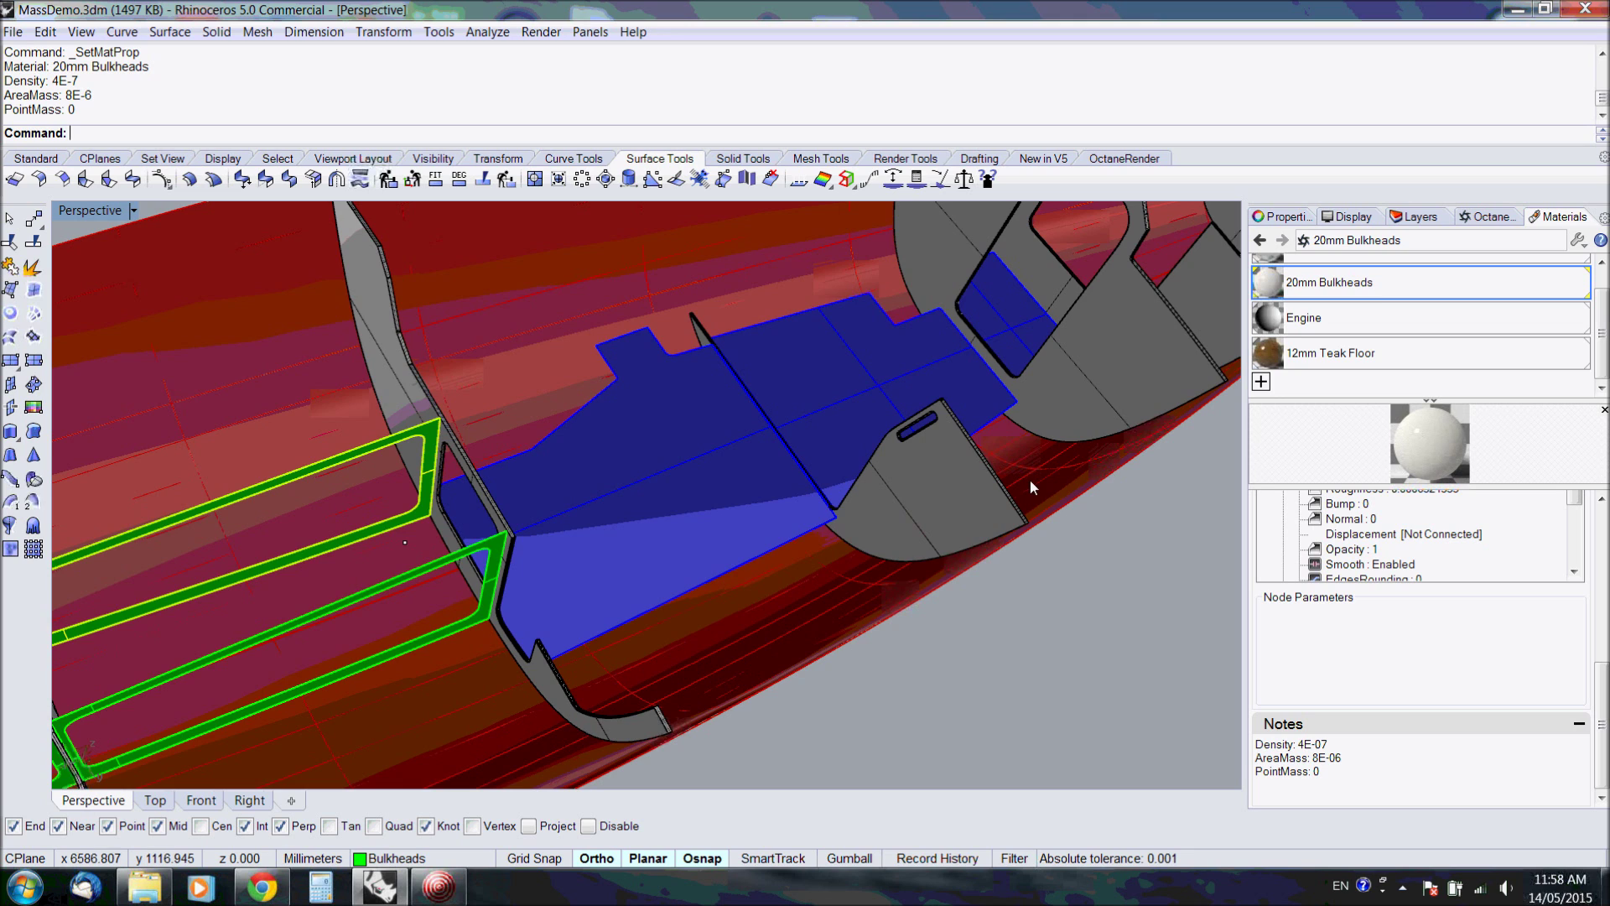
Compare the notes of the Engine material with those of the 20mm Bulkheads material
scroll(1030, 479, down, 2)
click(1325, 334)
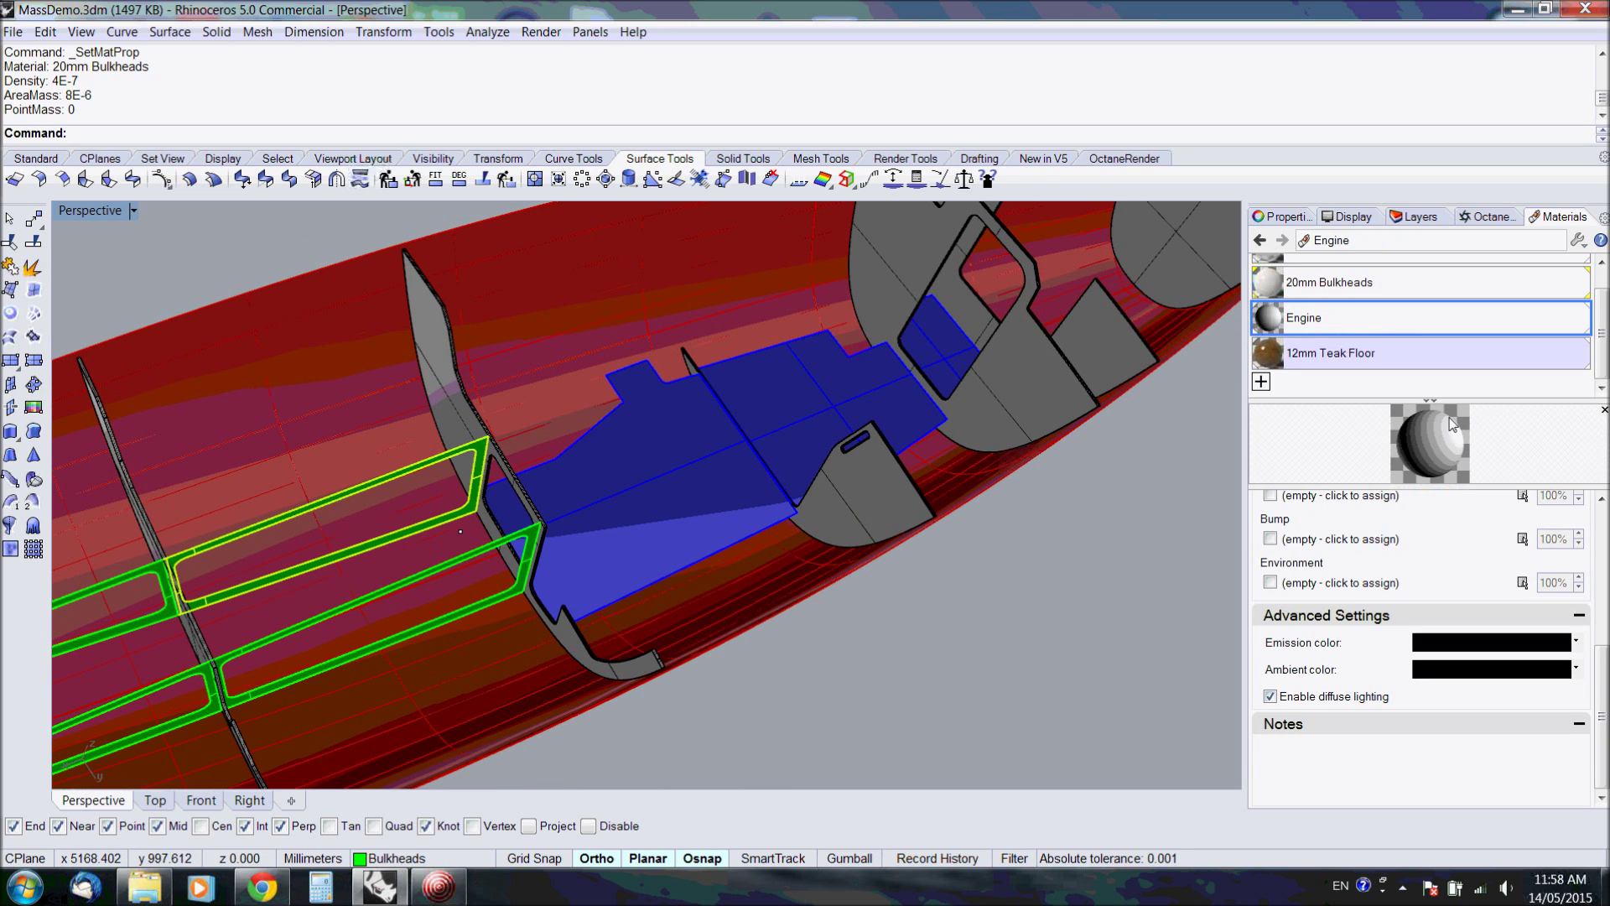
click(1286, 751)
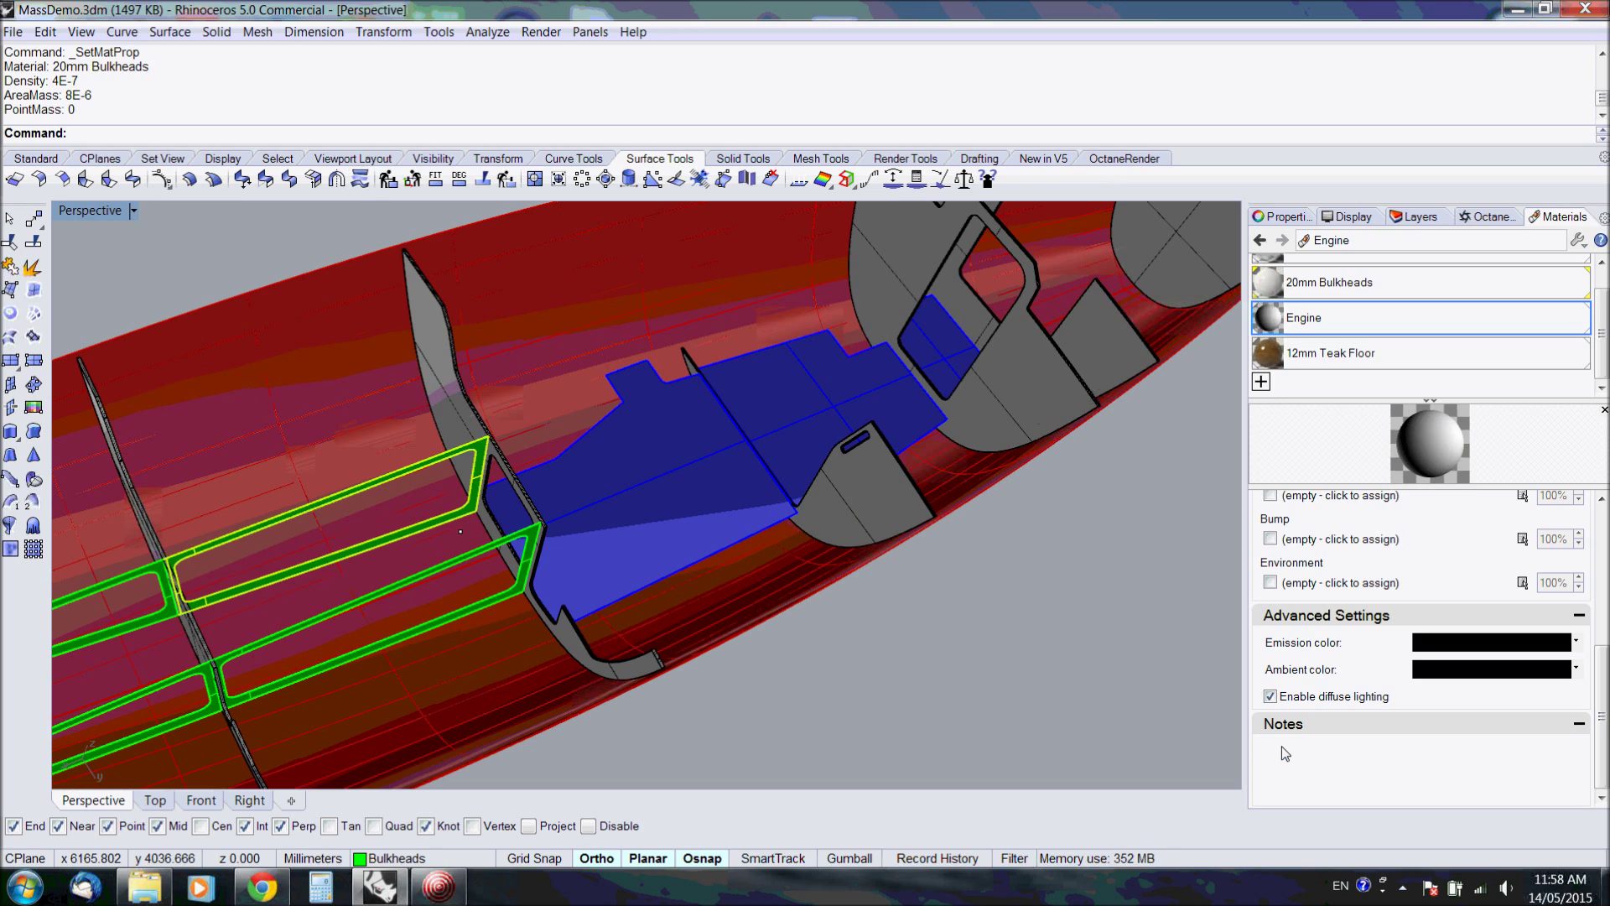
click(1472, 281)
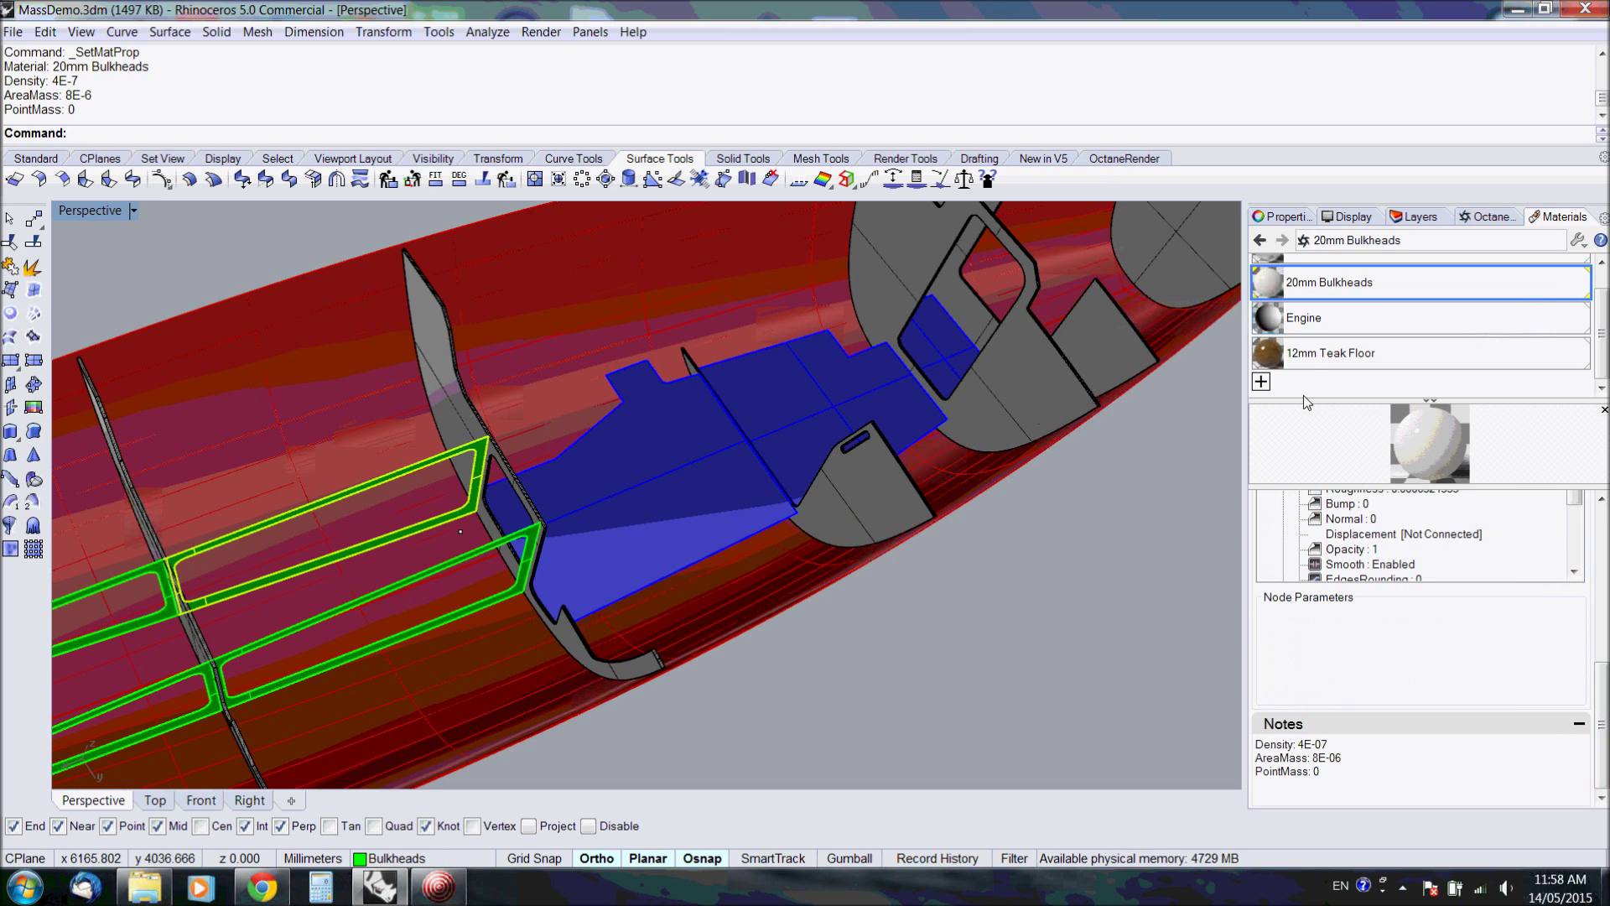
scroll(1392, 312, up, 1)
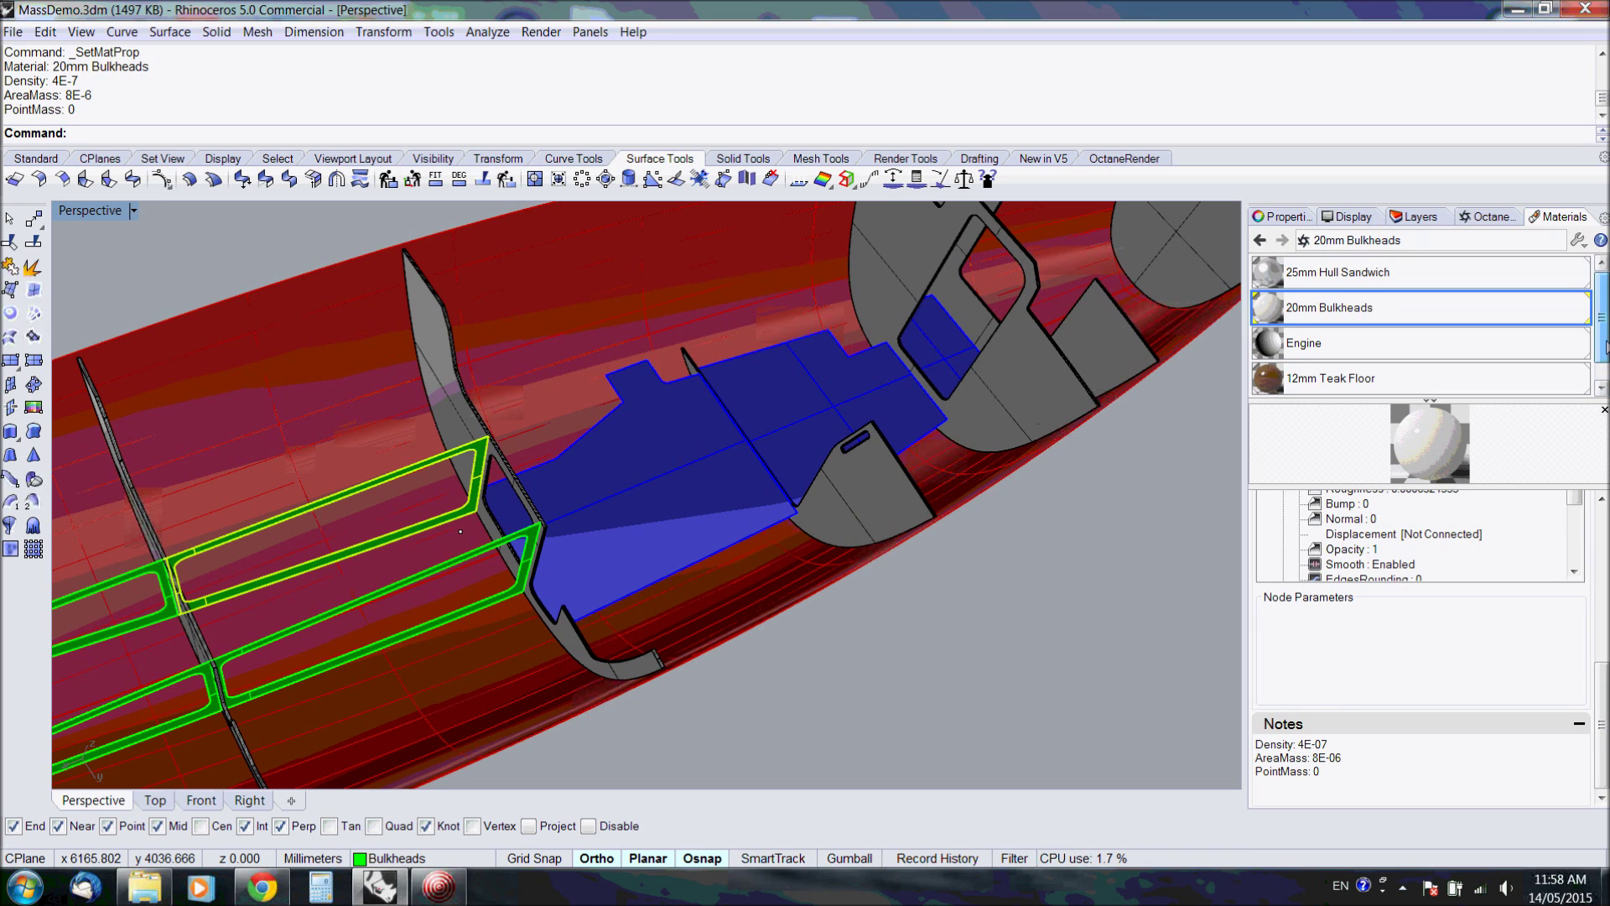
mouse_move(1598, 299)
mouse_down()
mouse_move(1600, 331)
mouse_move(1594, 276)
mouse_up()
Enter "PointMass: 230" in the notes of the Engine material
click(1359, 343)
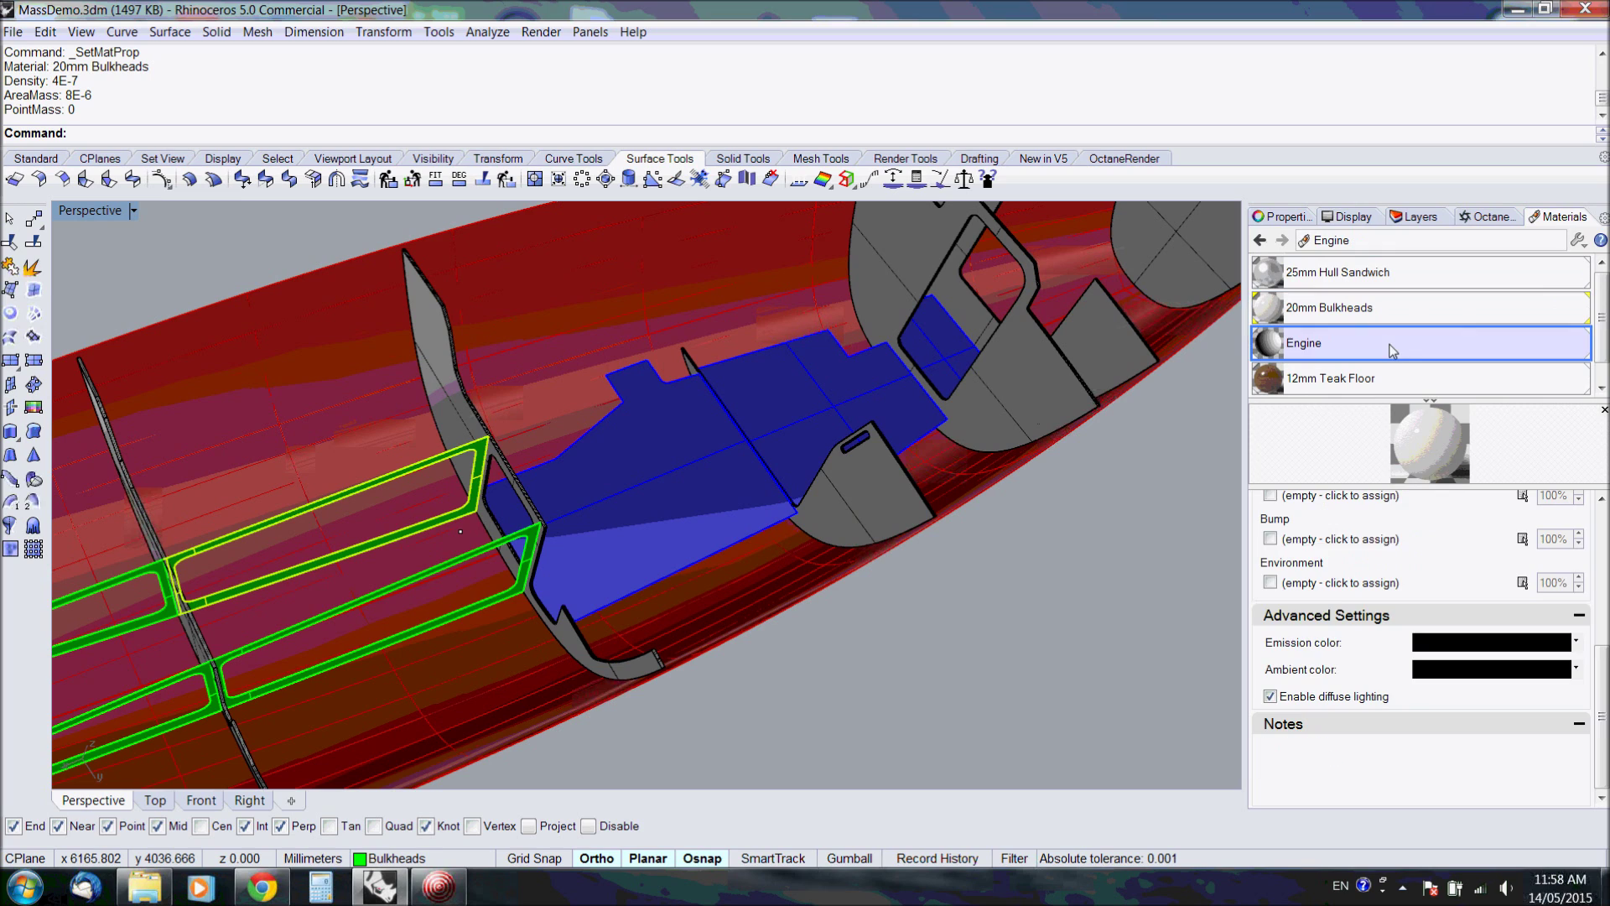
click(1286, 761)
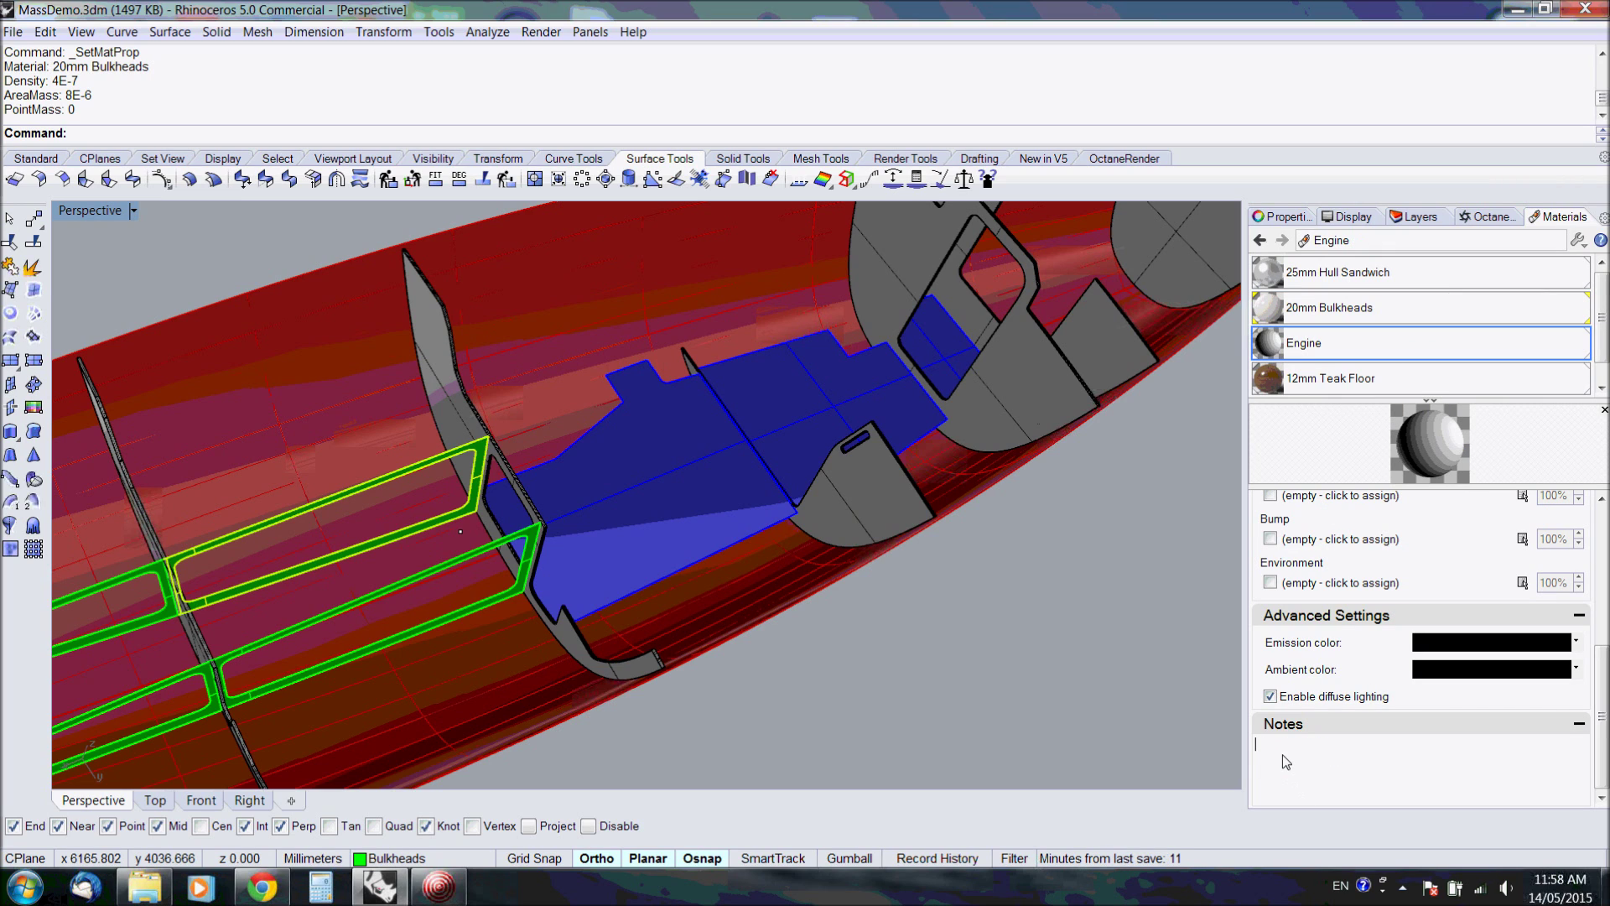
text(PointMass: 230)
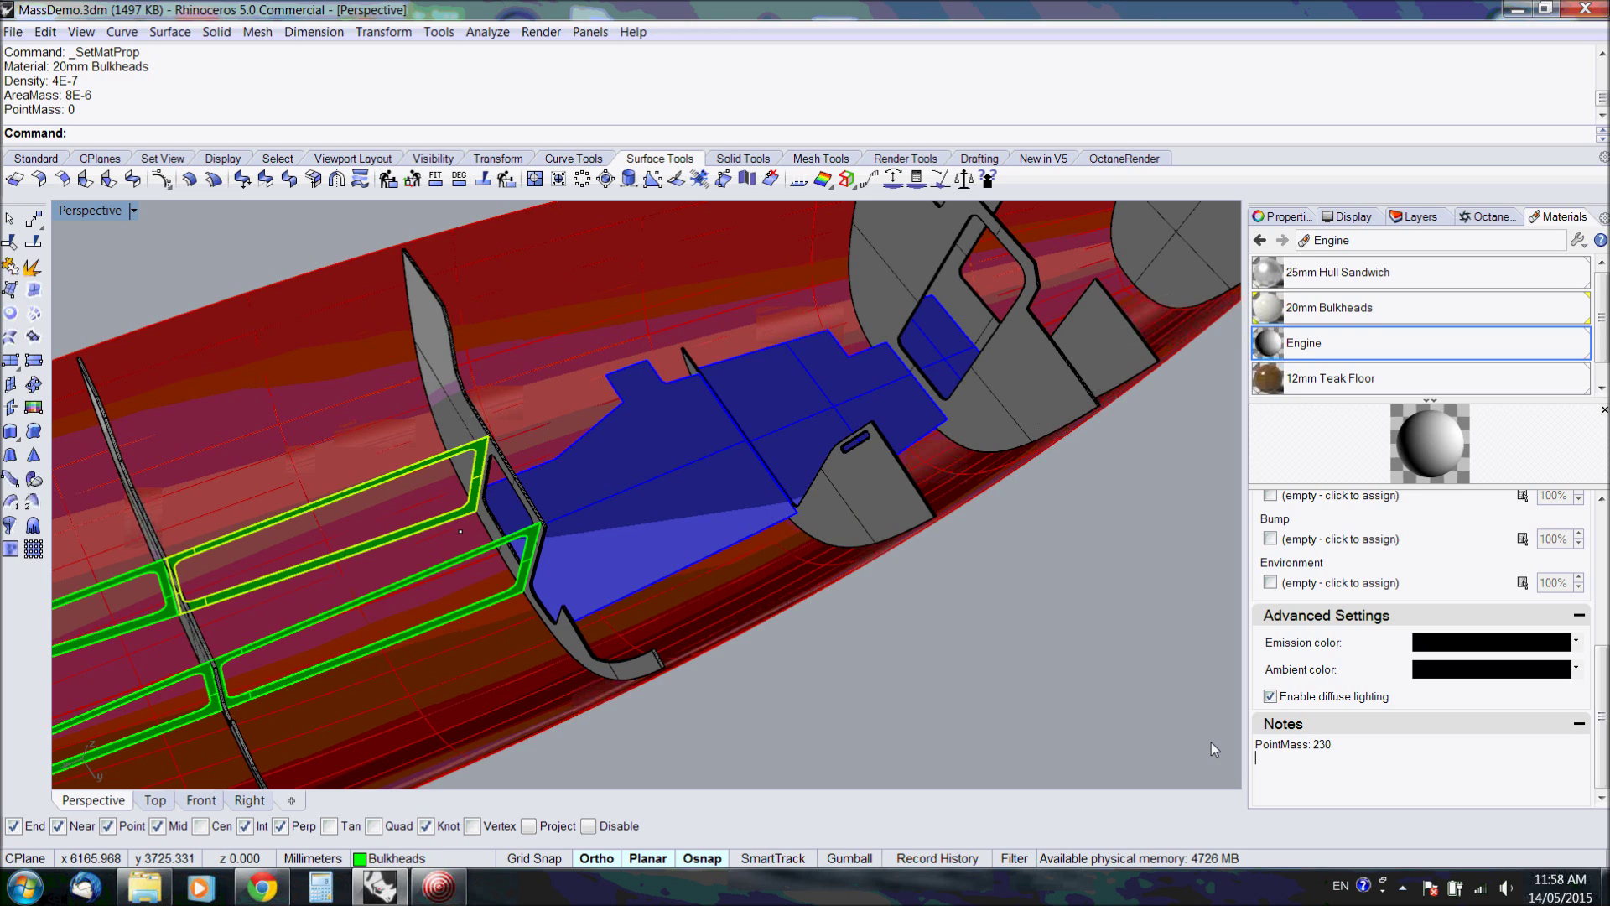
right_drag(1211, 742, 1159, 652)
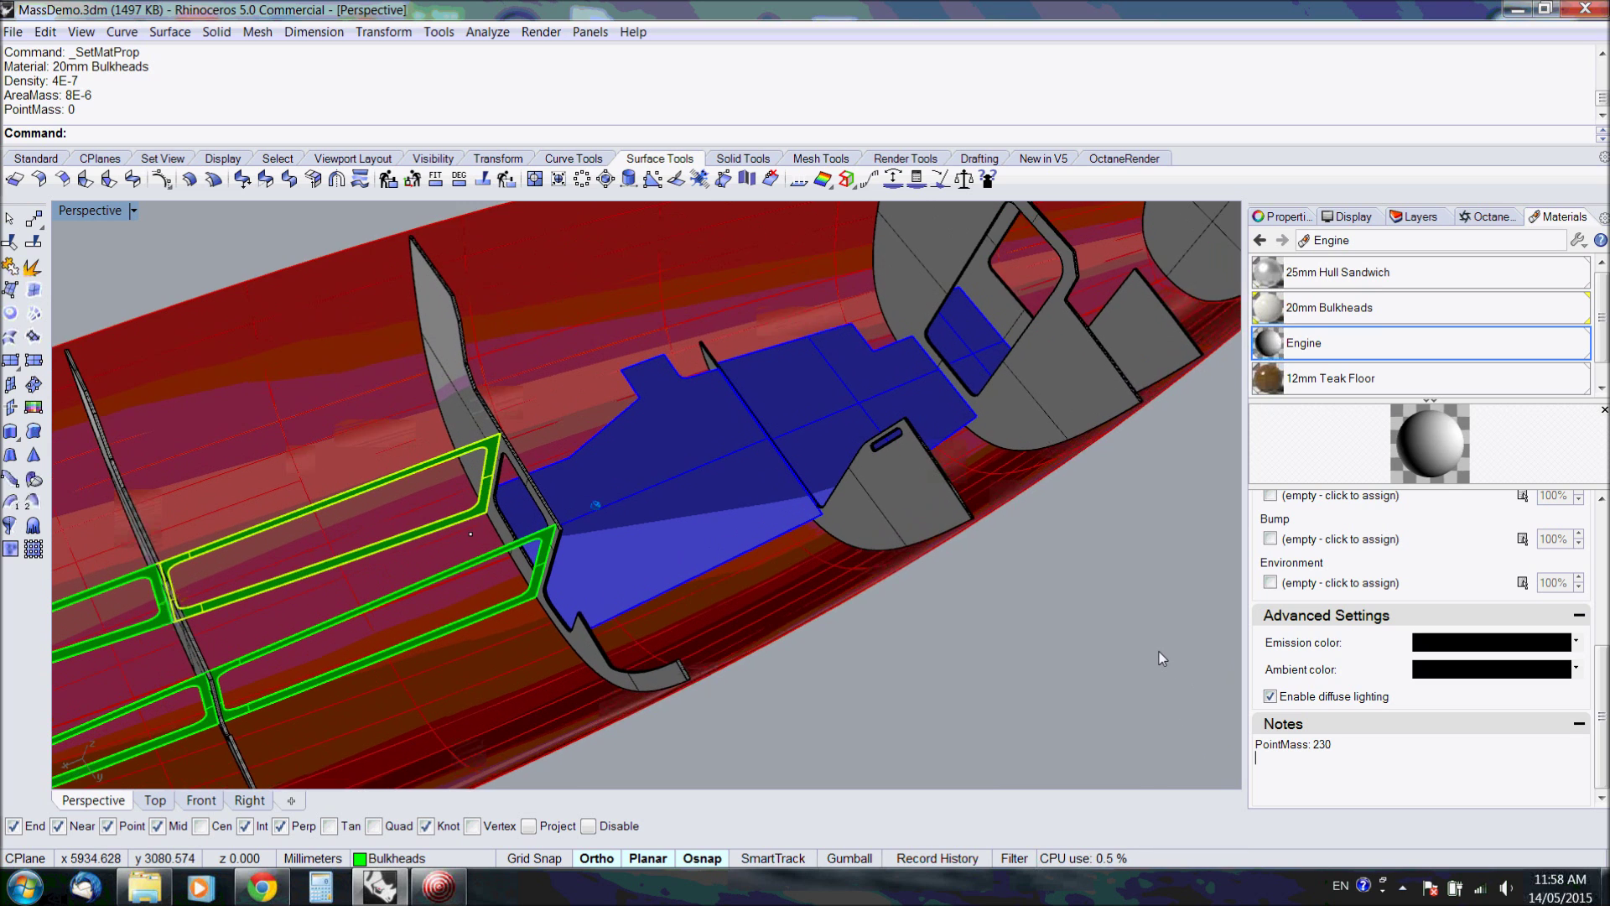
Try to set the mass properties of the engine point's material with SetMatProp
scroll(312, 499, up, 1)
click(904, 688)
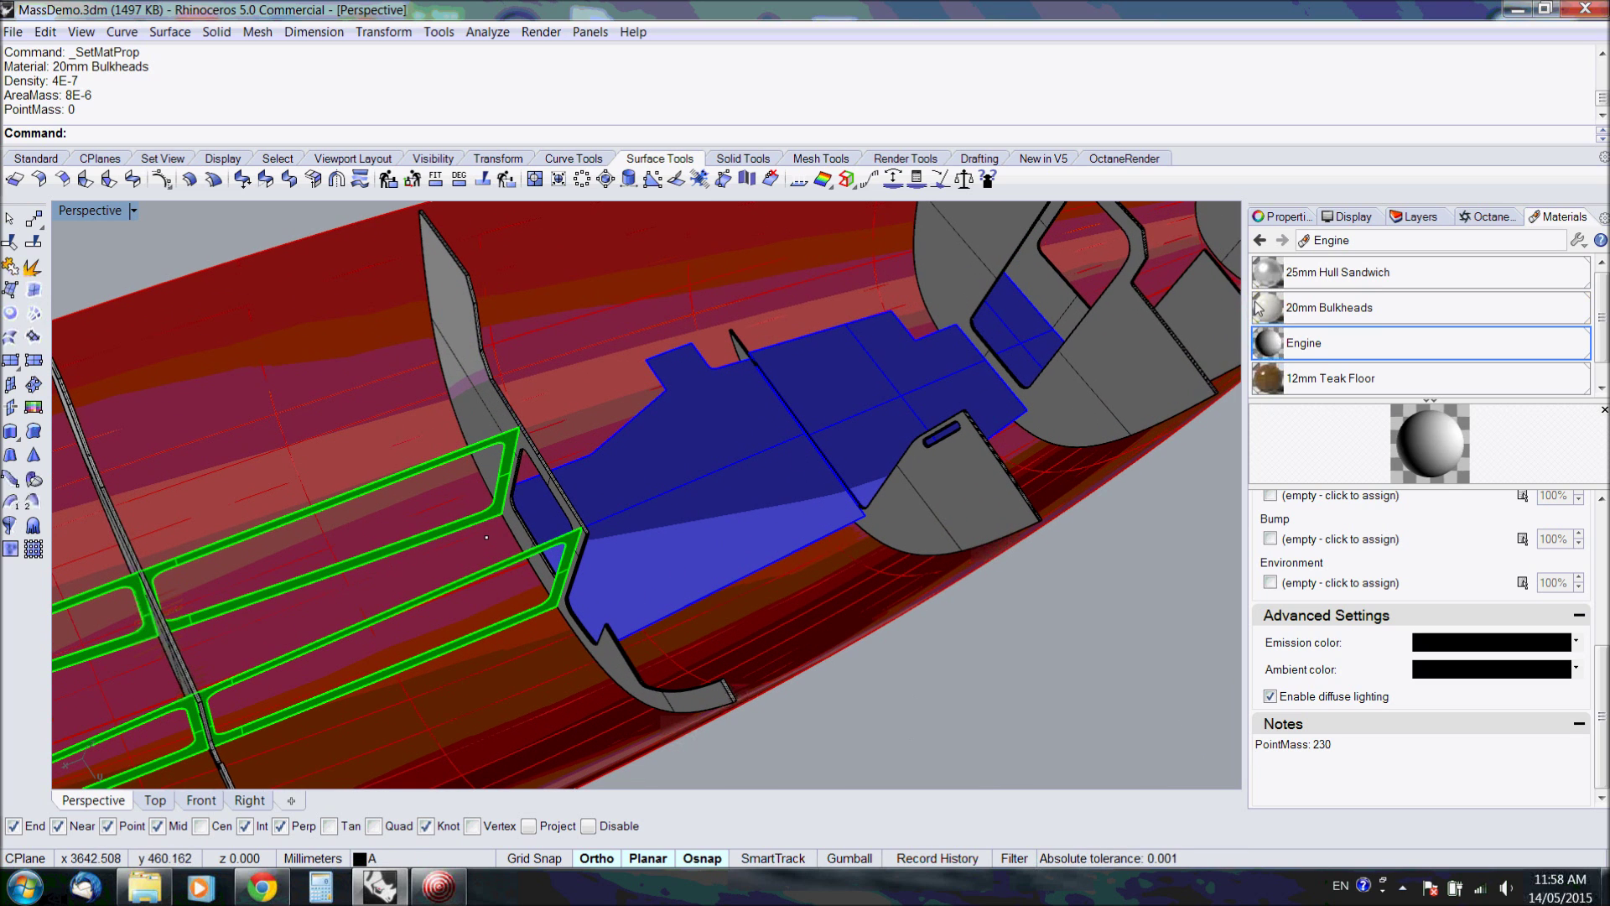
click(988, 181)
scroll(503, 520, up, 2)
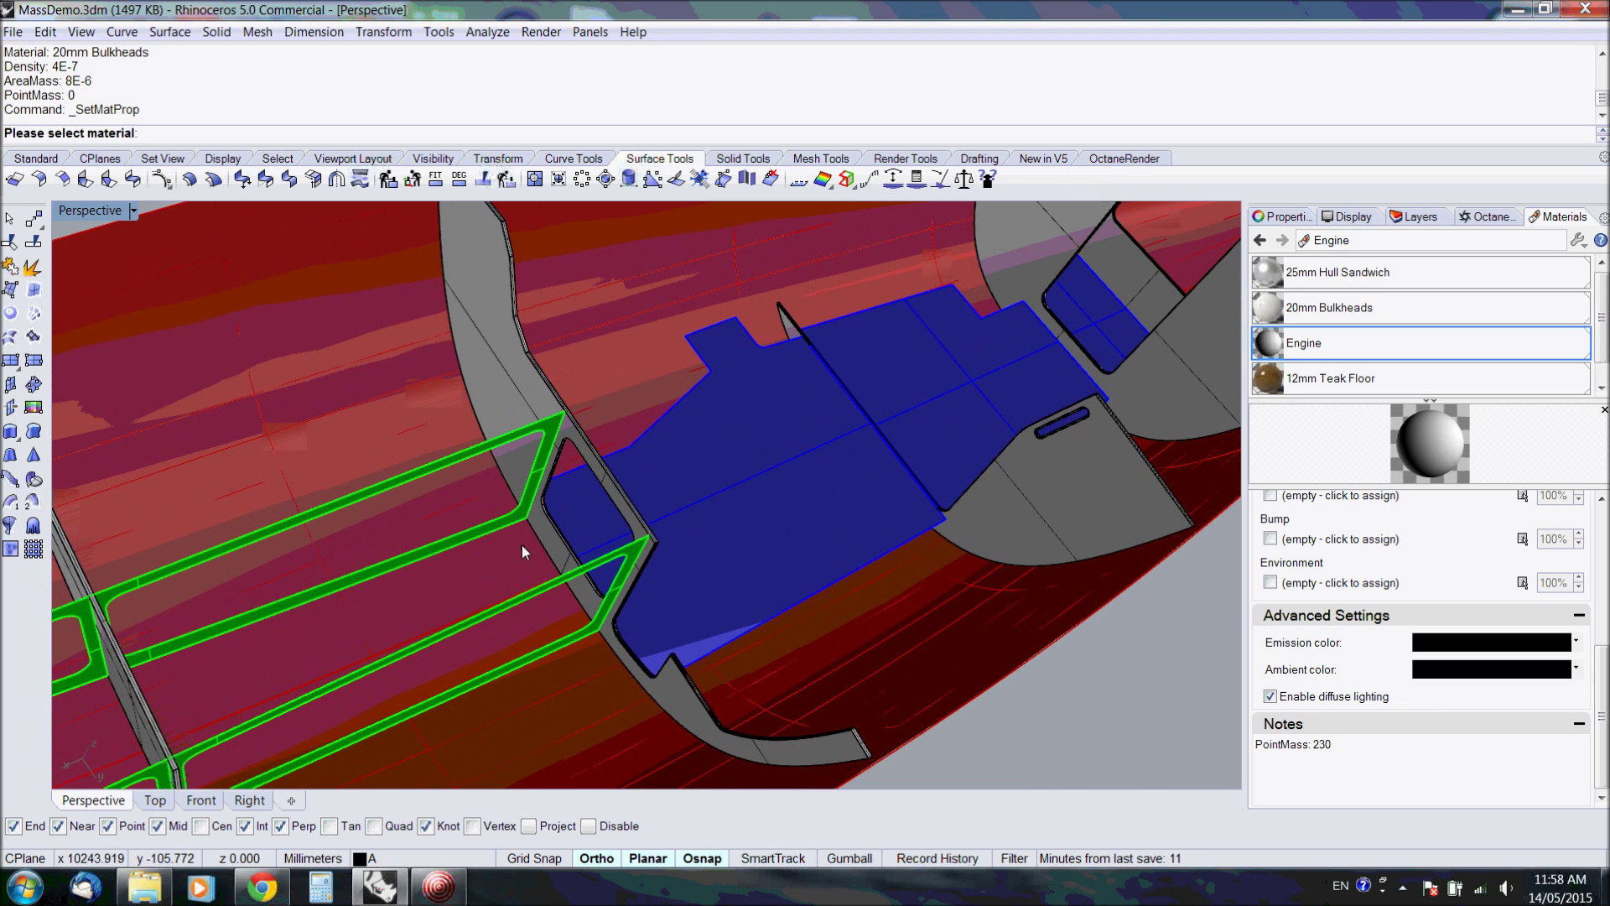
click(523, 547)
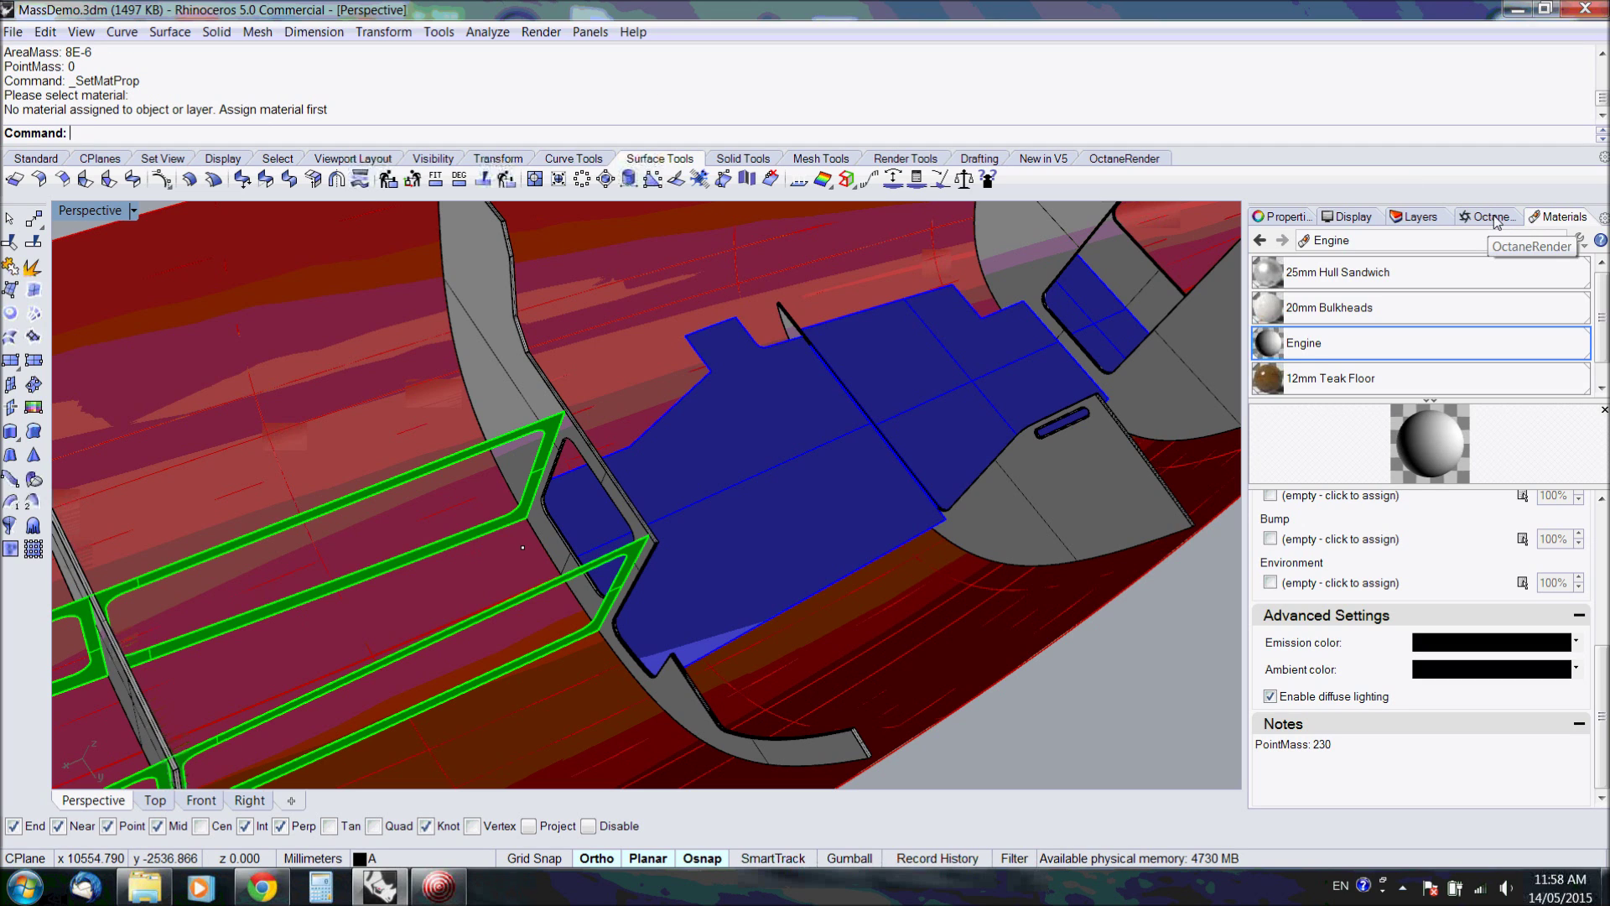
Assign the Engine material to the Engine layer
click(1425, 218)
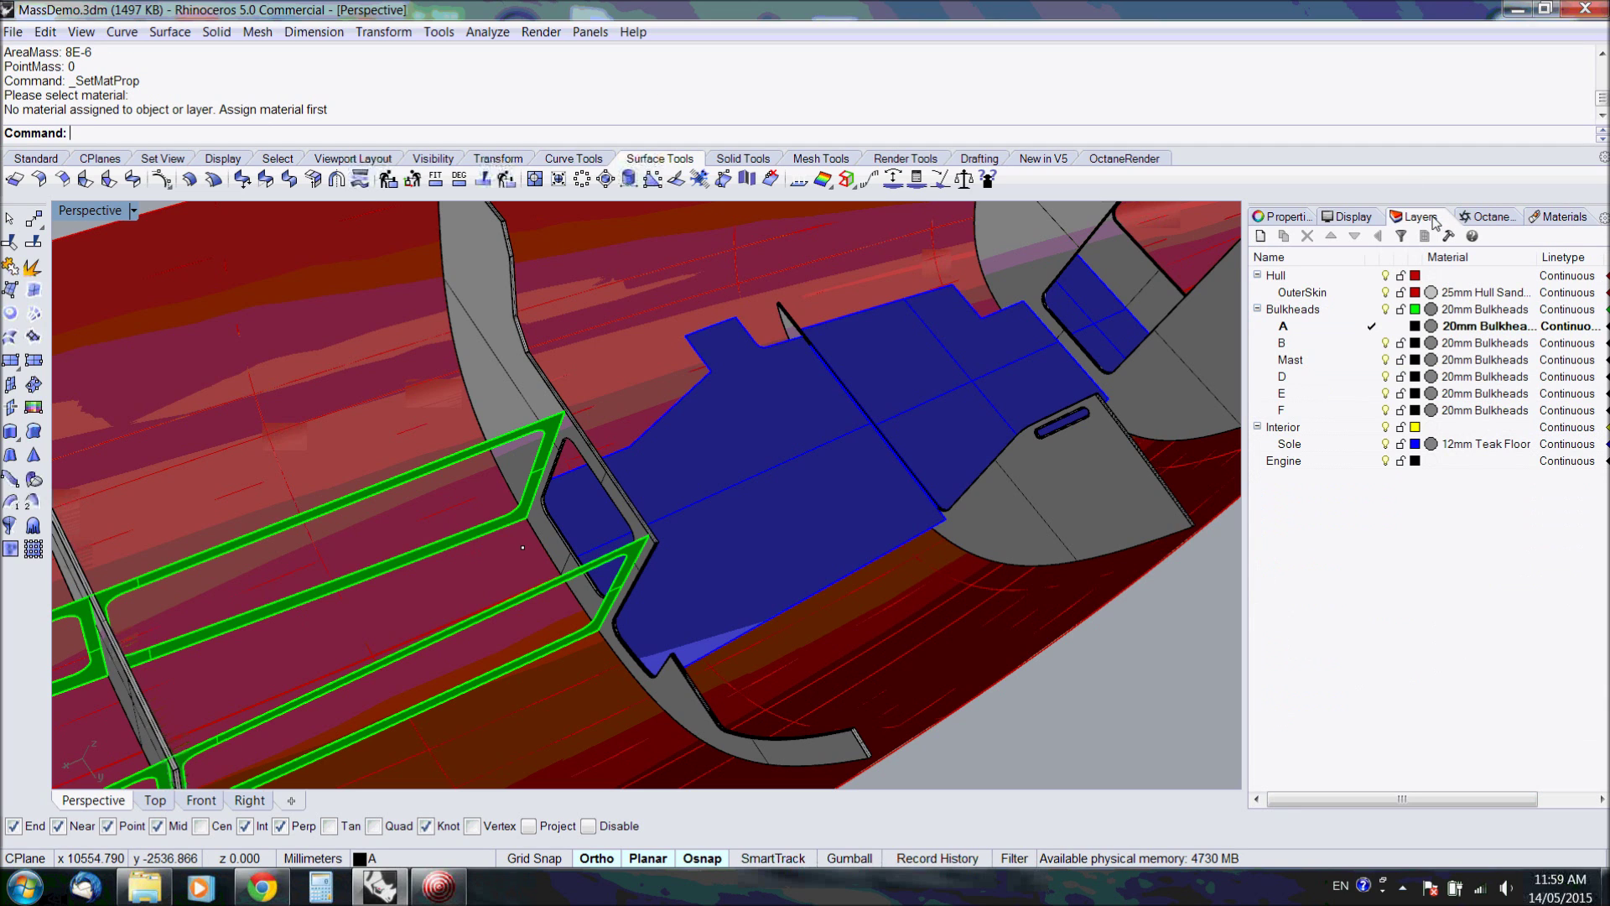
click(1431, 462)
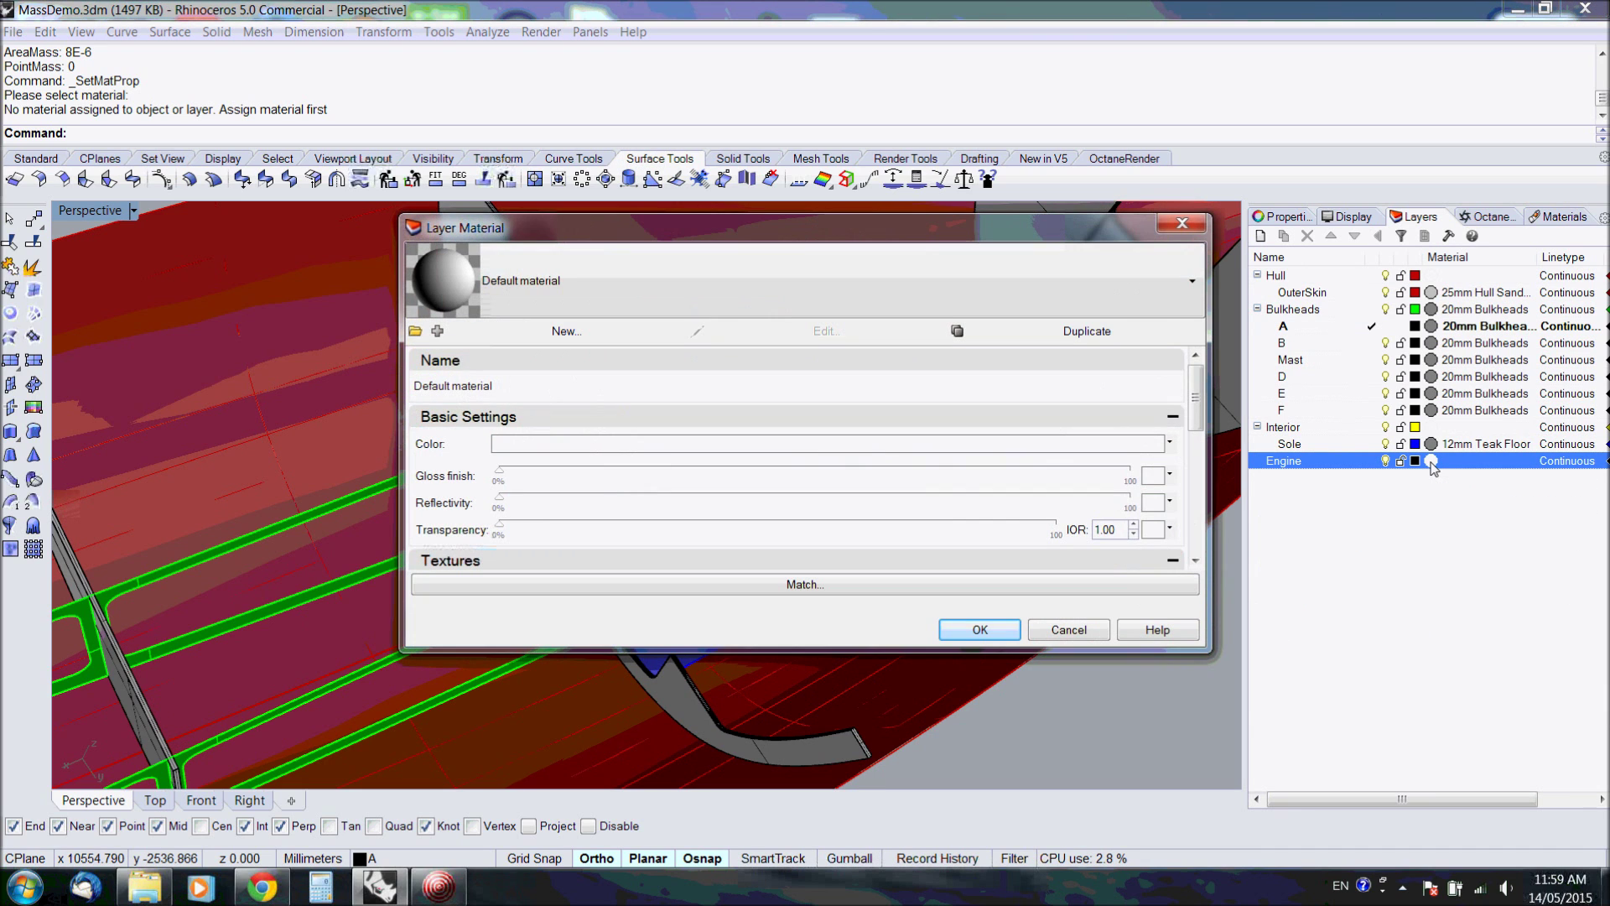
click(1166, 294)
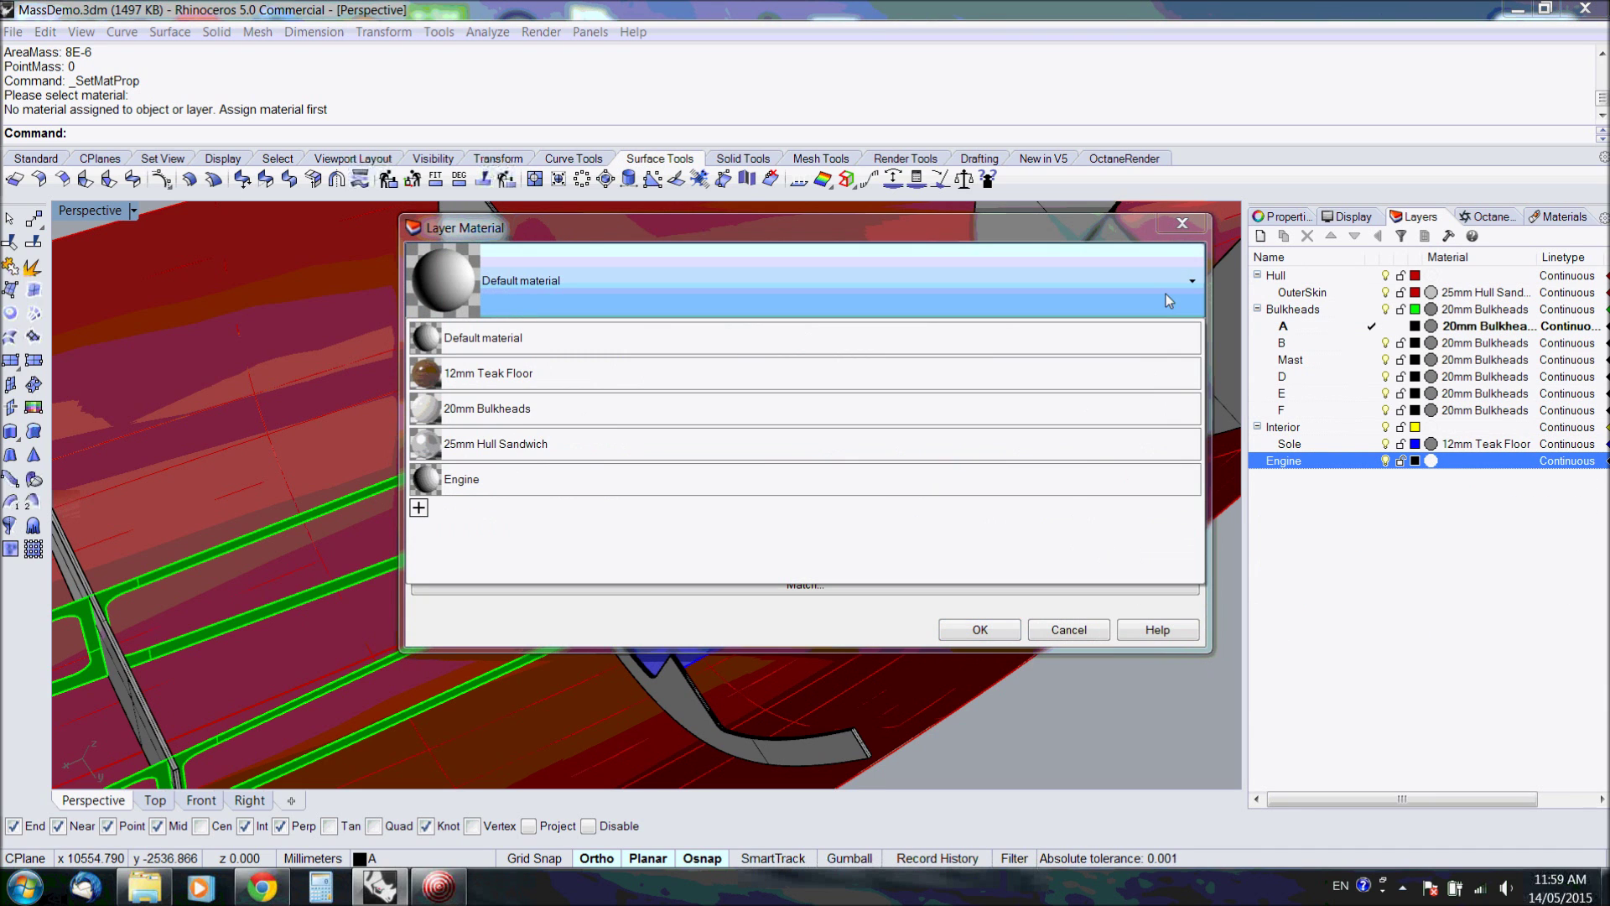
click(473, 482)
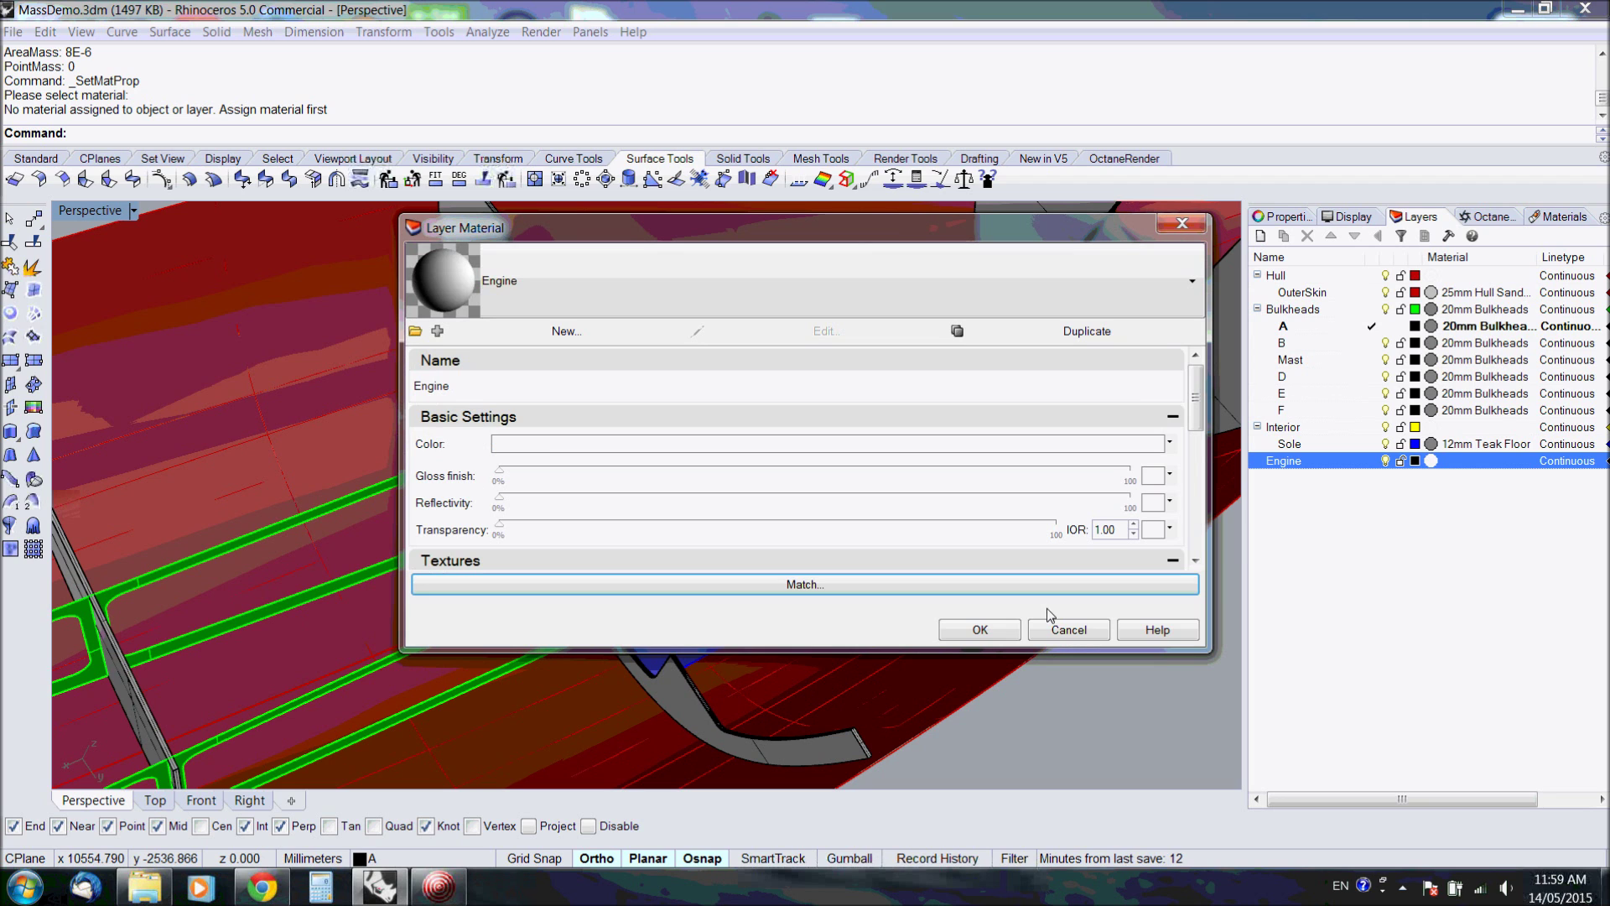
click(981, 629)
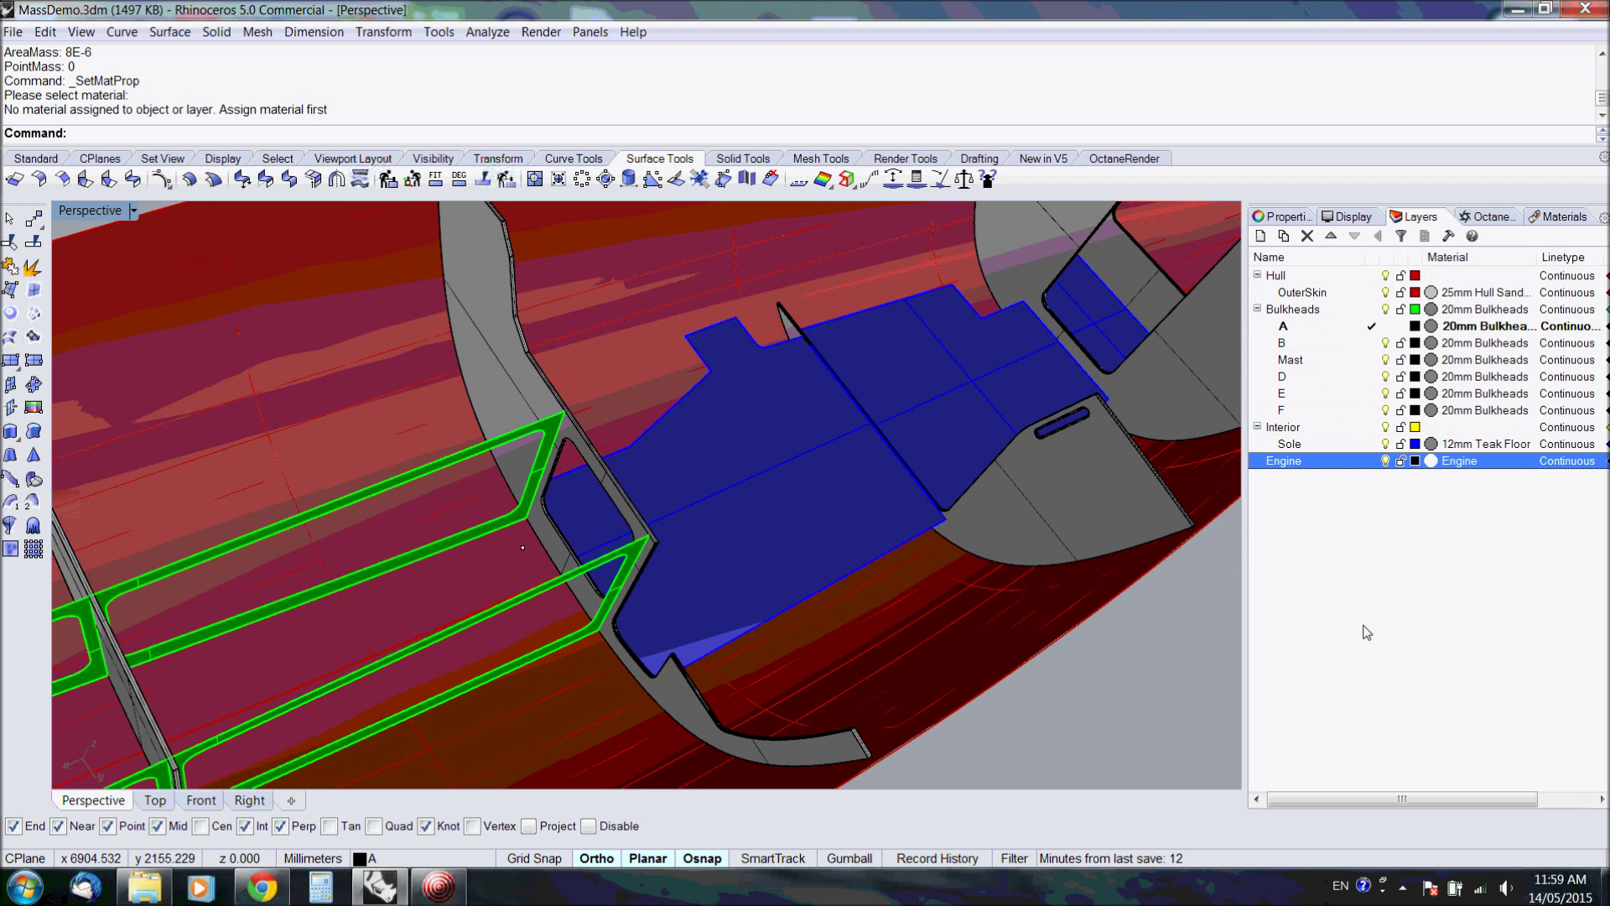
click(1313, 522)
Examine the engine point beside the sole and the arrangement of bulkheads and longitudinals in the whole hull
key(Down)
key(Down)
key(Down)
key(Down)
key(Down)
key(Down)
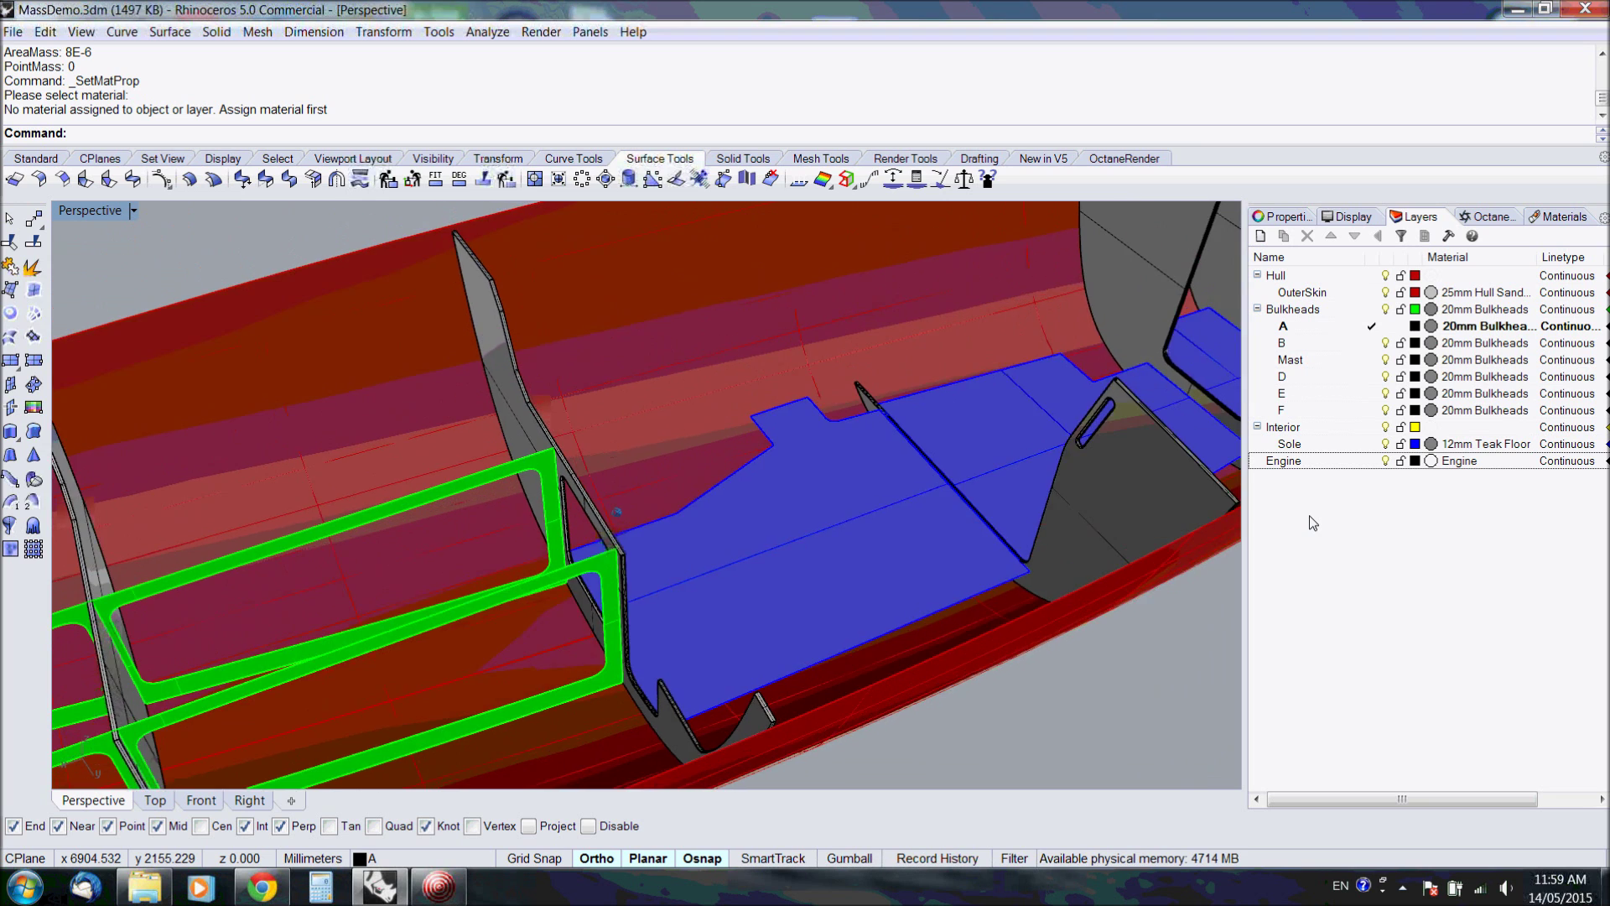
key(Up)
key(Up)
key(Up)
key(Up)
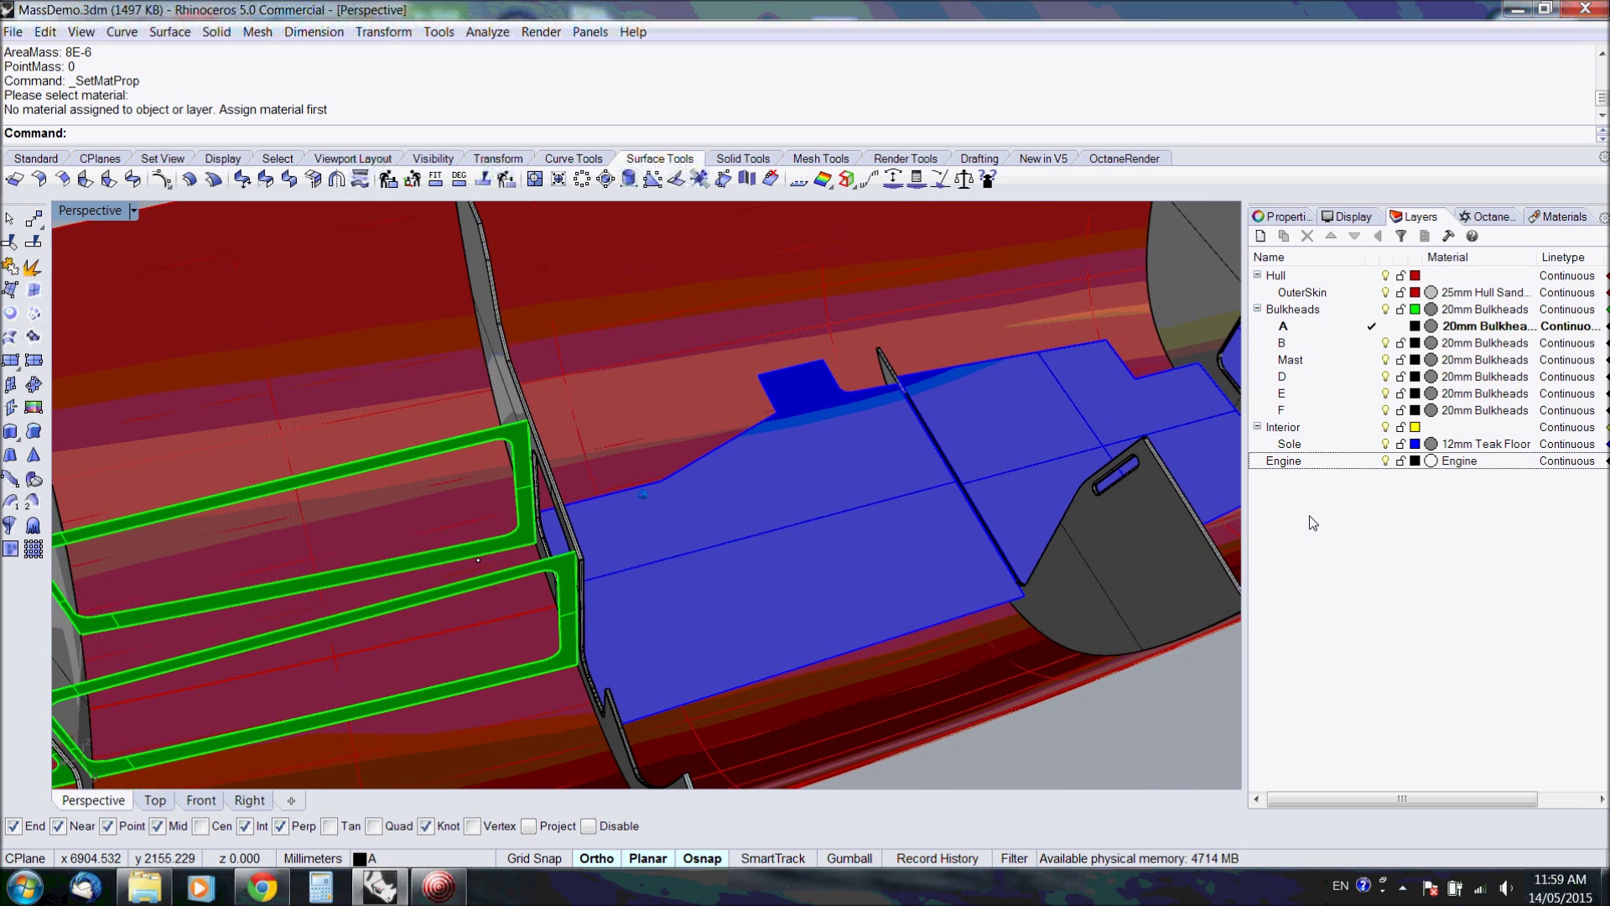
key(Page_Down)
key(Page_Down)
key(Page_Down)
key(Page_Down)
key(Page_Down)
key(Page_Down)
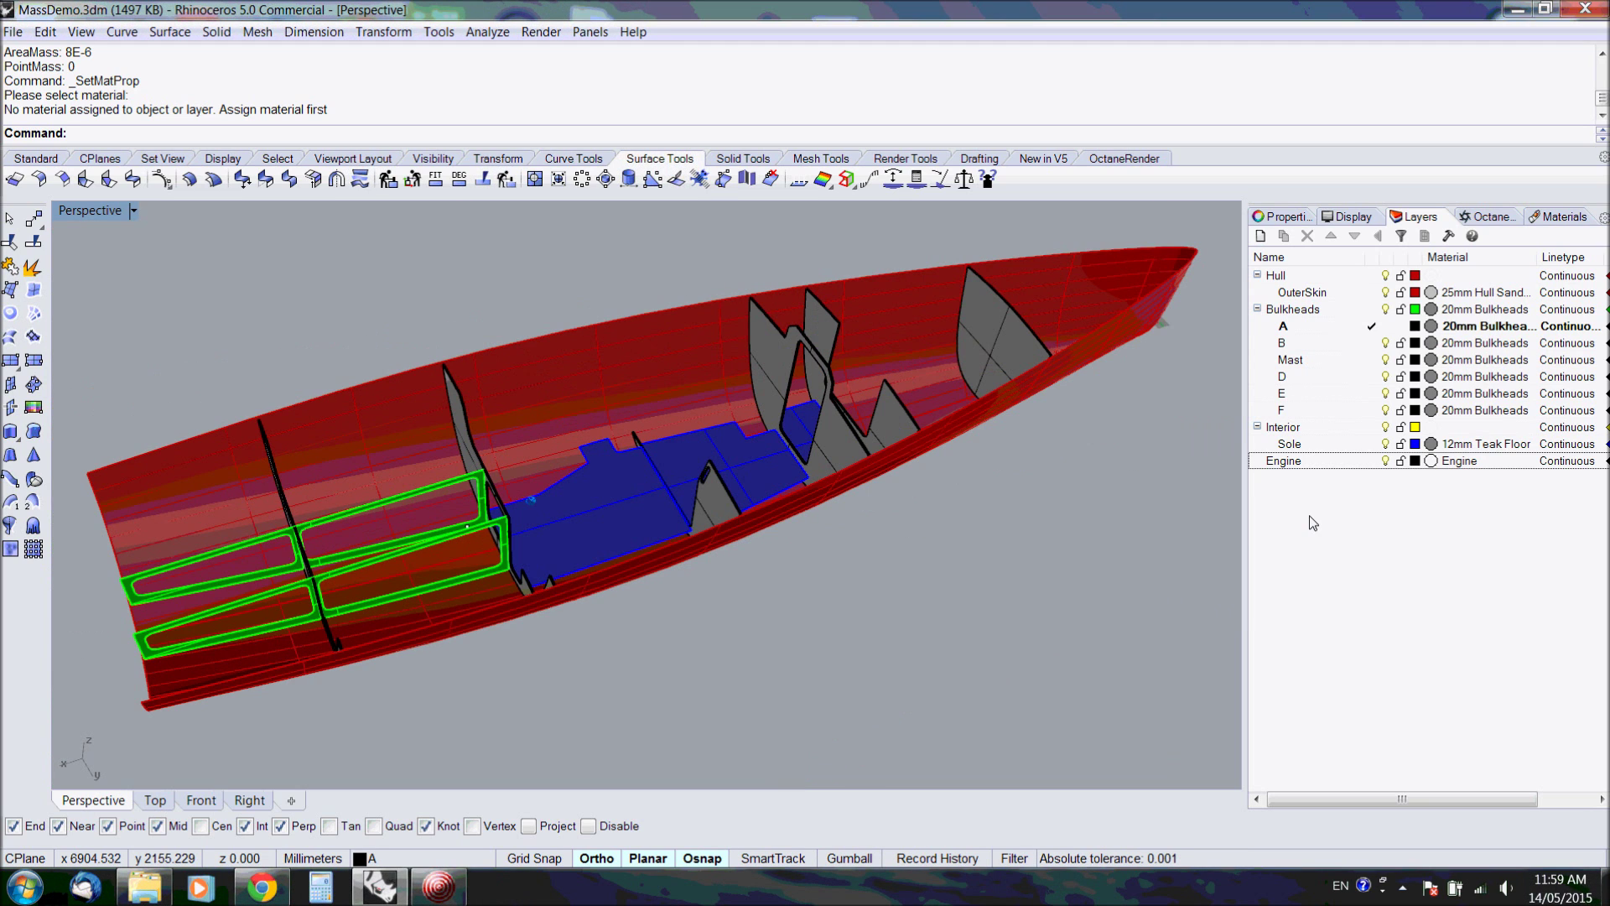
key(Up)
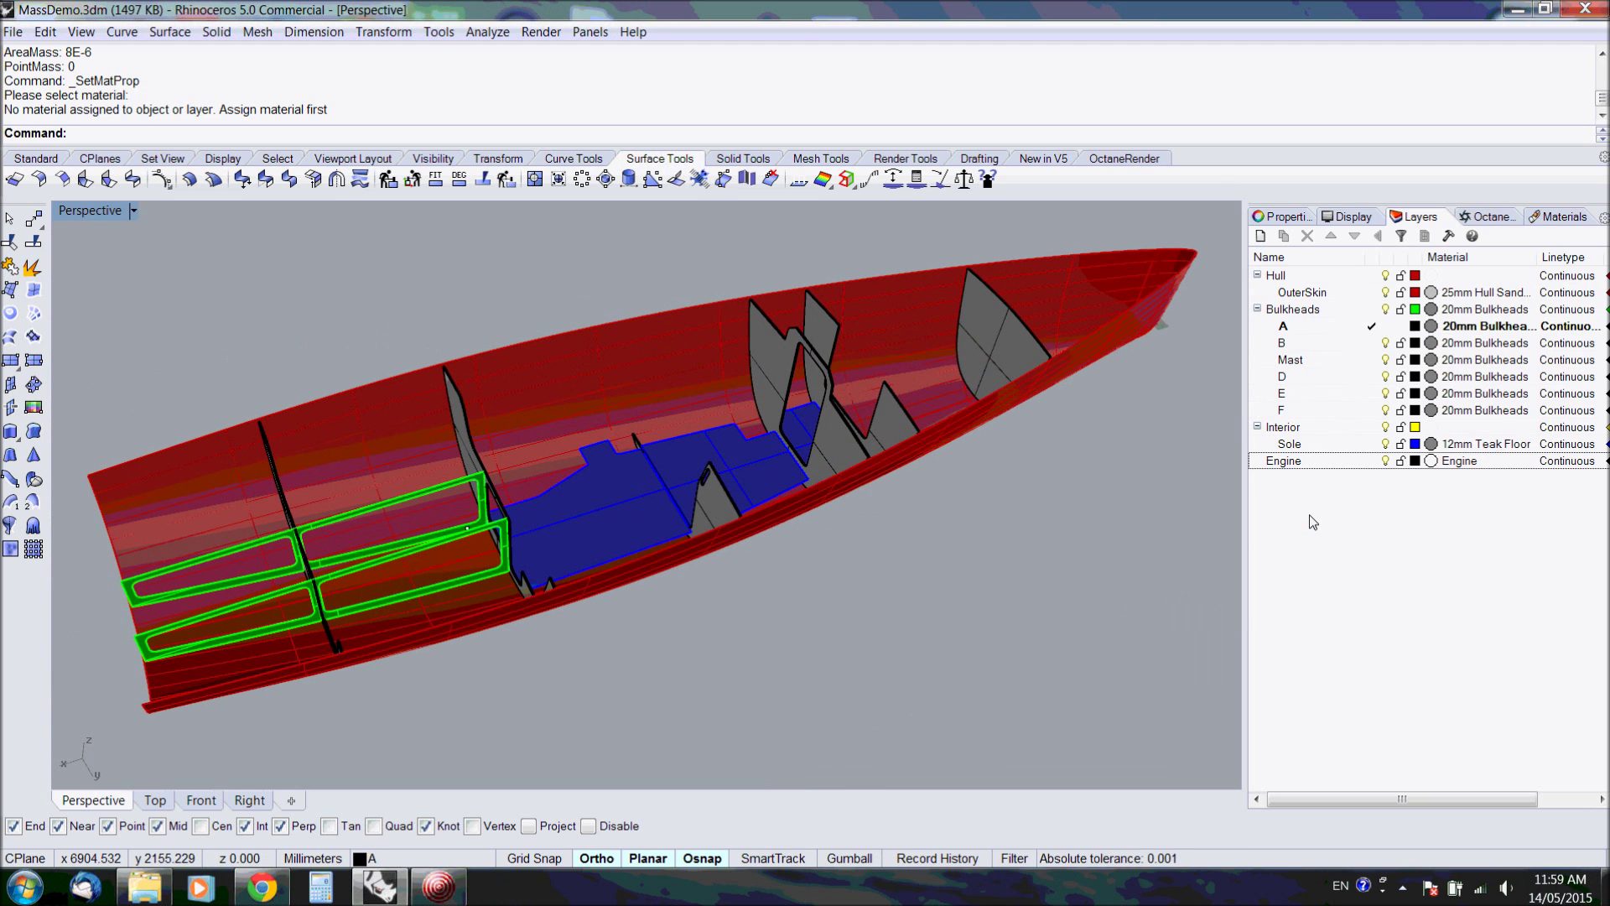
Calculate the total mass and centre of gravity of all objects in the model with GetMassProps
click(967, 184)
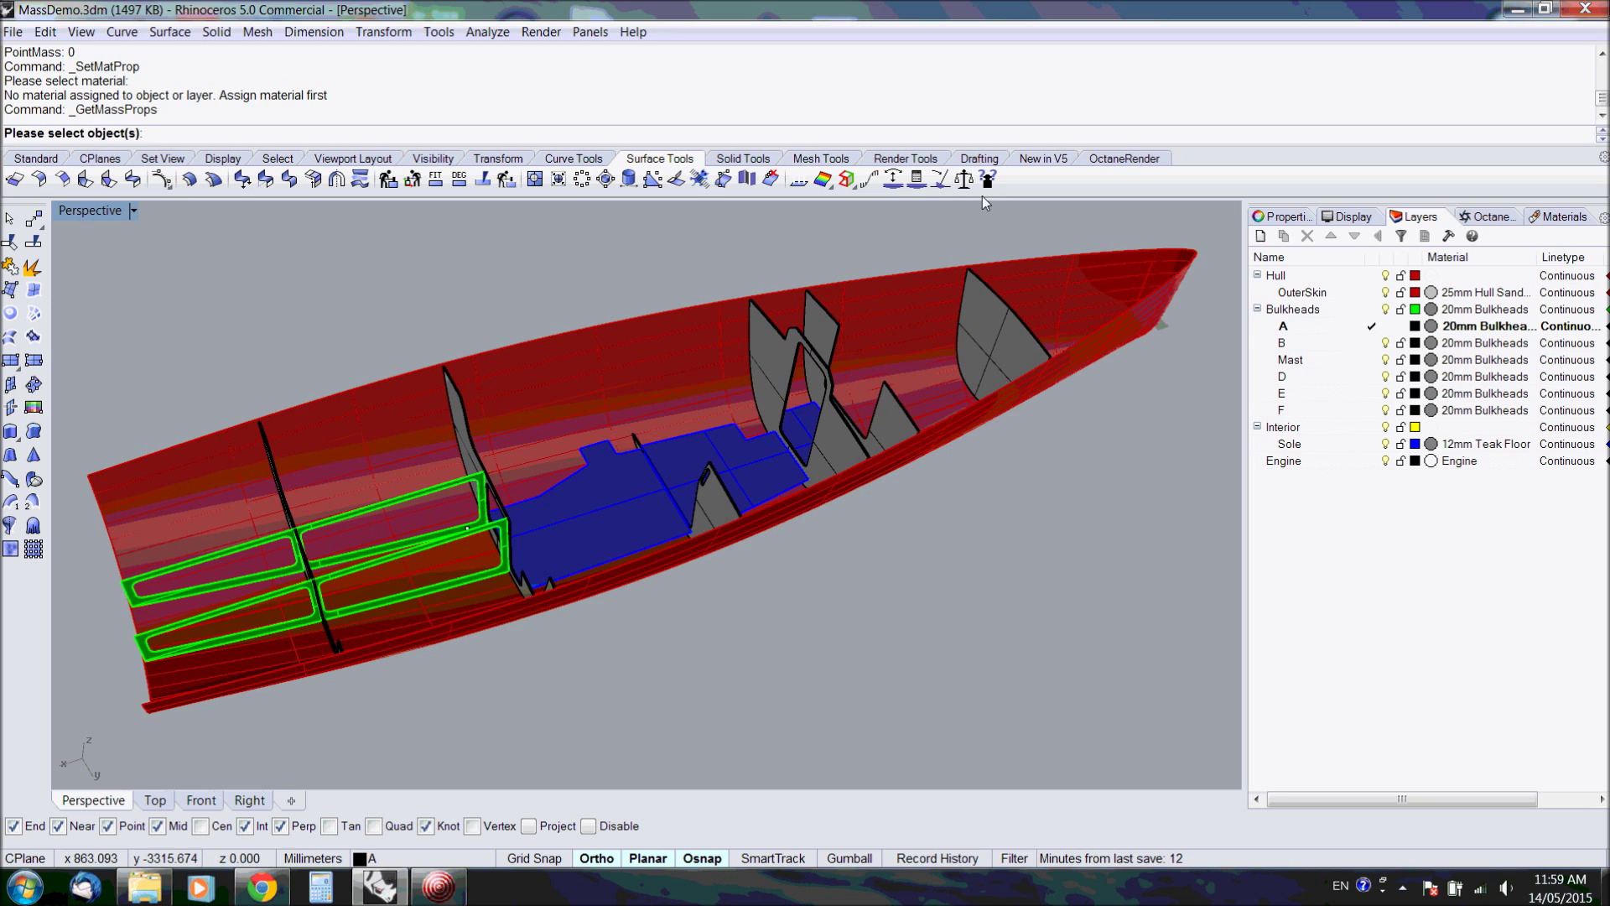
key(Up)
key(Up)
key(Page_Down)
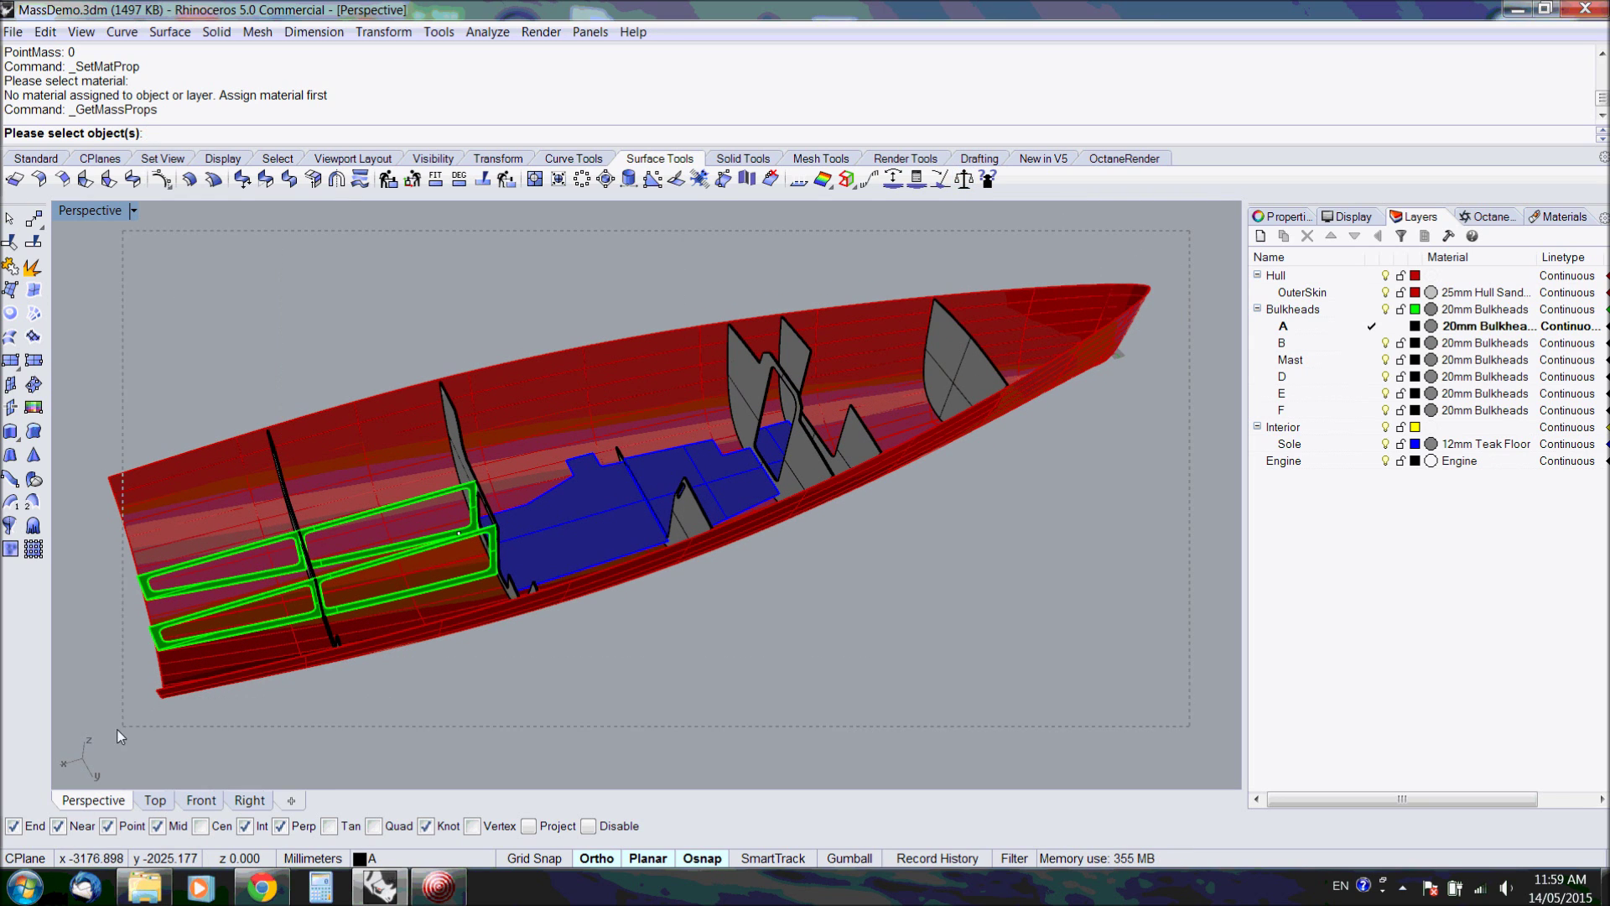
key(ctrl+a)
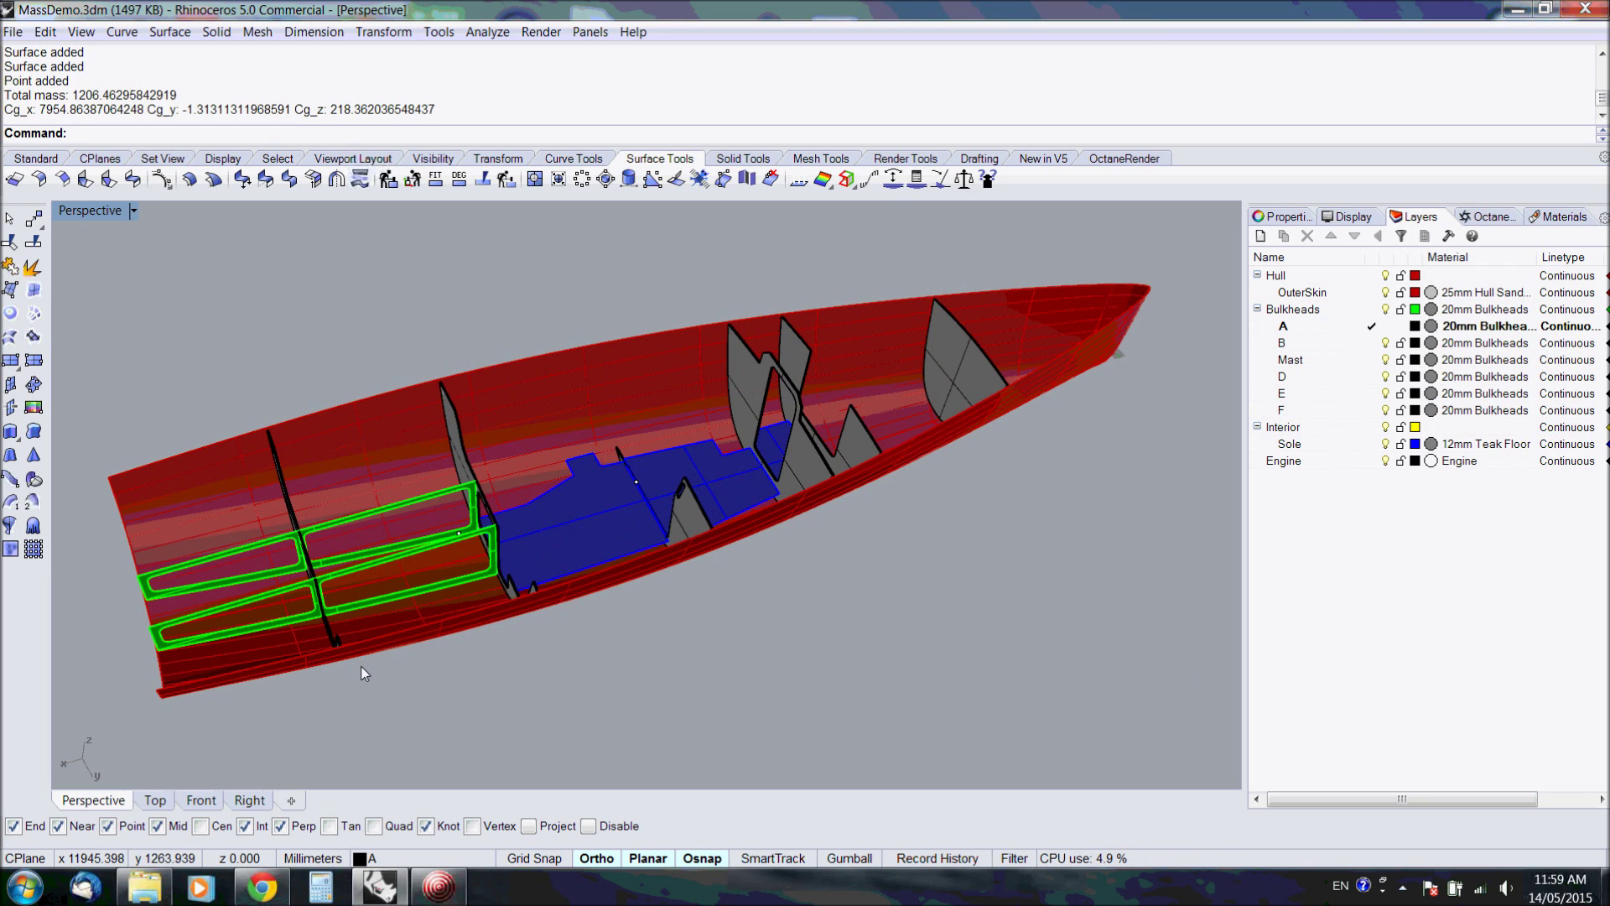
Select the centre-of-gravity point beside the narrow bulkhead over the sole
key(Page_Up)
key(Page_Up)
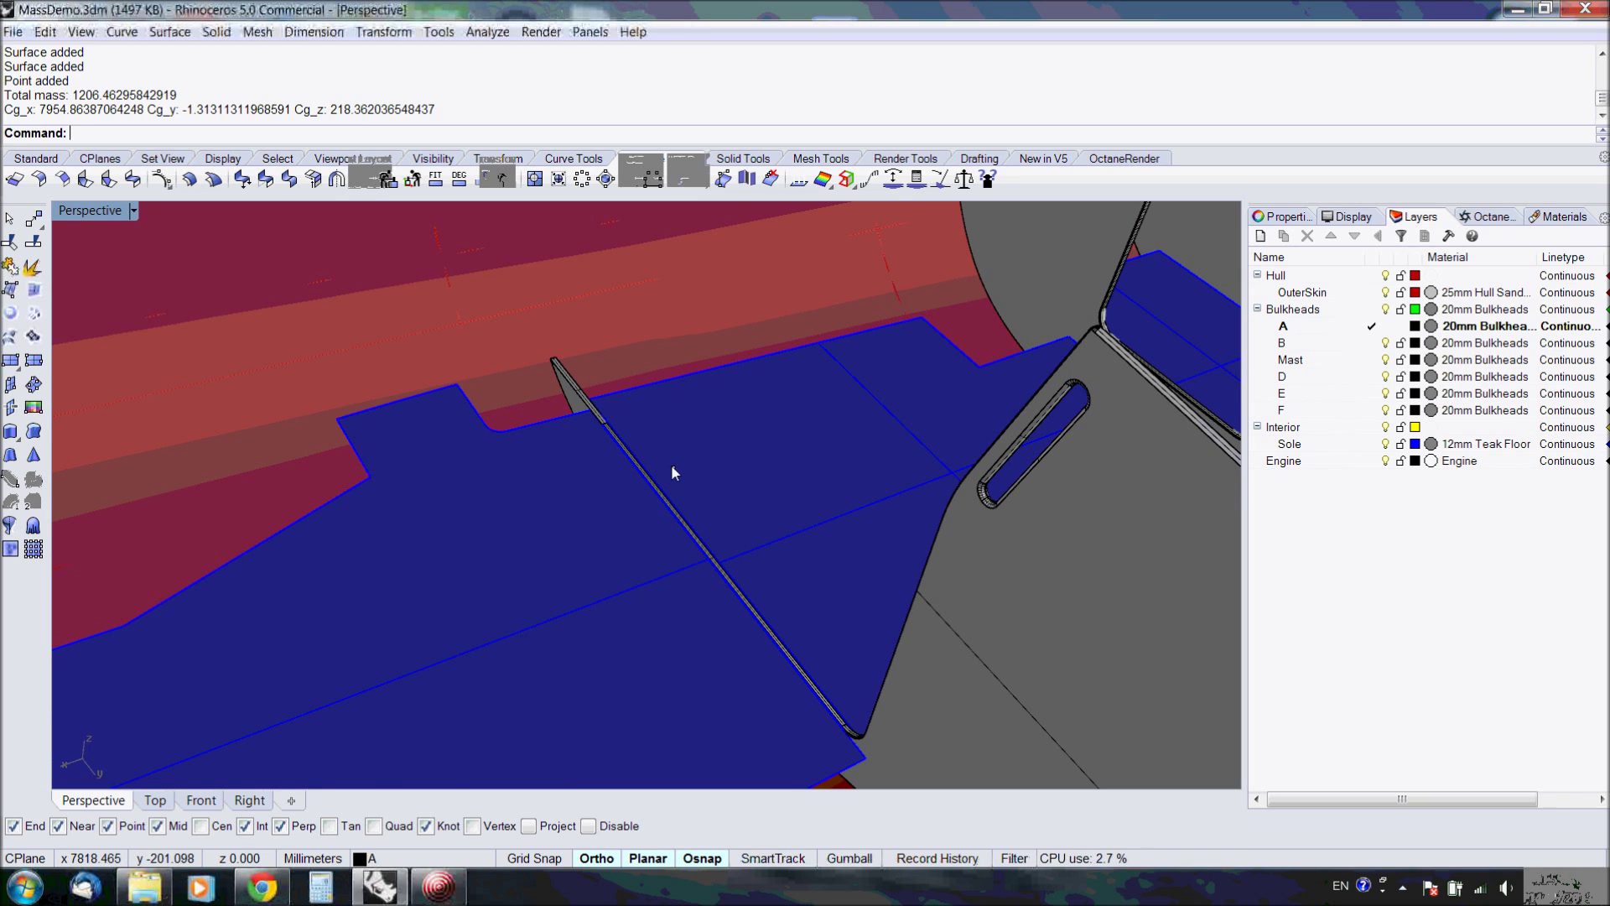
click(672, 467)
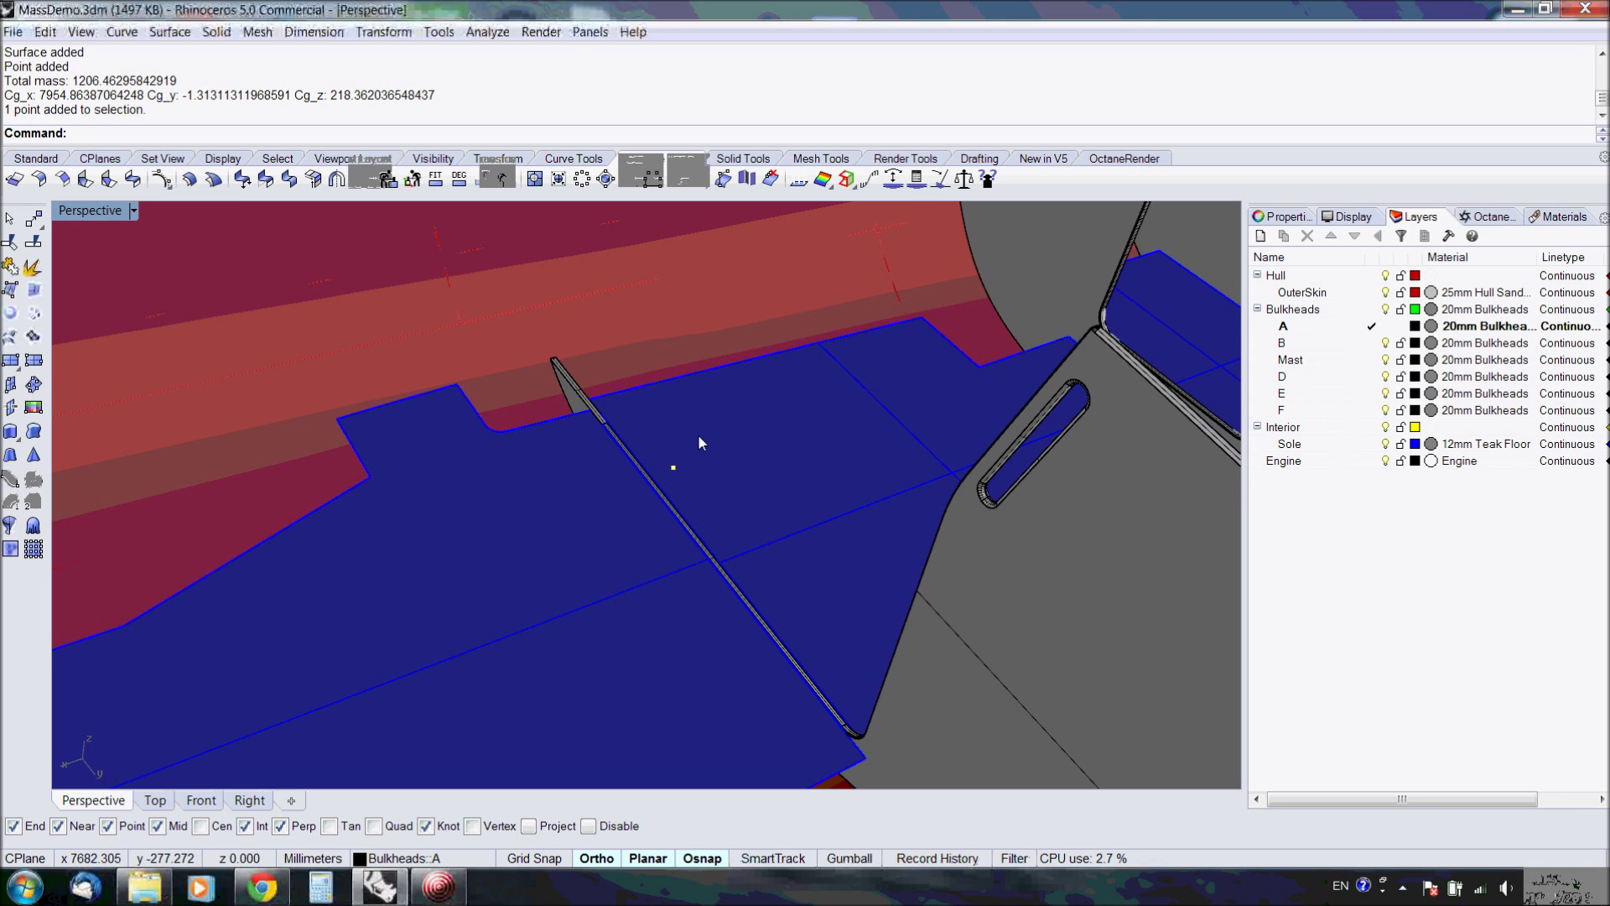
Look at the file-saving options for the 12mm Teak Floor material and cancel without saving
click(1552, 221)
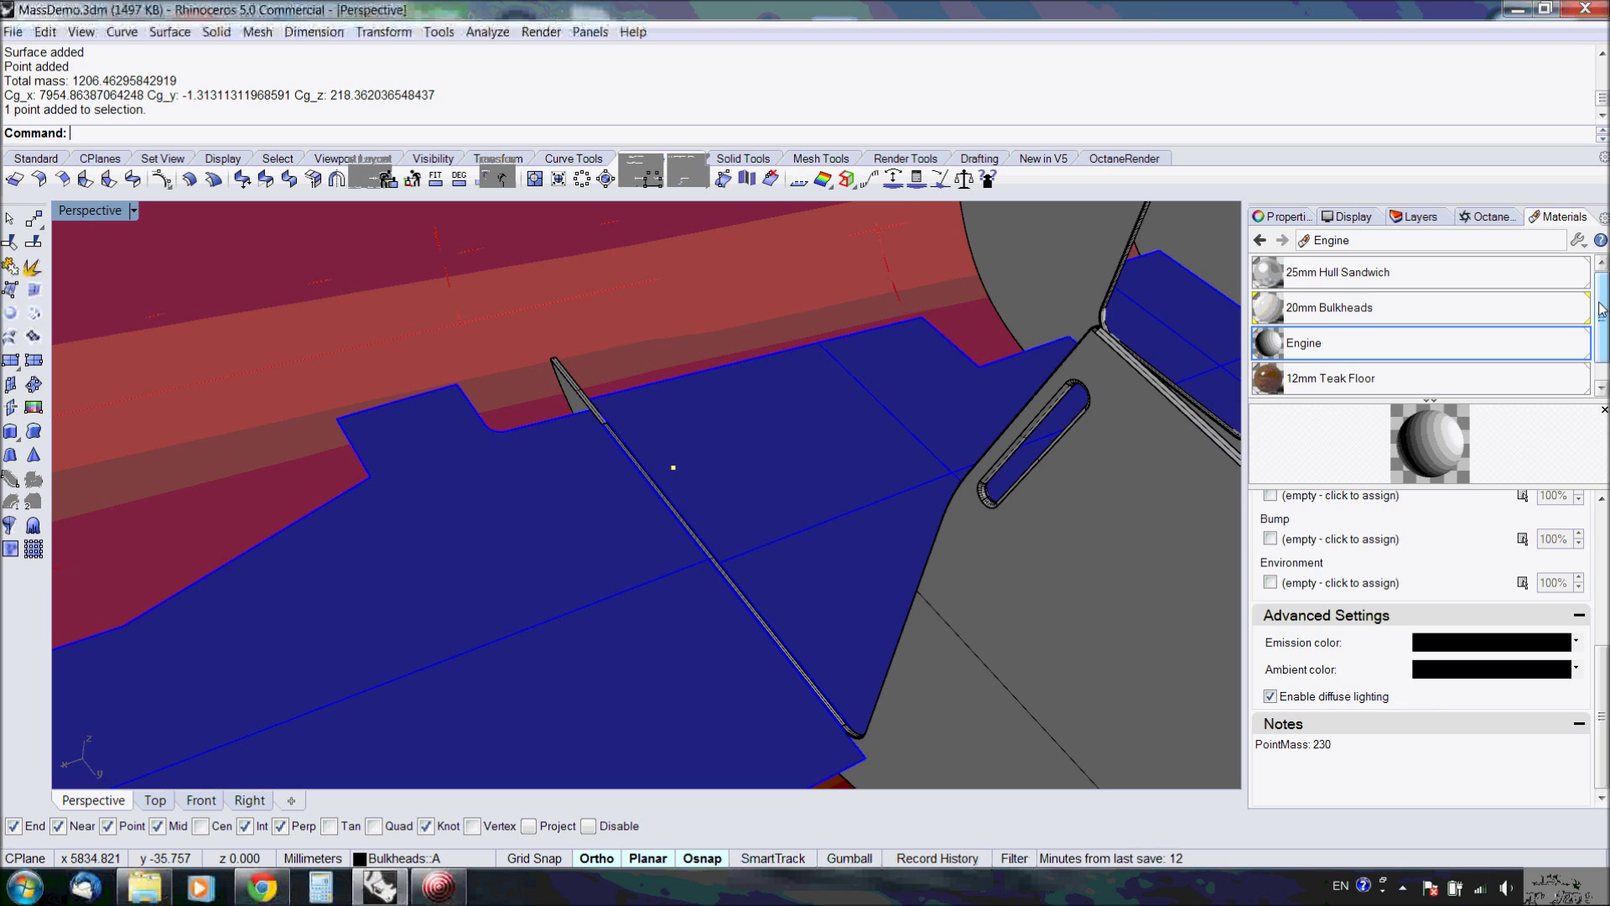
drag(1599, 309, 1602, 338)
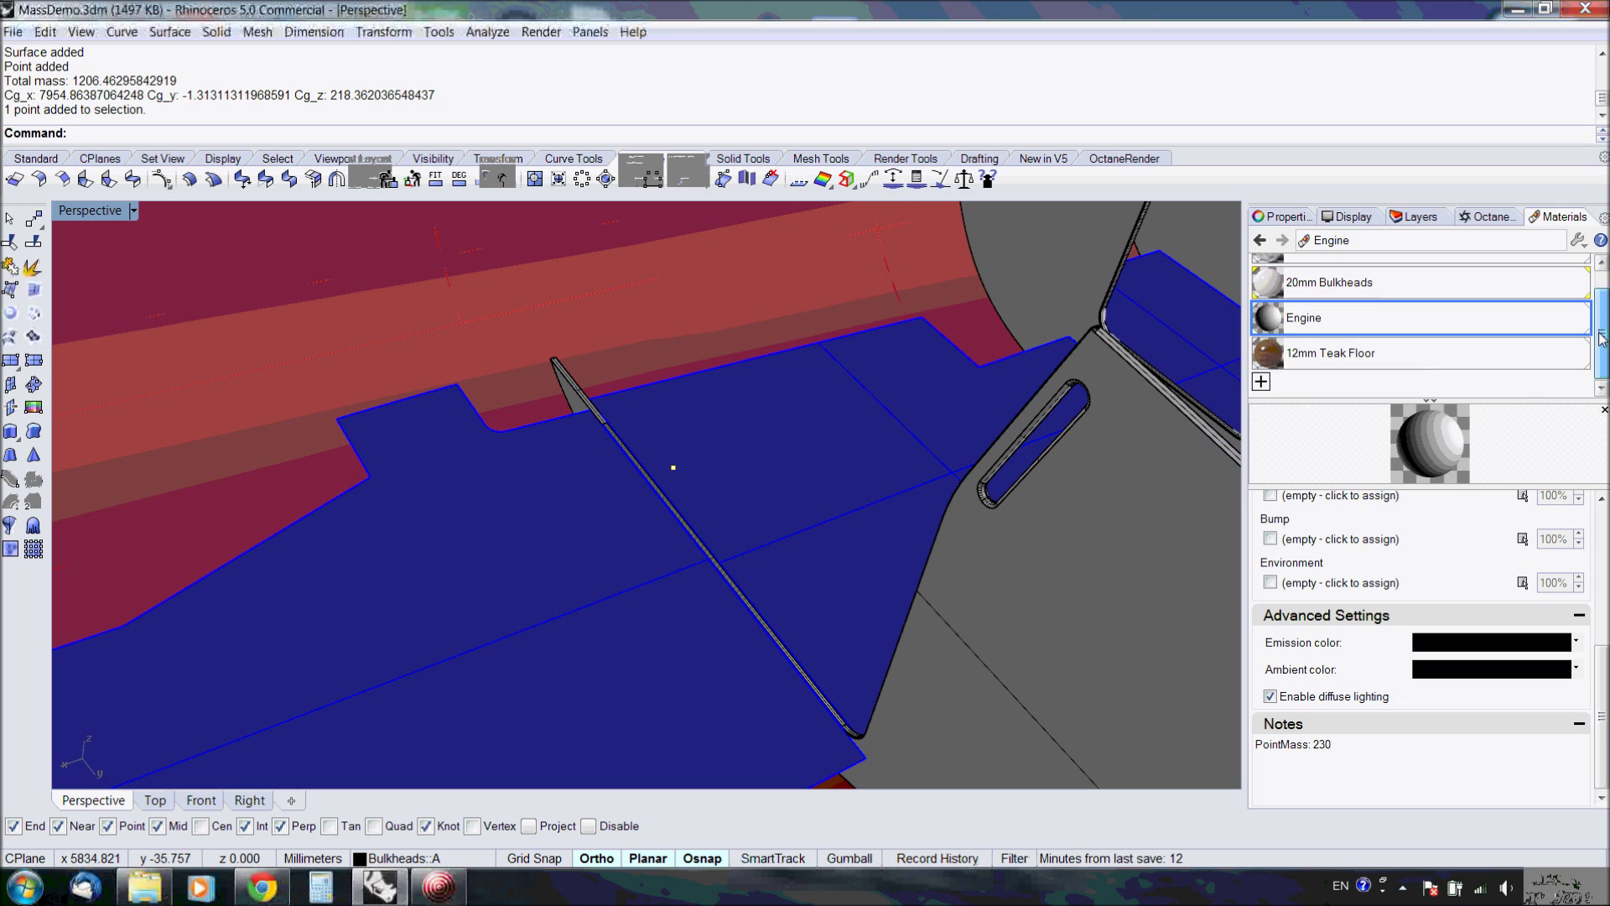
click(1394, 357)
right_click(1395, 356)
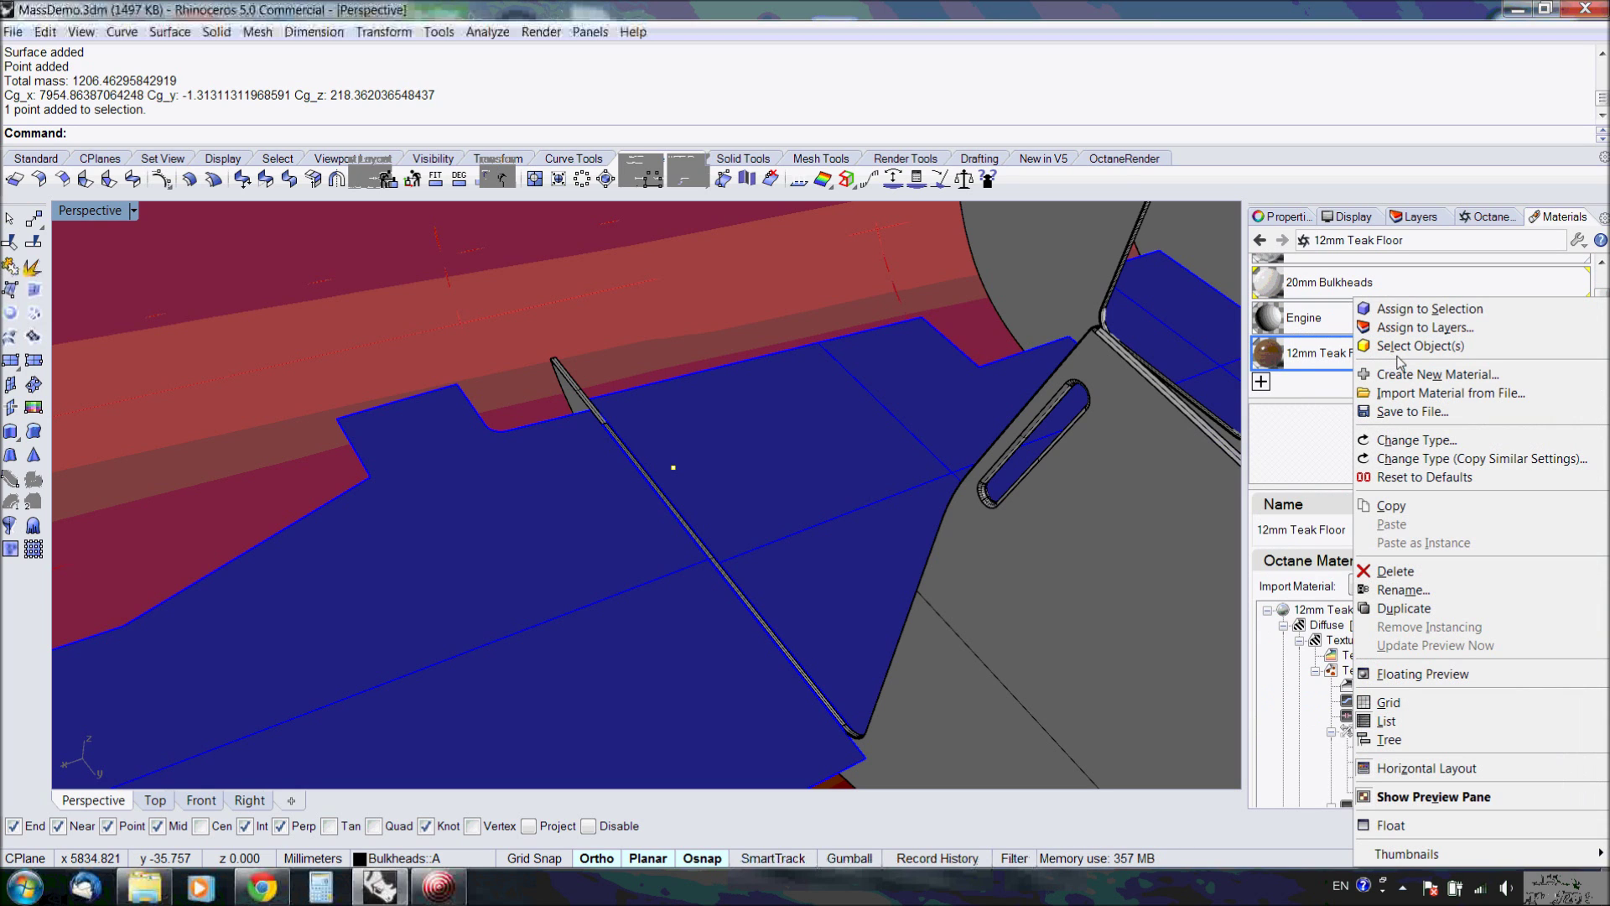
click(1412, 411)
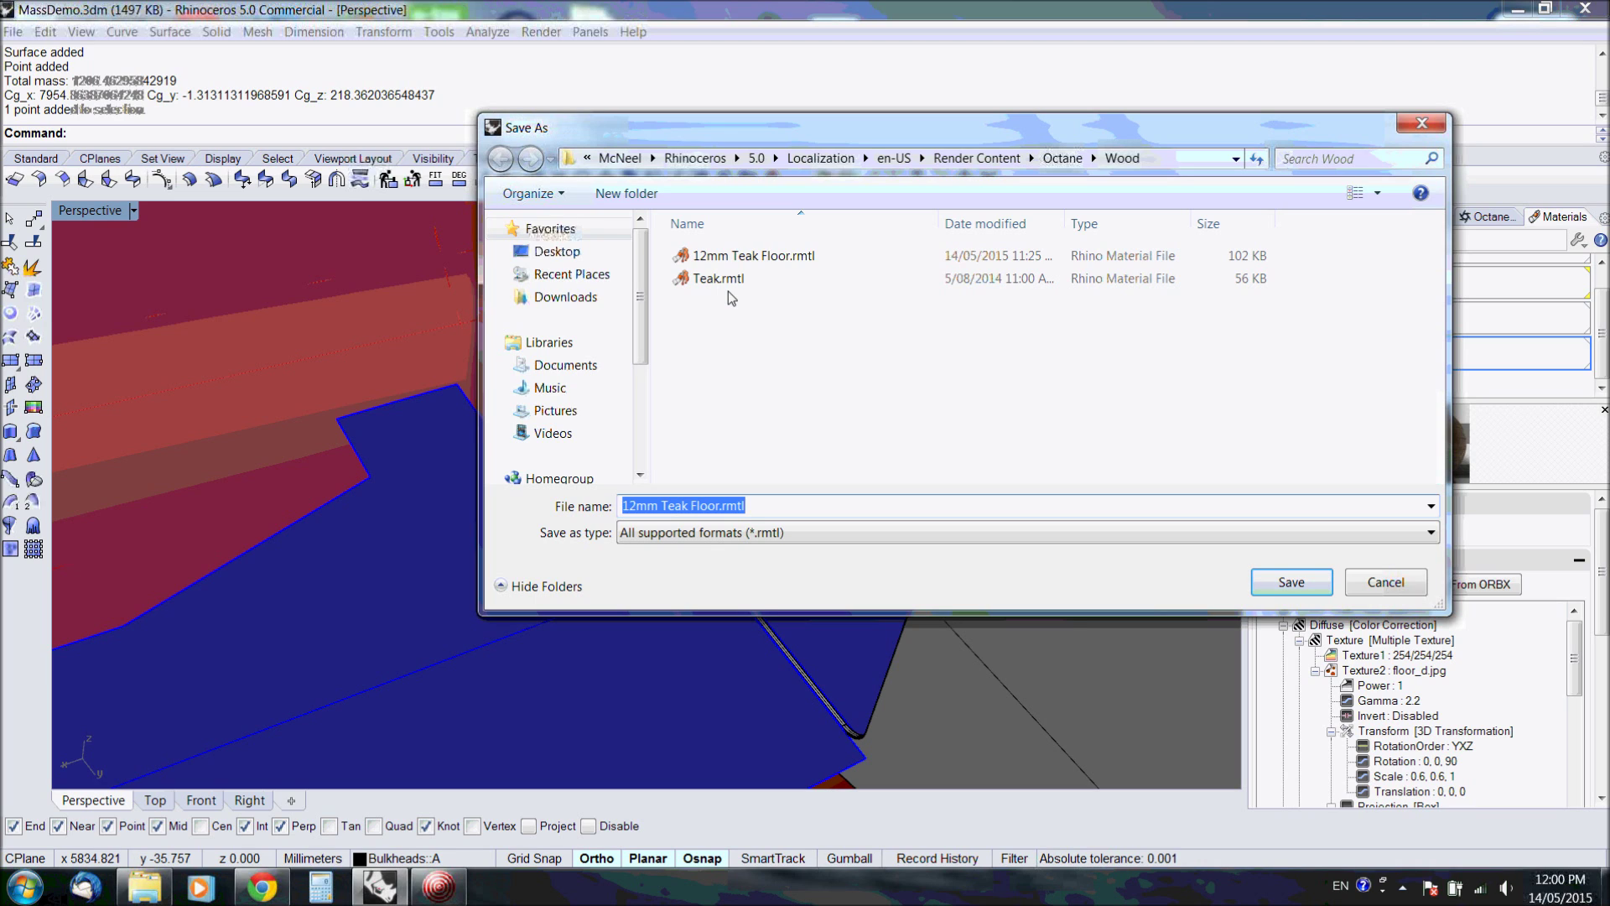
click(1397, 584)
Look at the saved Wood material files available for creating a new material and cancel without importing one
click(1260, 382)
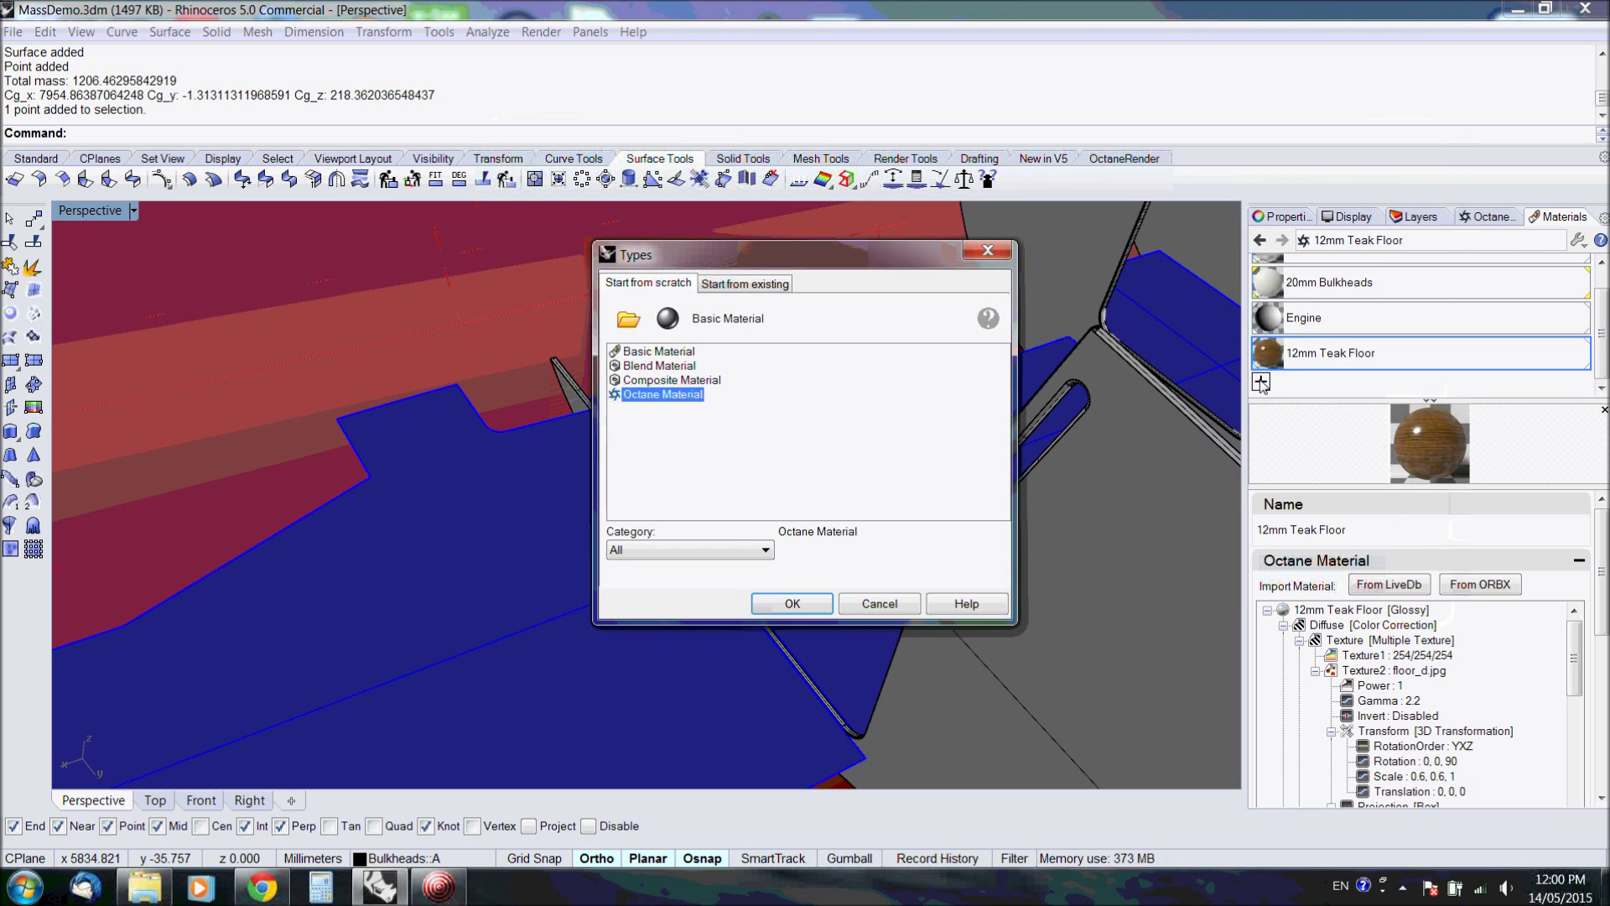
click(628, 320)
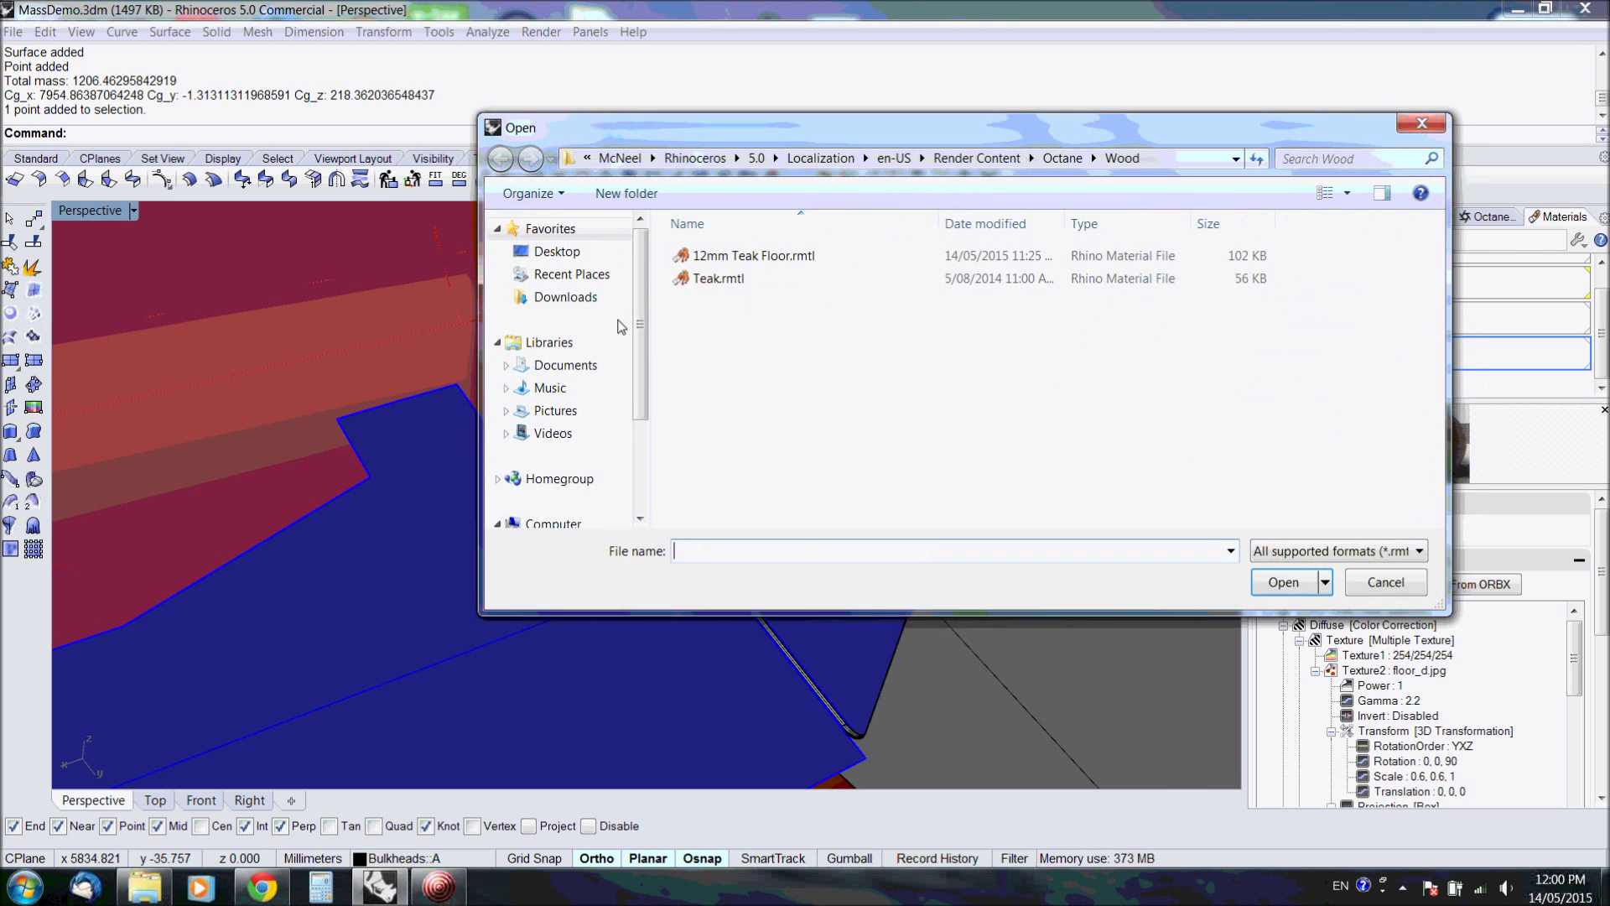
click(1383, 583)
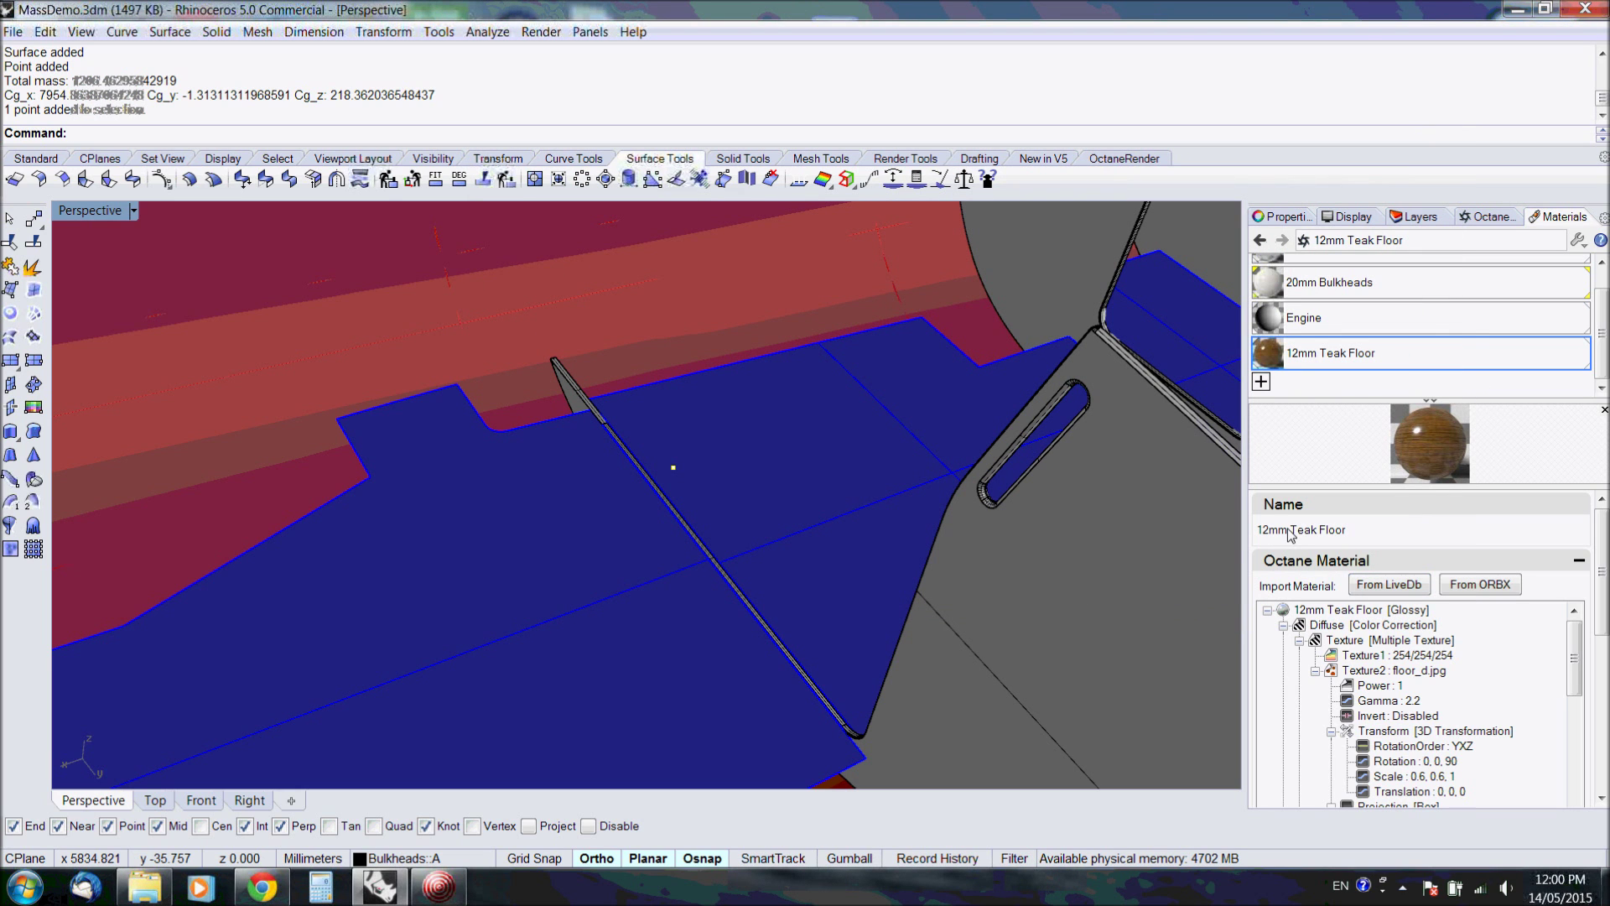